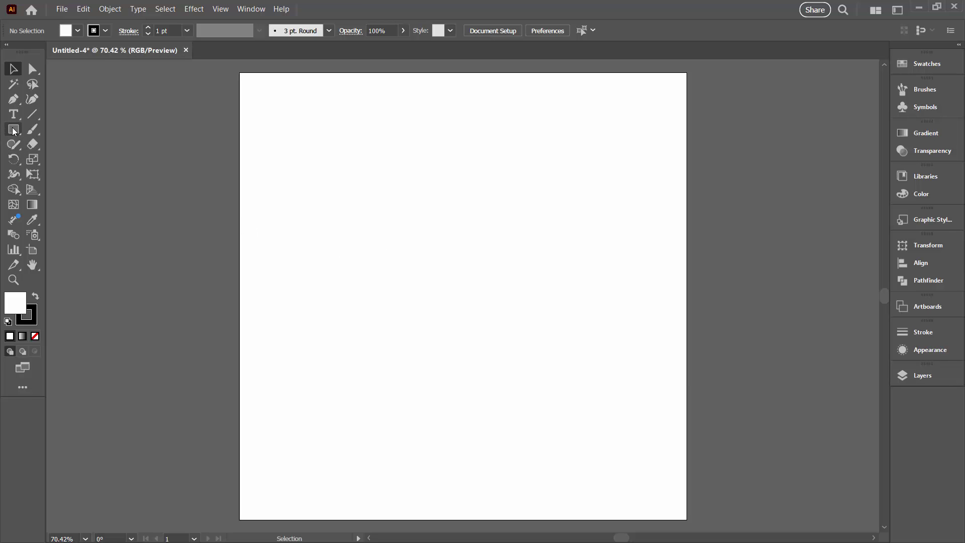
- Draw a 100 by 100 px square on the artboard with no stroke and the brown R=154 G=112 B=92 swatch as fill
drag(14, 131, 64, 129)
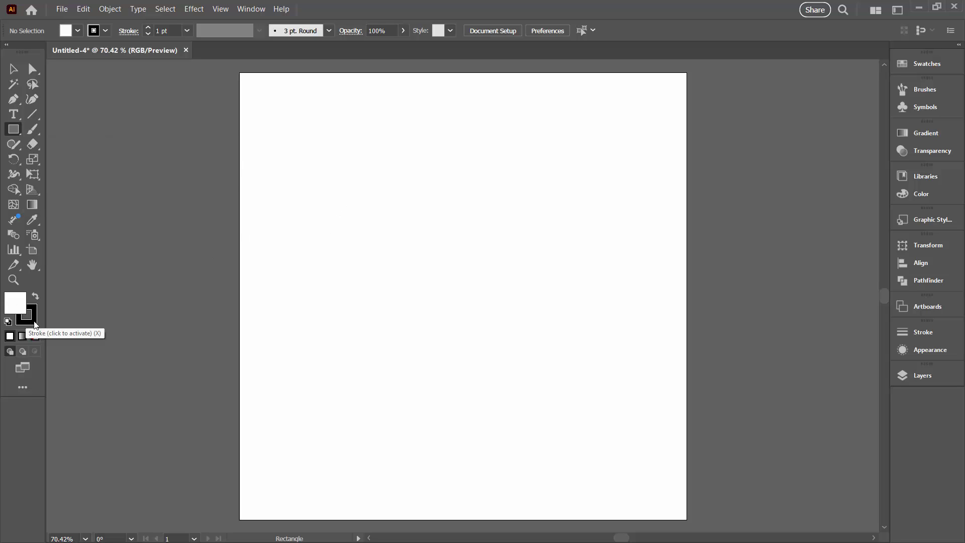
click(31, 322)
click(35, 335)
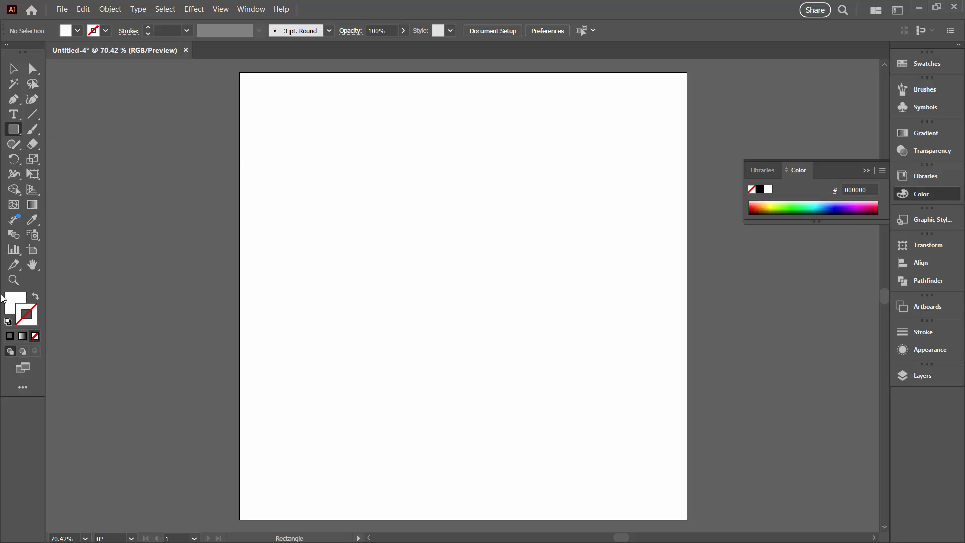
click(10, 299)
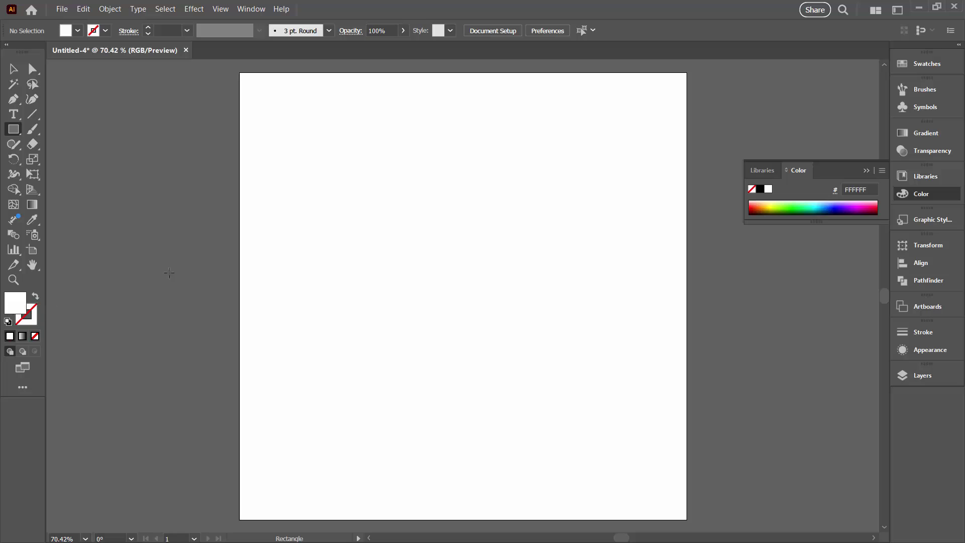
click(916, 64)
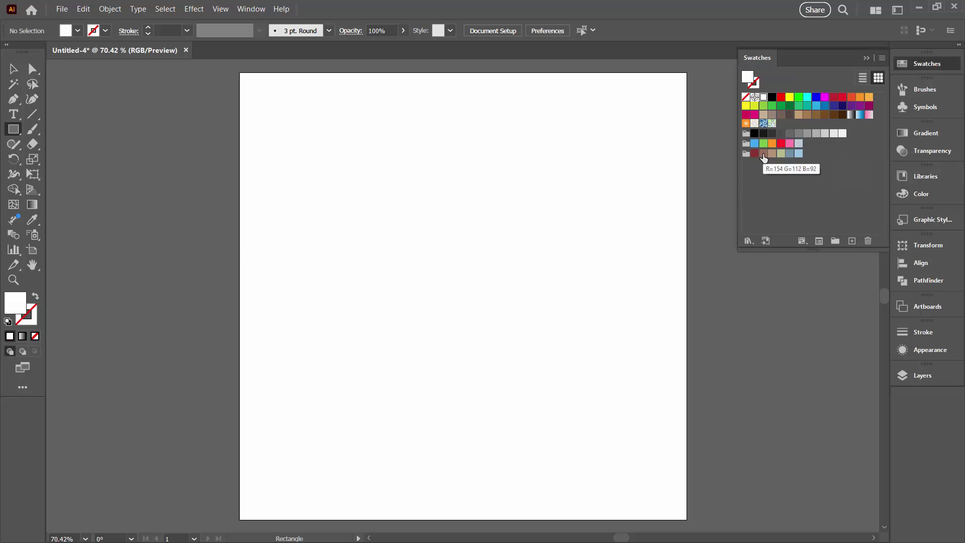
click(763, 155)
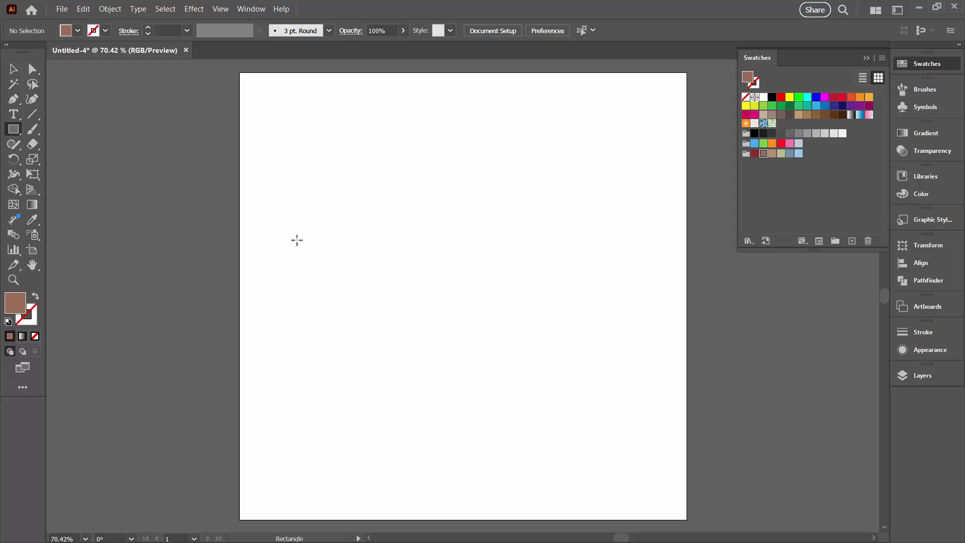
click(409, 211)
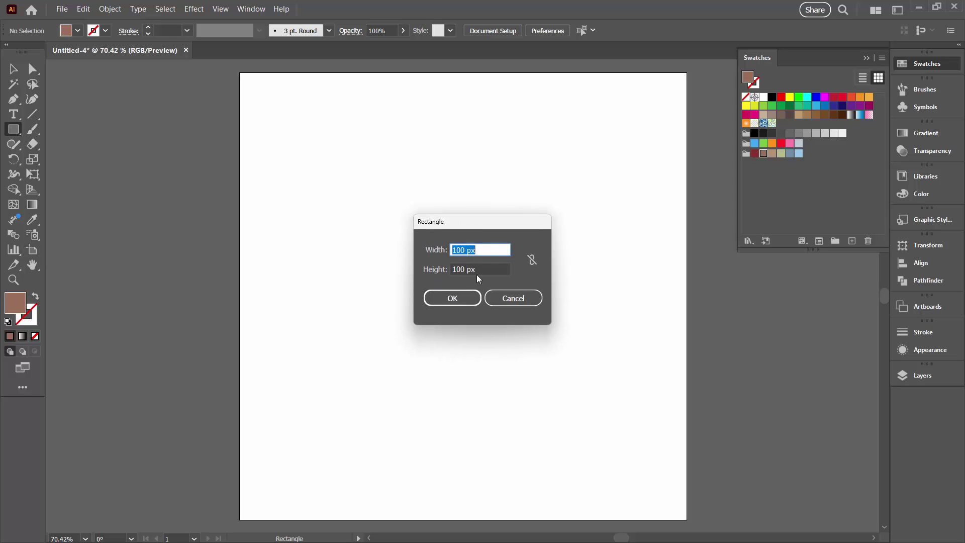
click(454, 299)
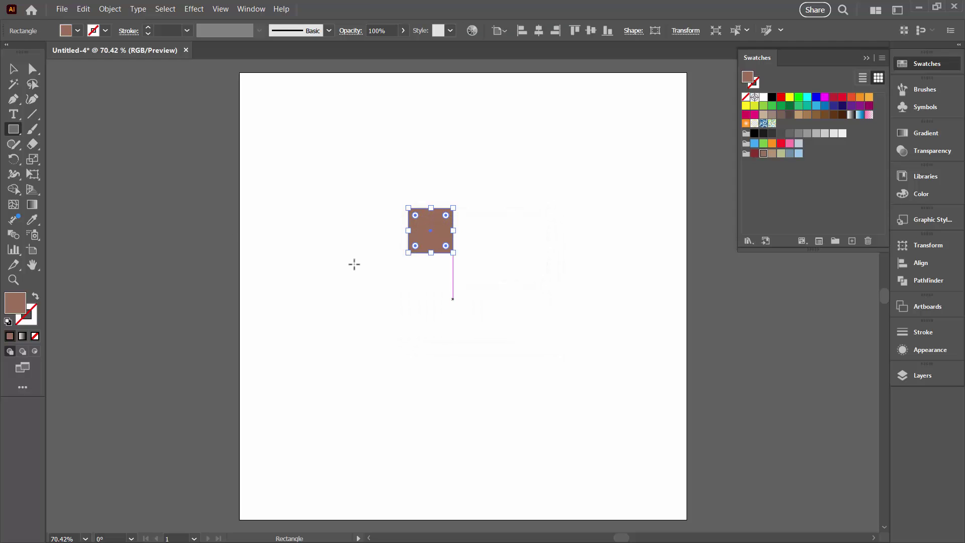
click(13, 68)
click(296, 238)
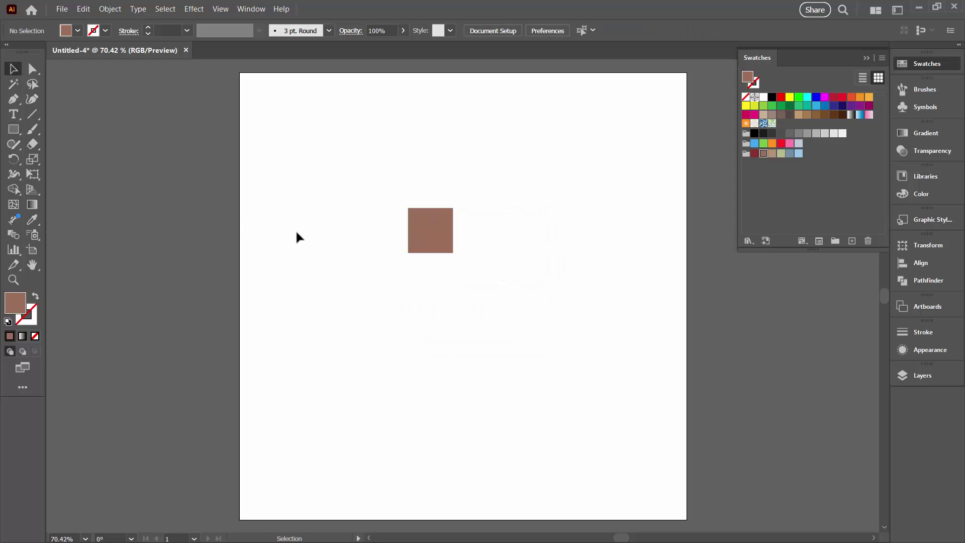
click(867, 58)
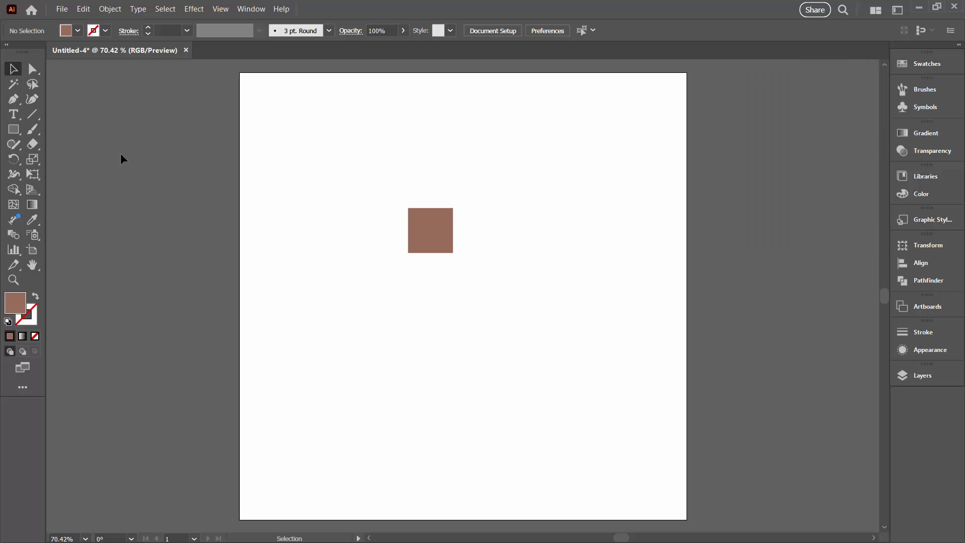
- Draw a long vertical line to the right of the square with no fill and a black 1 pt stroke
click(32, 118)
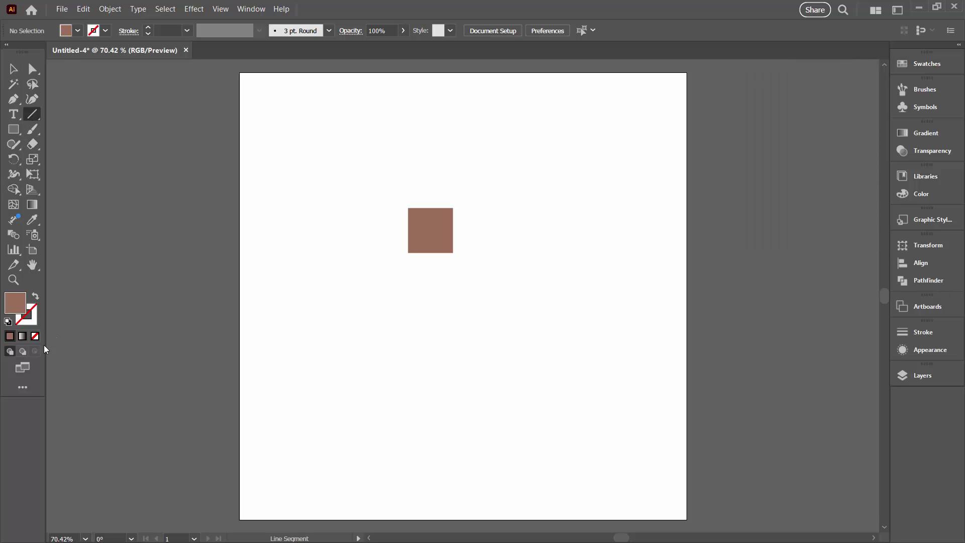
click(34, 335)
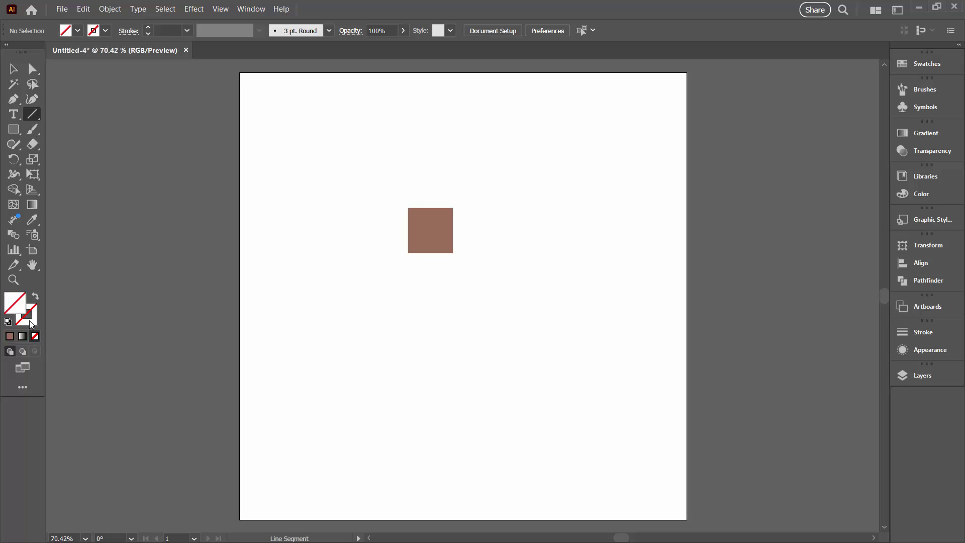
click(32, 324)
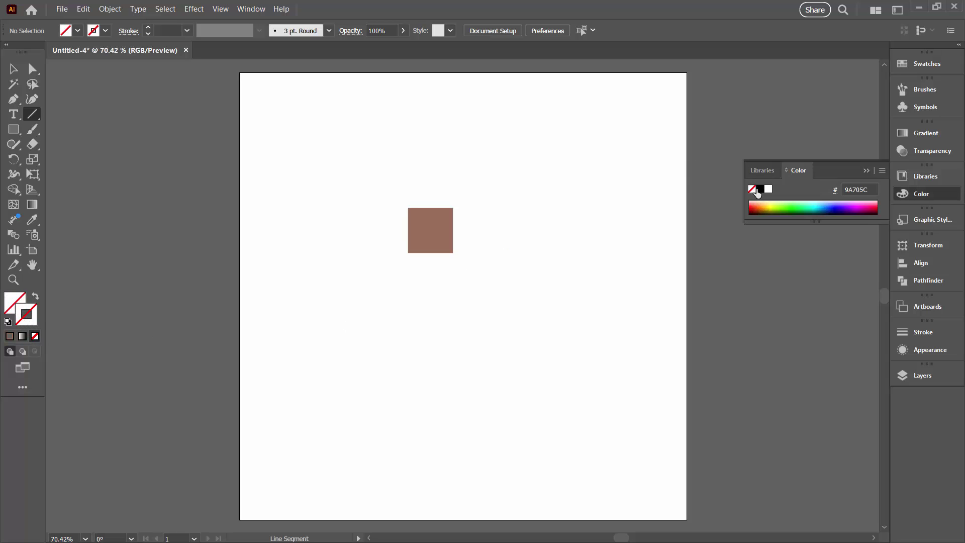
click(759, 190)
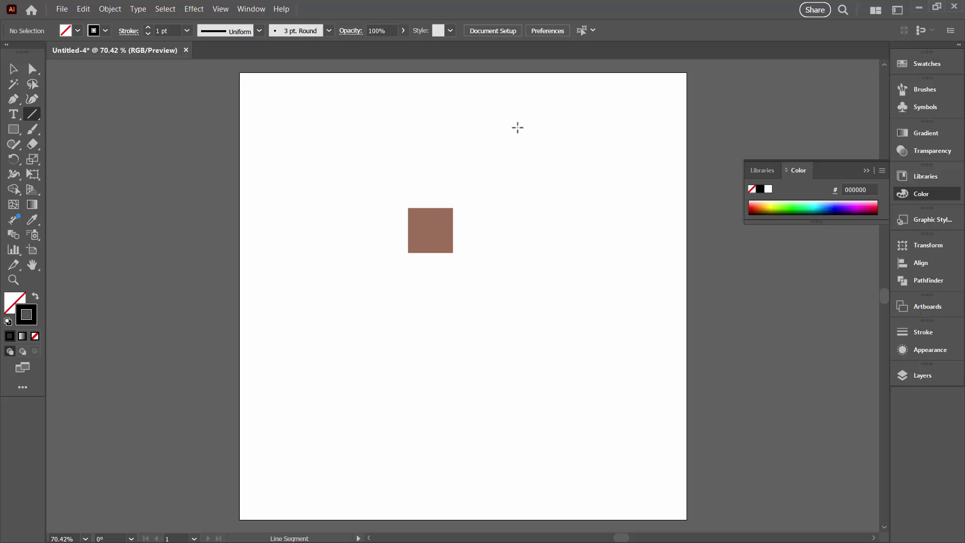
drag(540, 127, 542, 331)
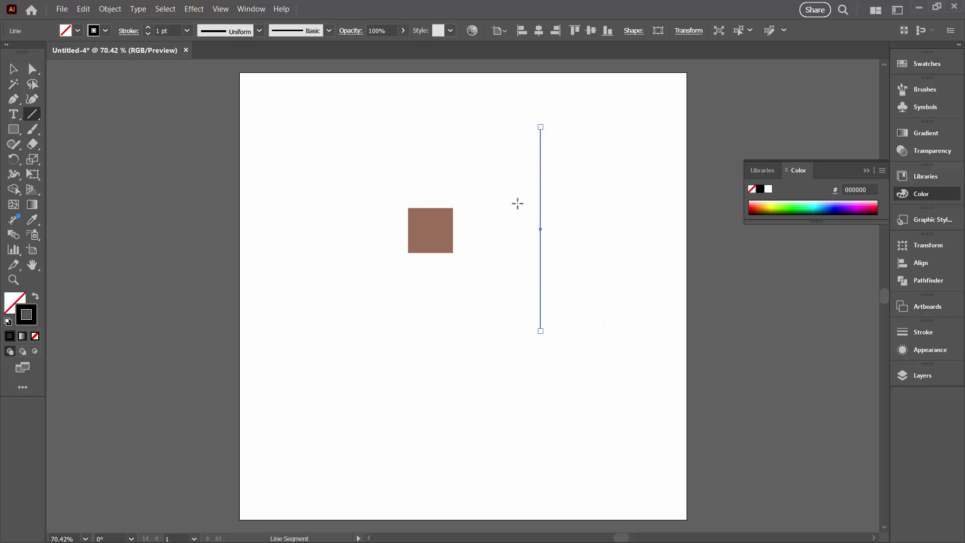
- Create a copy of the vertical line rotated by 90° so that the two lines form a cross
click(14, 69)
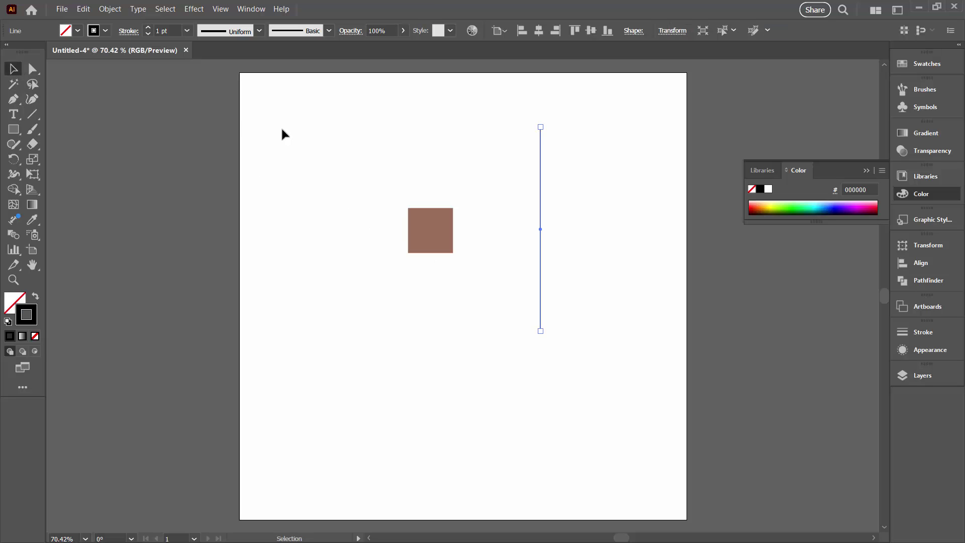
click(532, 166)
click(540, 166)
click(110, 9)
mouse_move(165, 22)
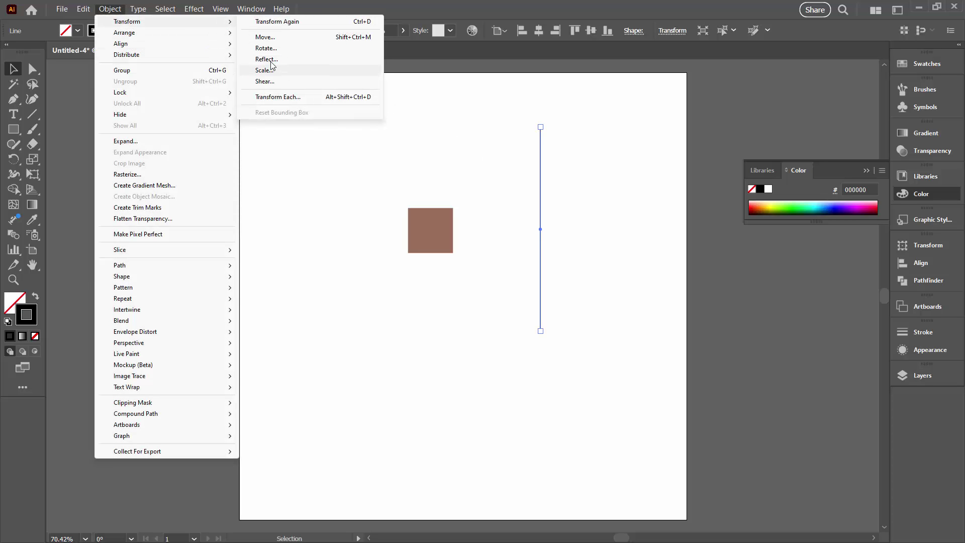
click(266, 49)
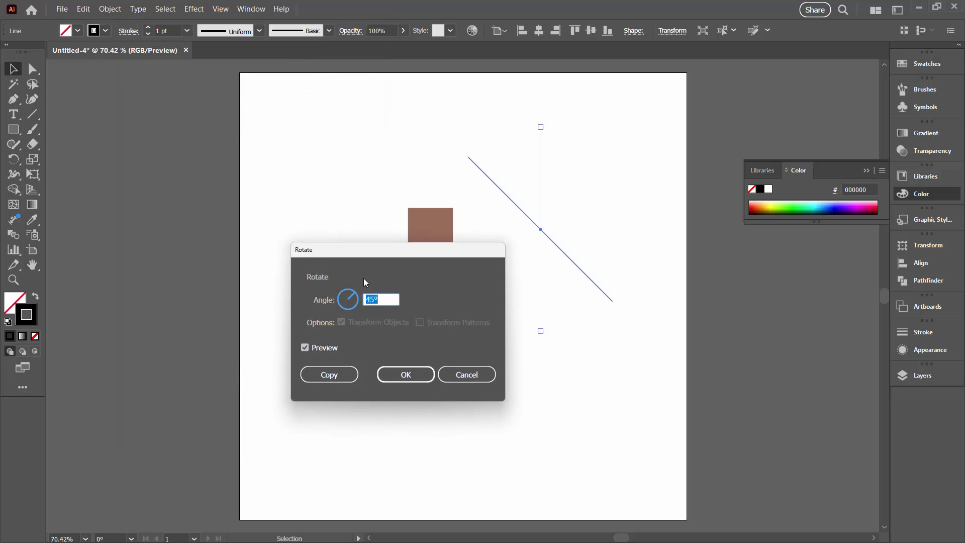
text(90)
key(Tab)
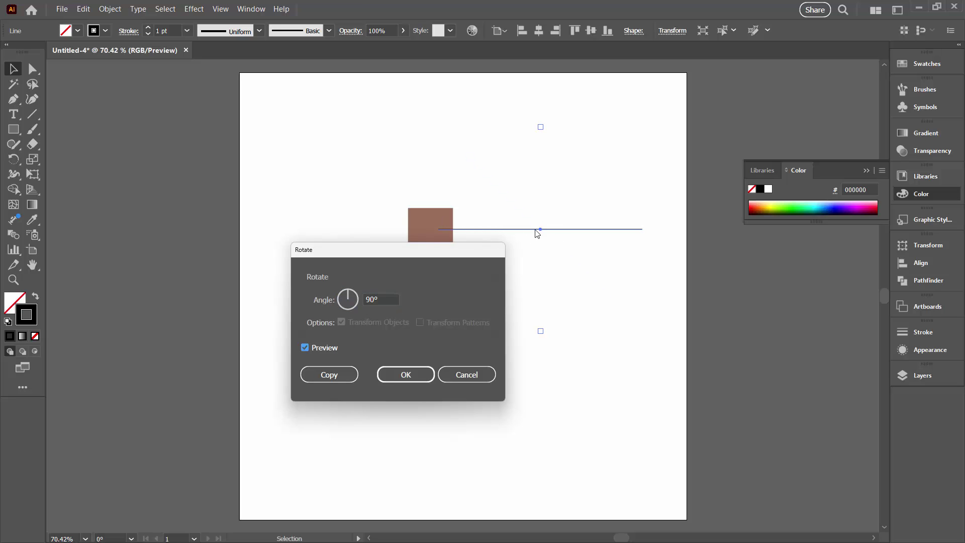
click(329, 375)
click(579, 311)
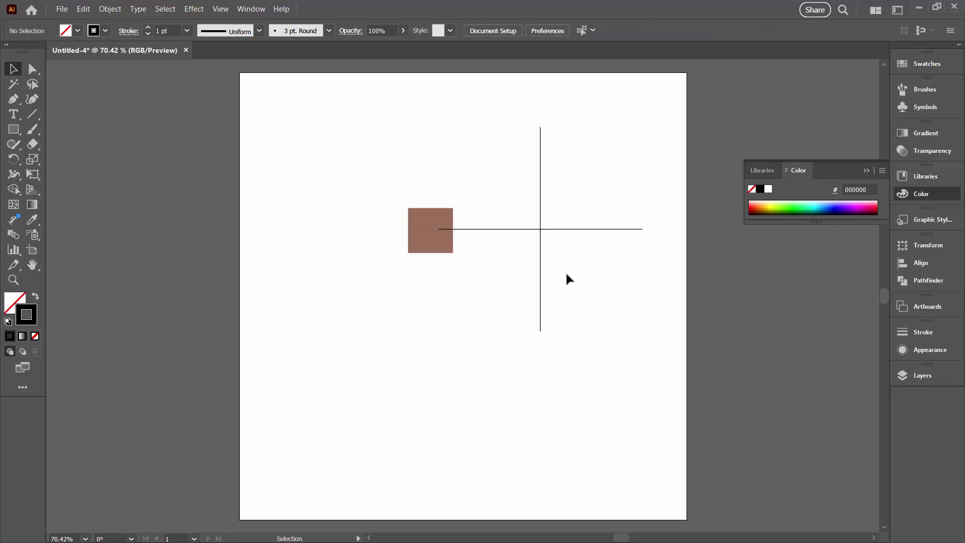
- Rotate both crossing lines together by 45° so that they form an X
key(ctrl+a)
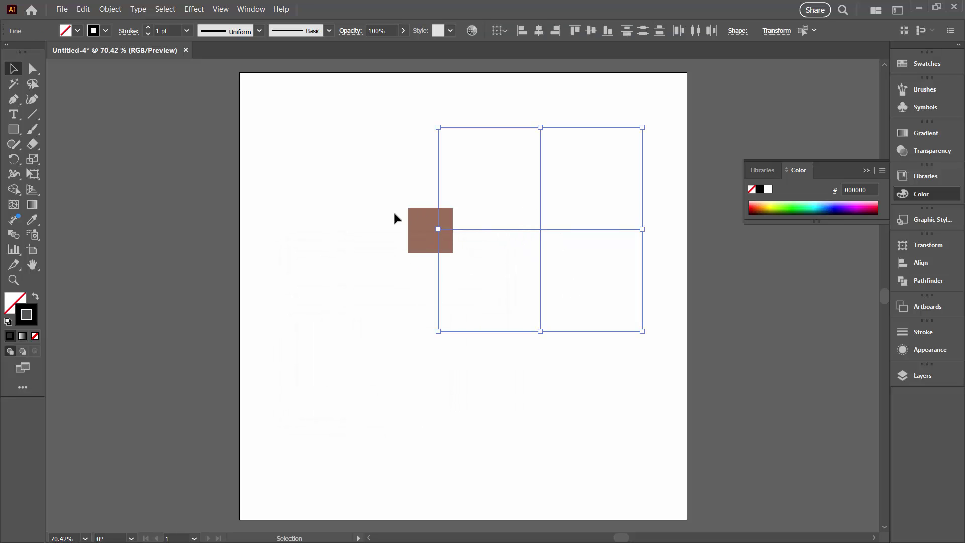
click(109, 8)
mouse_move(114, 21)
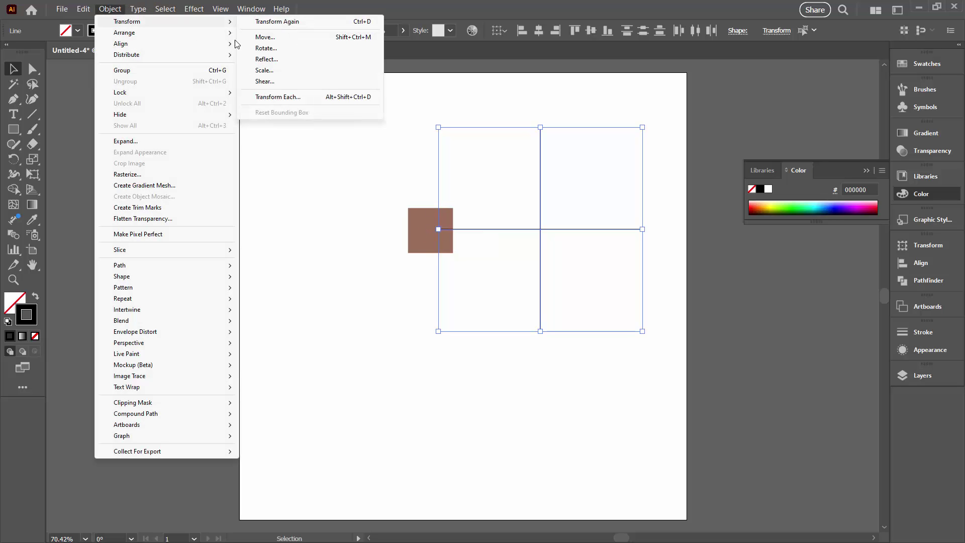
click(293, 49)
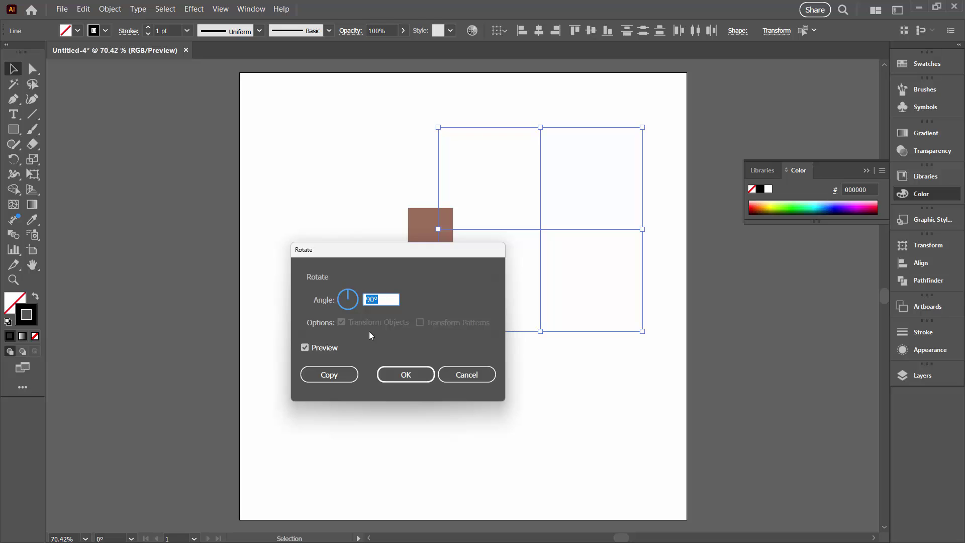
text(45)
key(Tab)
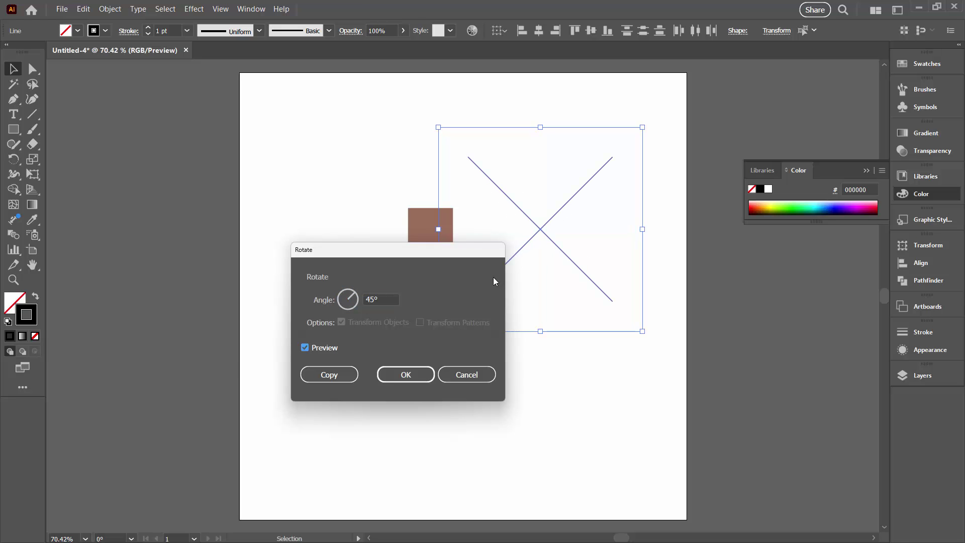
click(404, 375)
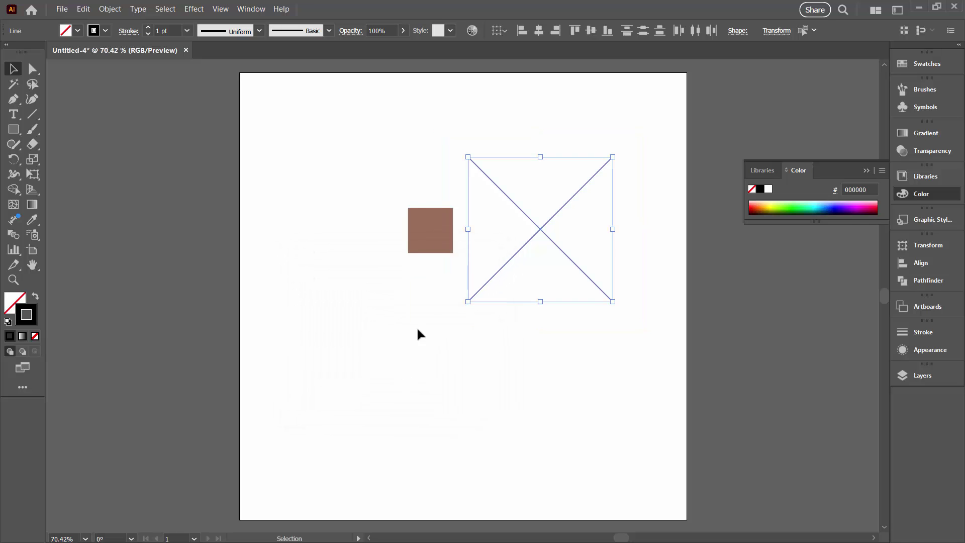
click(315, 318)
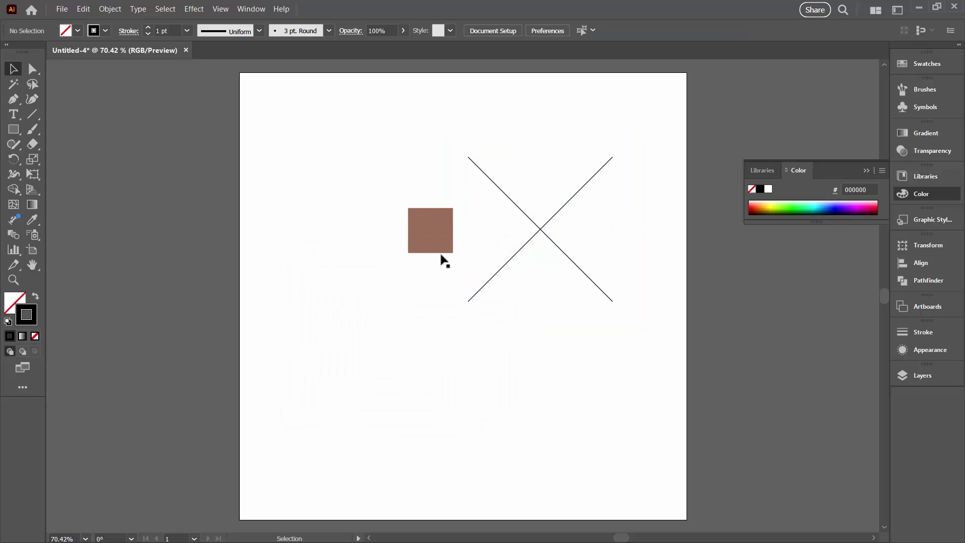
- Move the brown square onto the crossing of the lines and align all three objects by their horizontal and vertical centers
drag(441, 251, 552, 252)
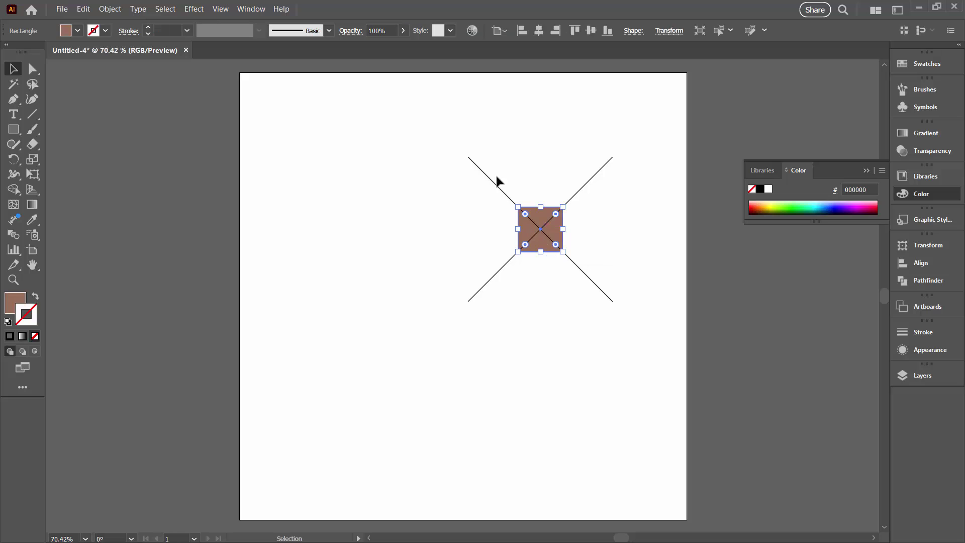
drag(363, 88, 658, 368)
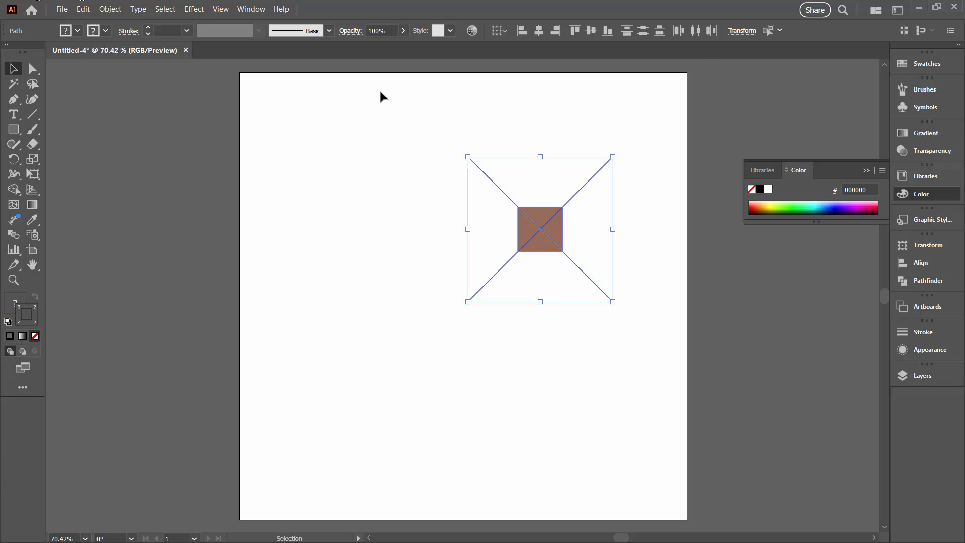
click(539, 32)
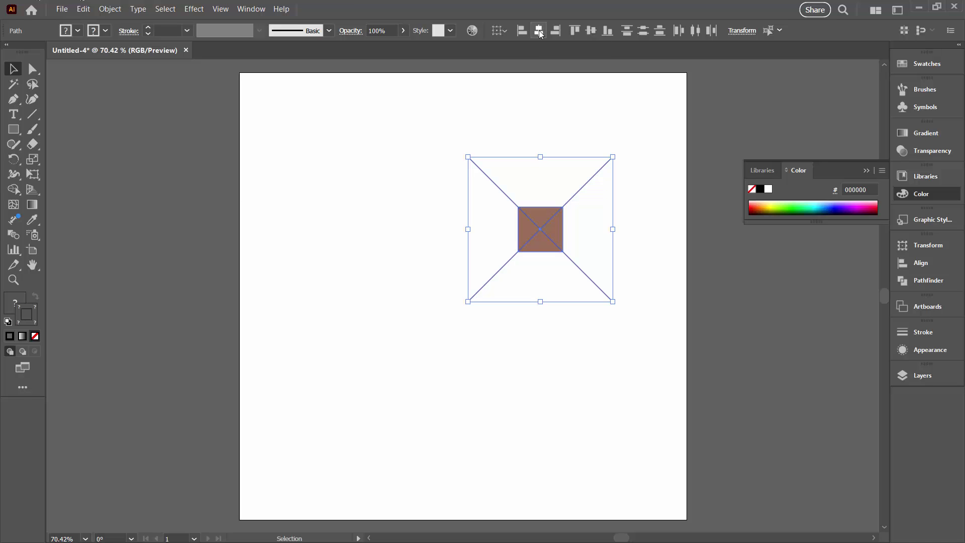
click(593, 32)
click(256, 11)
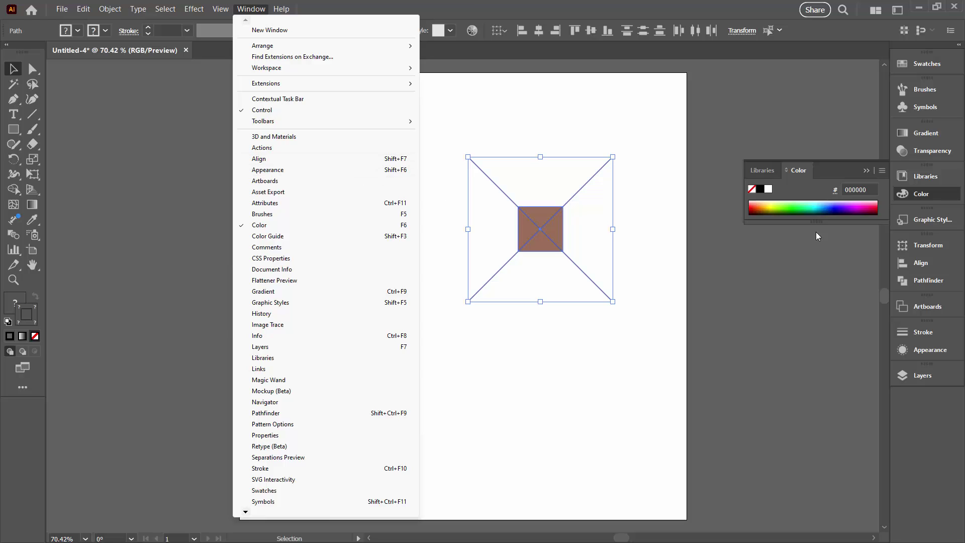
click(903, 261)
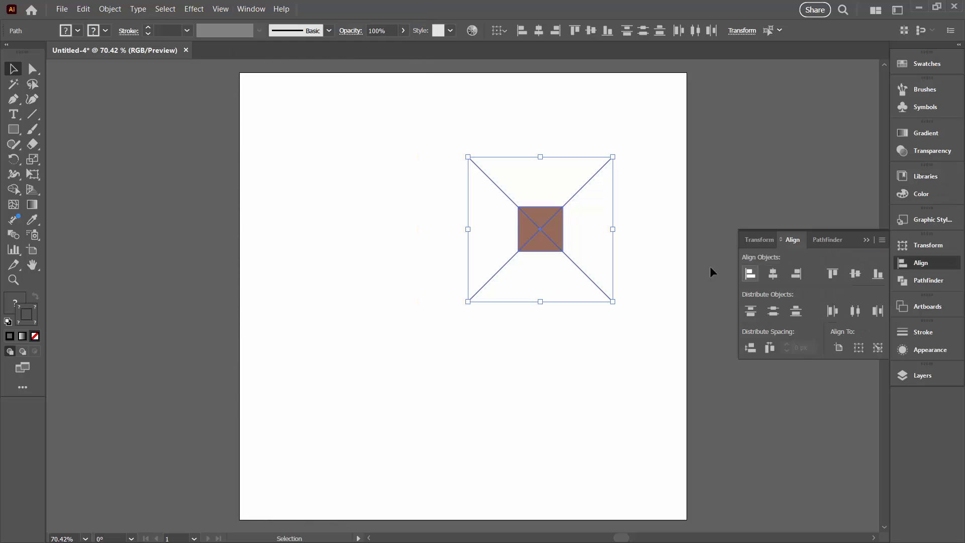
click(655, 283)
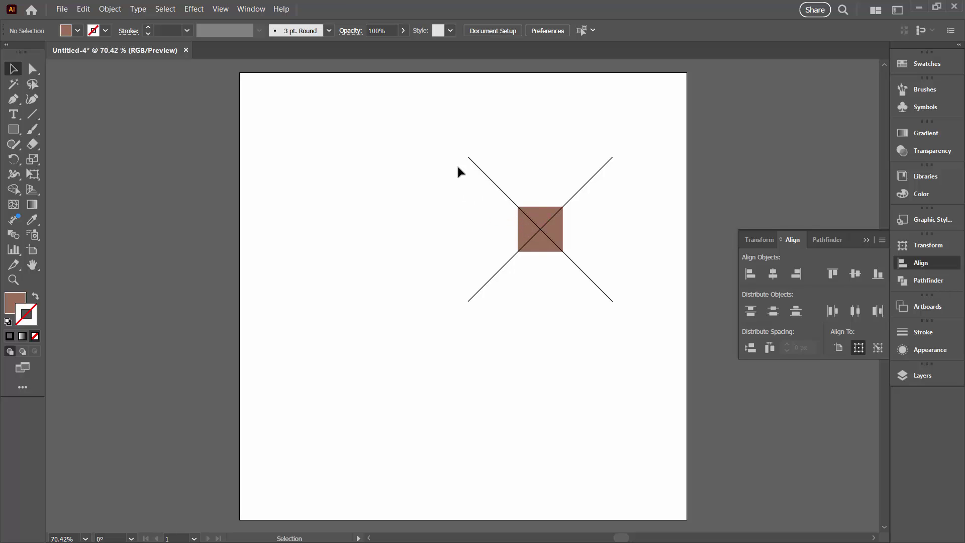
- Divide the square along the diagonal running from its upper-left to its lower-right corner, using that line with Divide Objects Below
drag(445, 131, 505, 182)
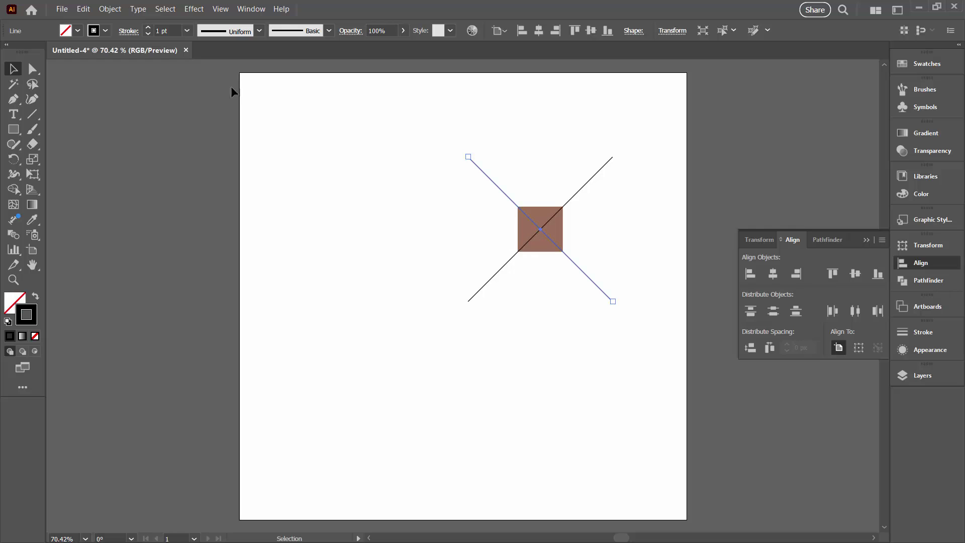
click(110, 9)
mouse_move(166, 265)
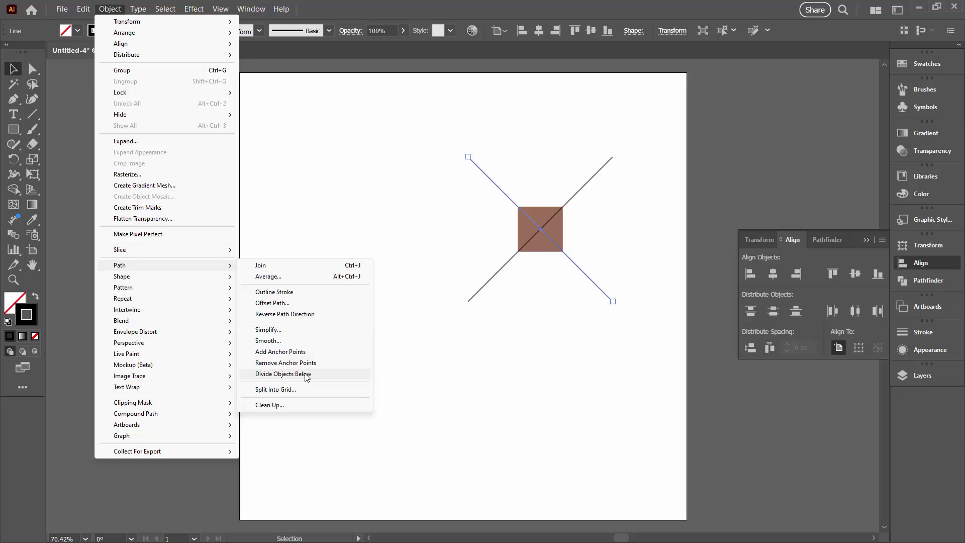
click(306, 376)
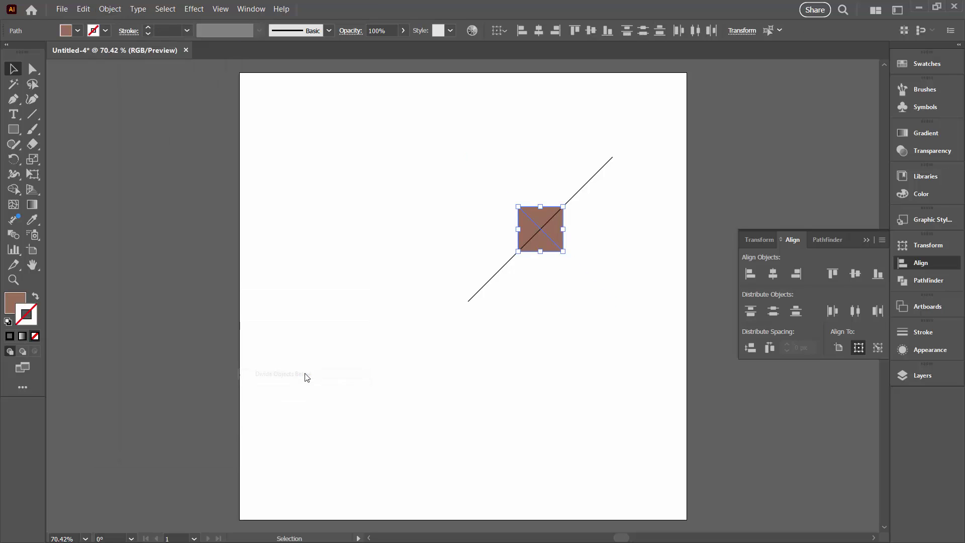
click(510, 328)
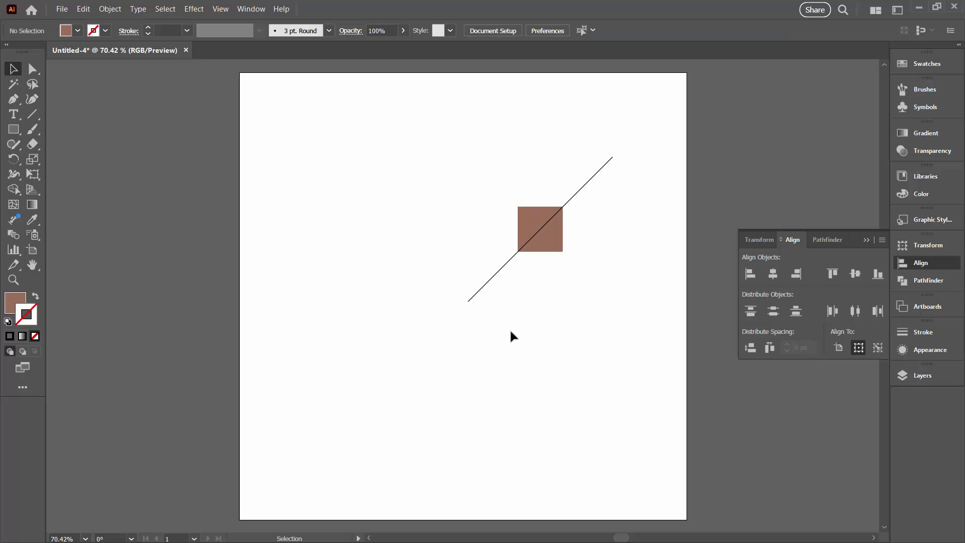
- Pull the upper-right piece away from the square to check the cut, and undo the move
click(554, 231)
drag(553, 222, 576, 216)
key(ctrl+z)
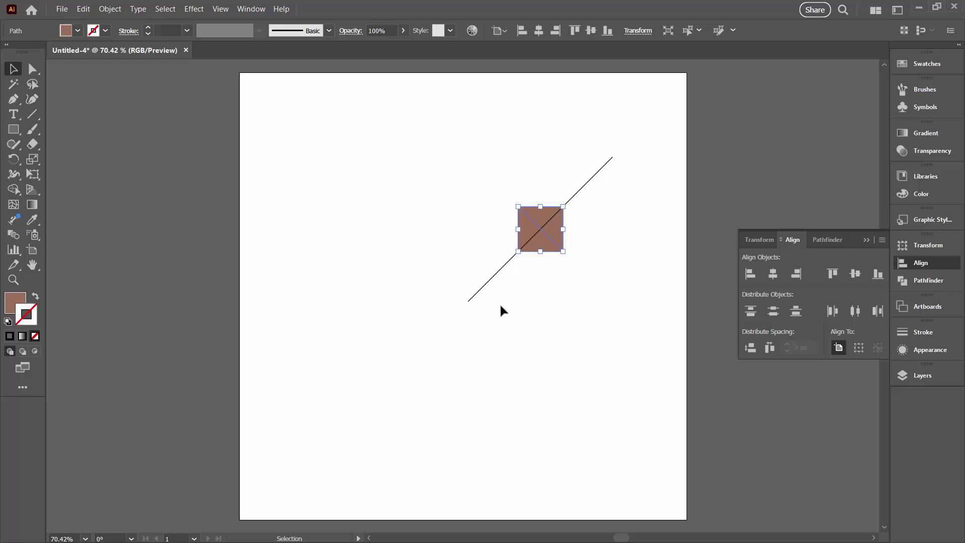
- Divide the square pieces along the remaining diagonal, using that line with Divide Objects Below
drag(447, 271, 498, 341)
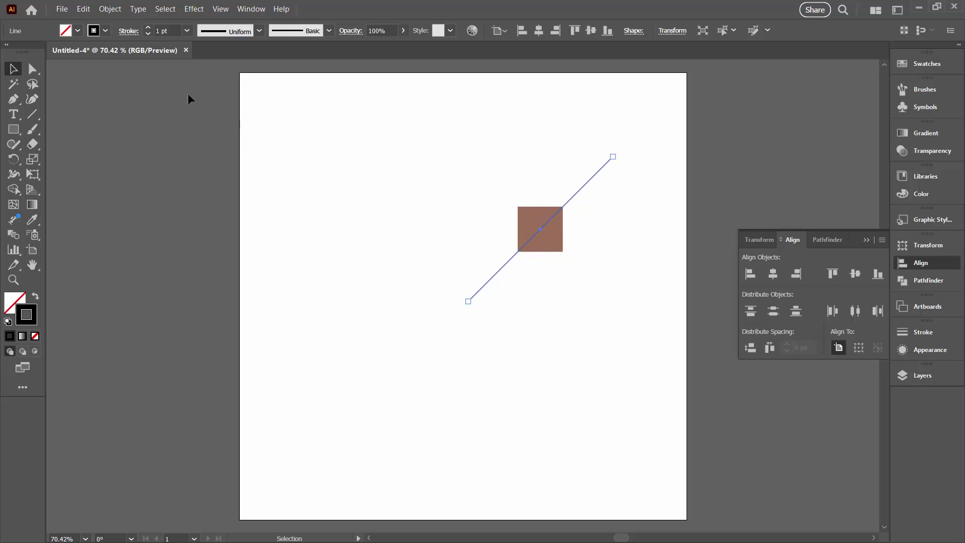
click(108, 9)
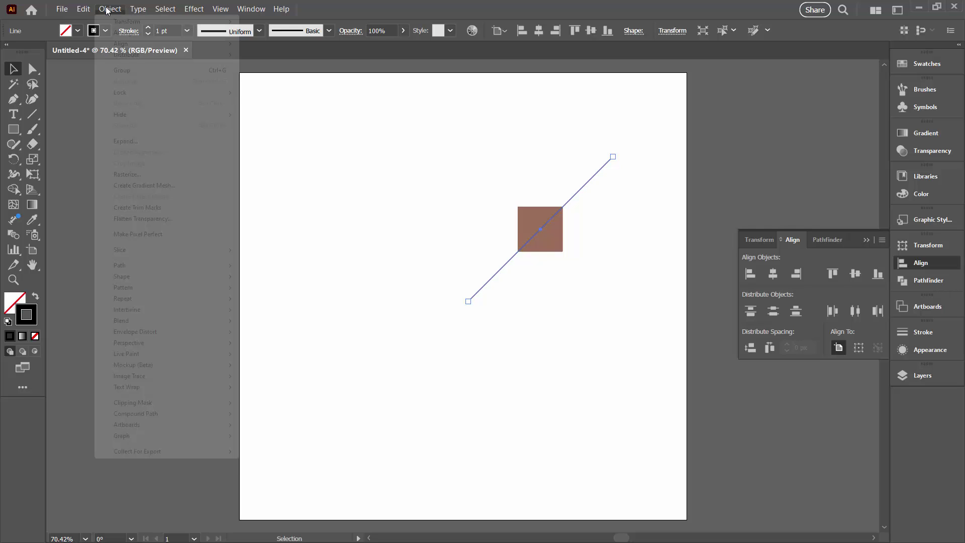
mouse_move(134, 269)
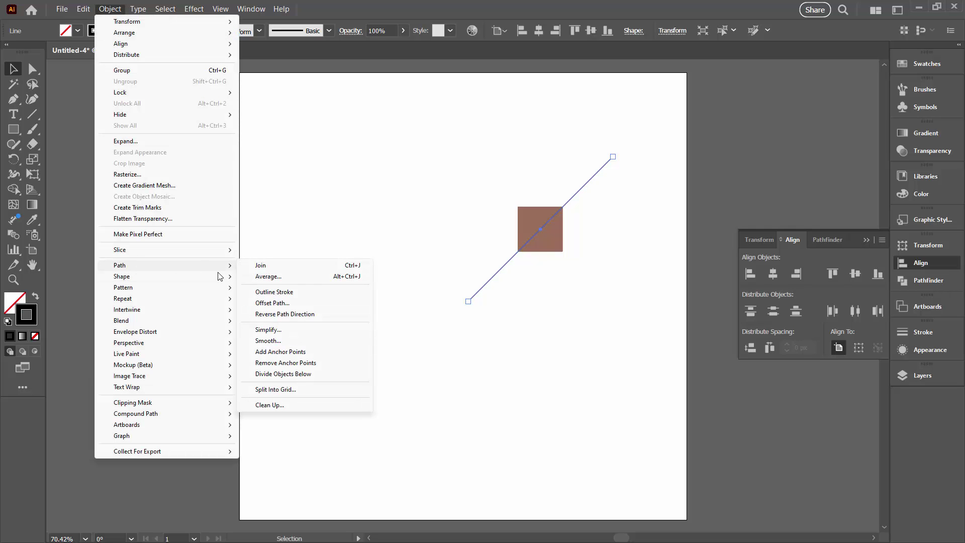
click(282, 374)
click(526, 383)
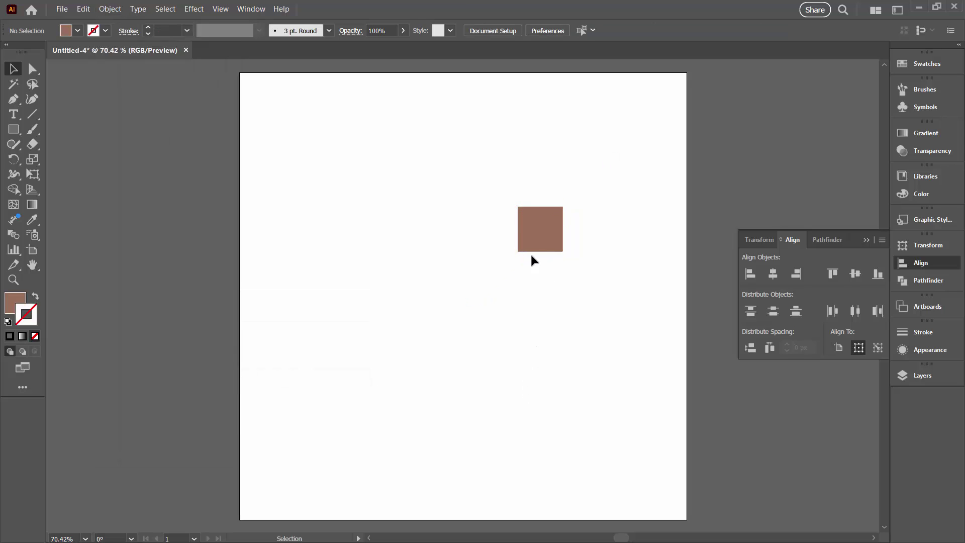
- Pull the left, right and bottom triangles apart to check the division, and undo all three moves
click(14, 280)
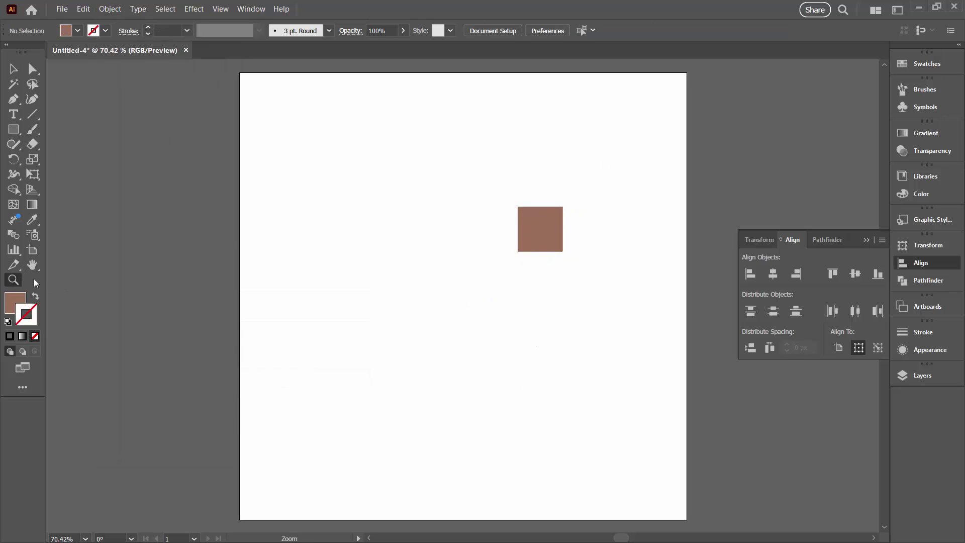
drag(498, 201, 592, 312)
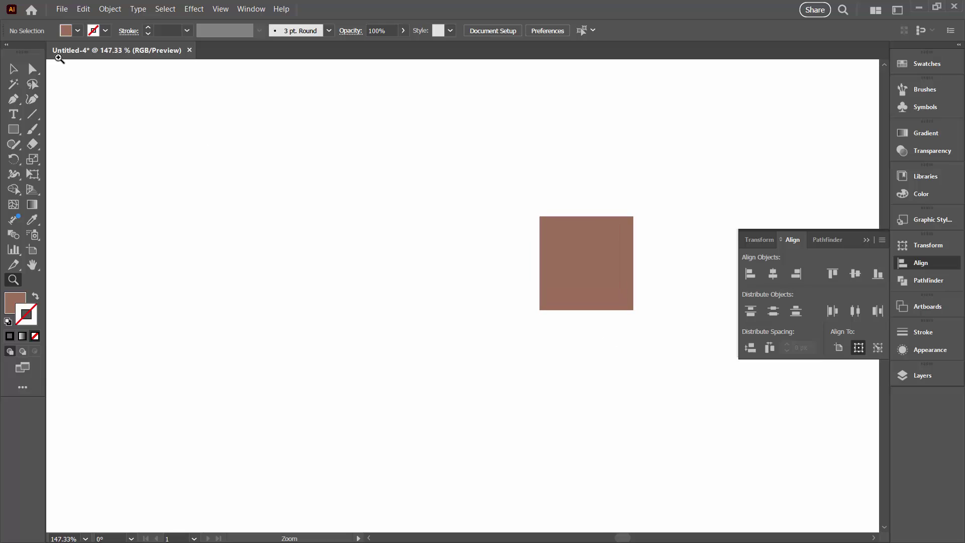
click(15, 71)
drag(552, 252, 537, 251)
drag(620, 239, 631, 216)
drag(589, 307, 587, 327)
key(ctrl+z)
key(ctrl+z)
key(ctrl+z)
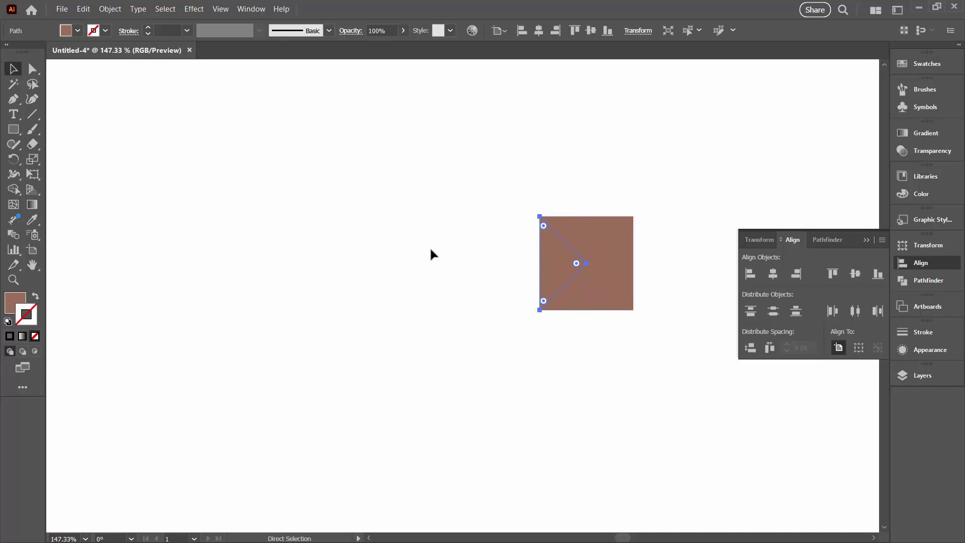
- Fill the square's right triangle with the tan swatch, its bottom triangle with light green and its left triangle with dark red
click(422, 249)
key(space)
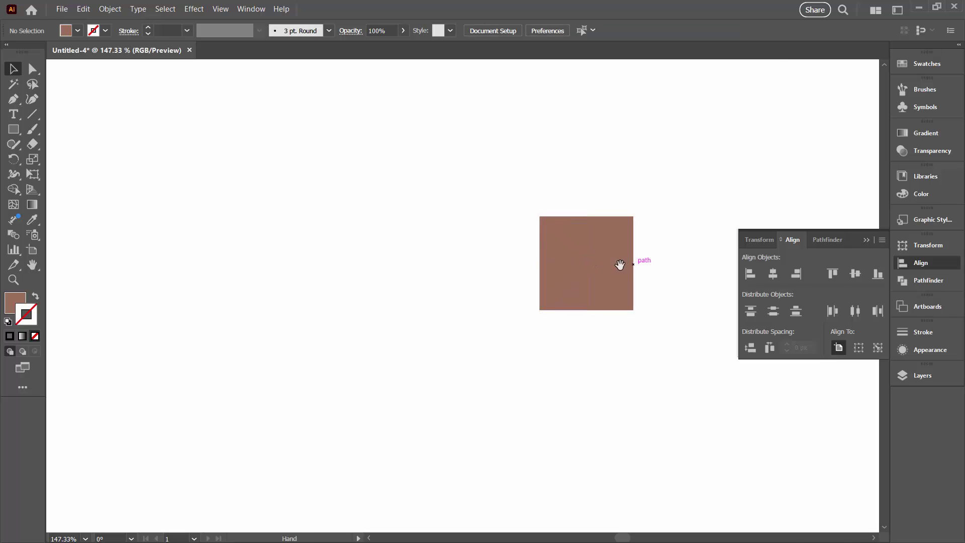
drag(618, 263, 487, 262)
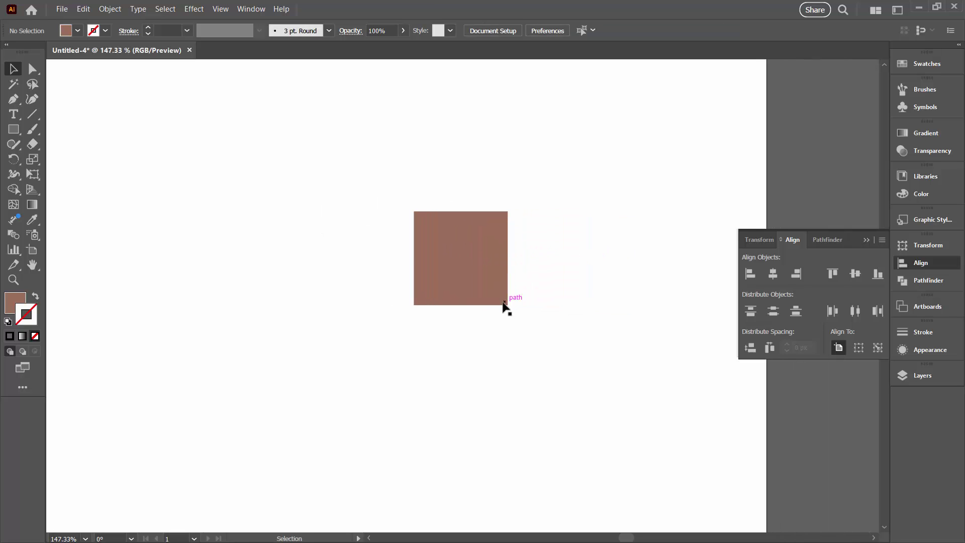
click(14, 299)
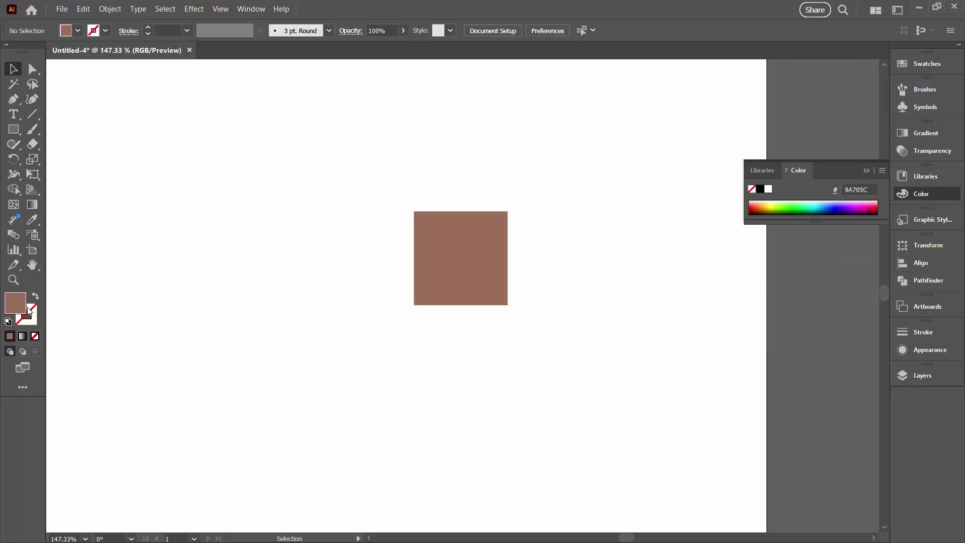
click(499, 248)
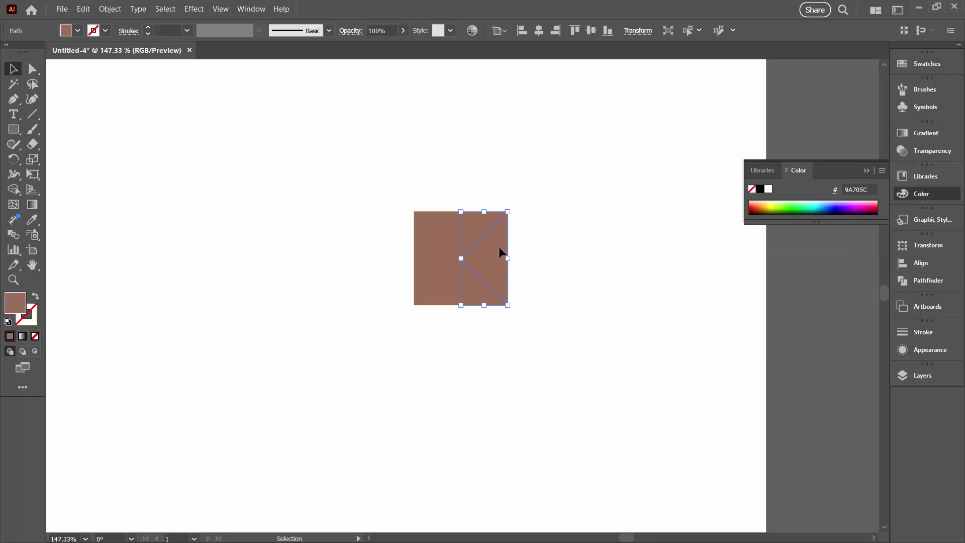
click(910, 60)
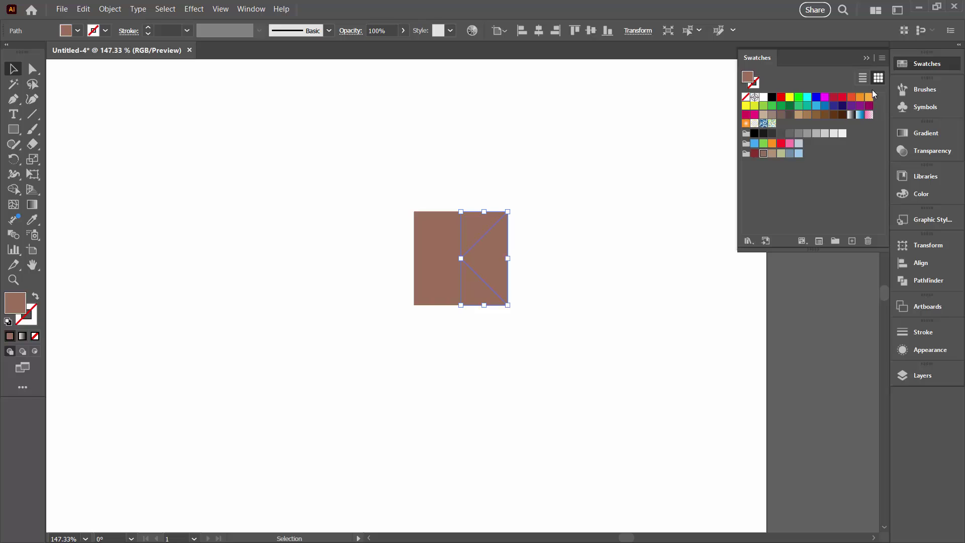
click(772, 154)
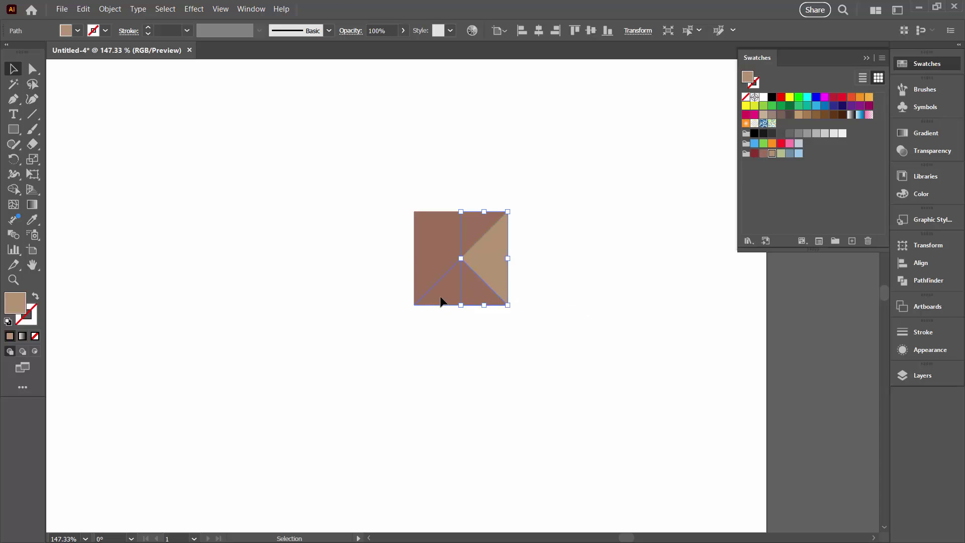
click(440, 300)
click(780, 153)
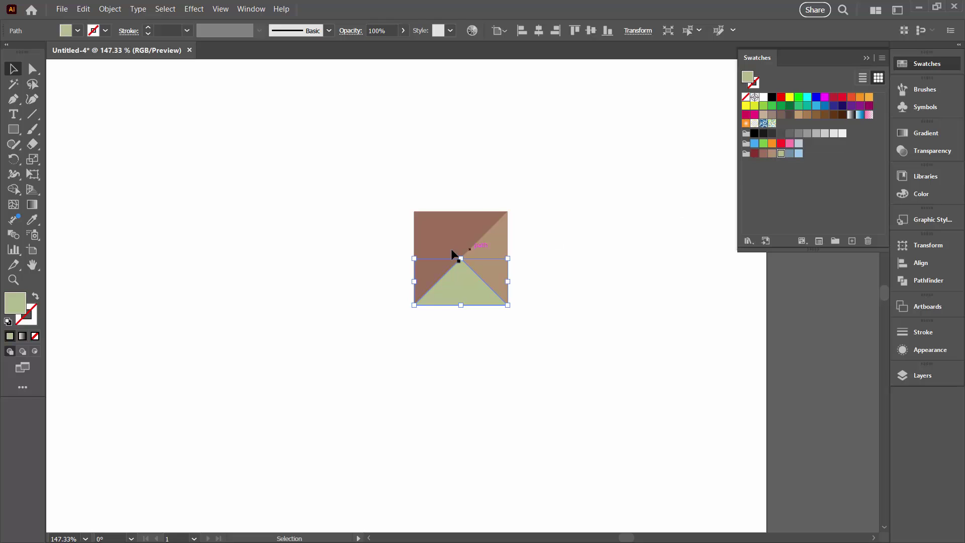
click(422, 254)
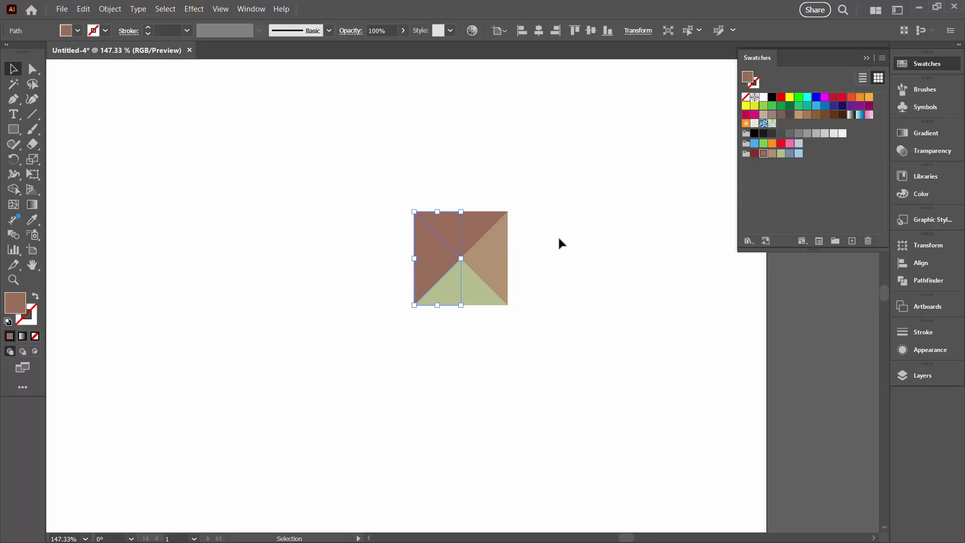
click(752, 153)
click(583, 215)
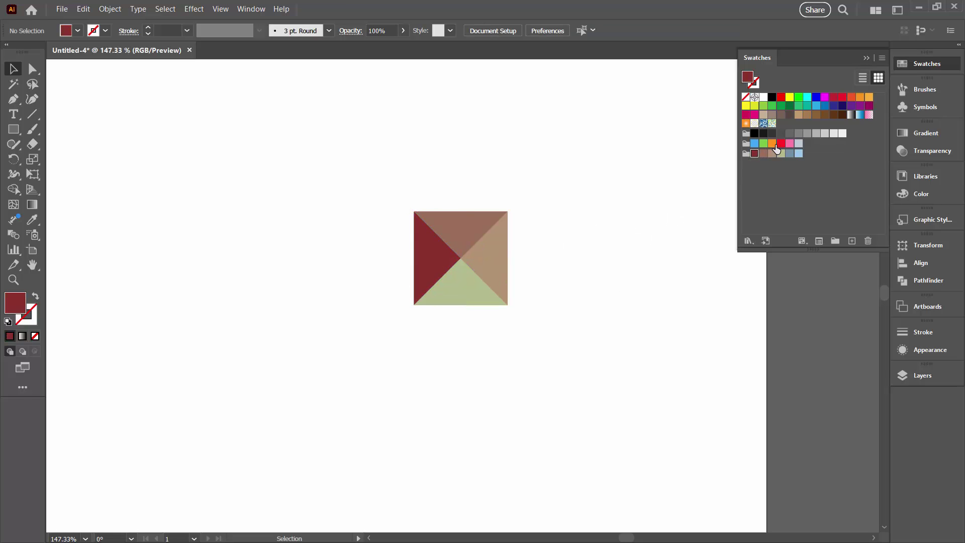
- Lasso the anchor points where the four triangles meet and move them together up and to the right, off the square's center
click(34, 86)
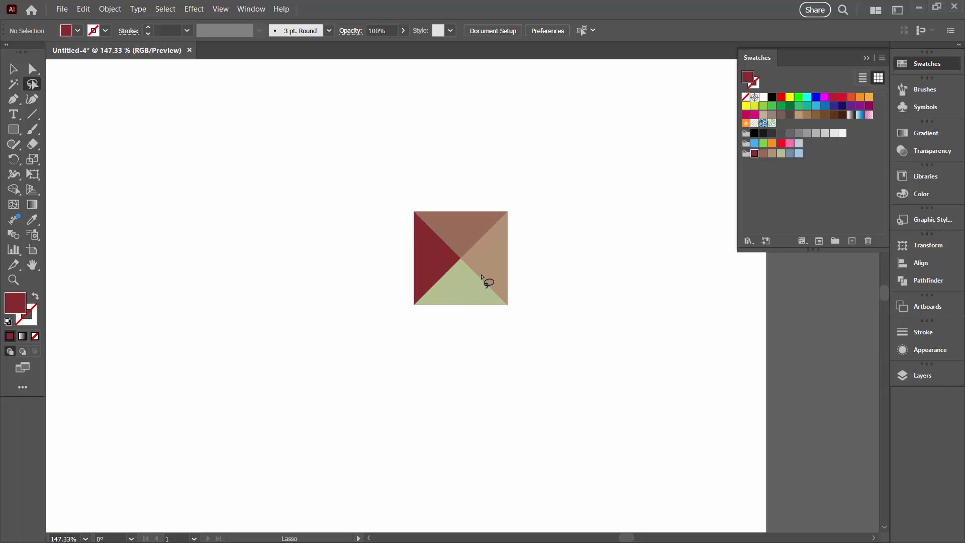
mouse_move(443, 233)
mouse_down()
mouse_move(436, 277)
mouse_move(480, 281)
mouse_move(473, 241)
mouse_move(447, 242)
mouse_up()
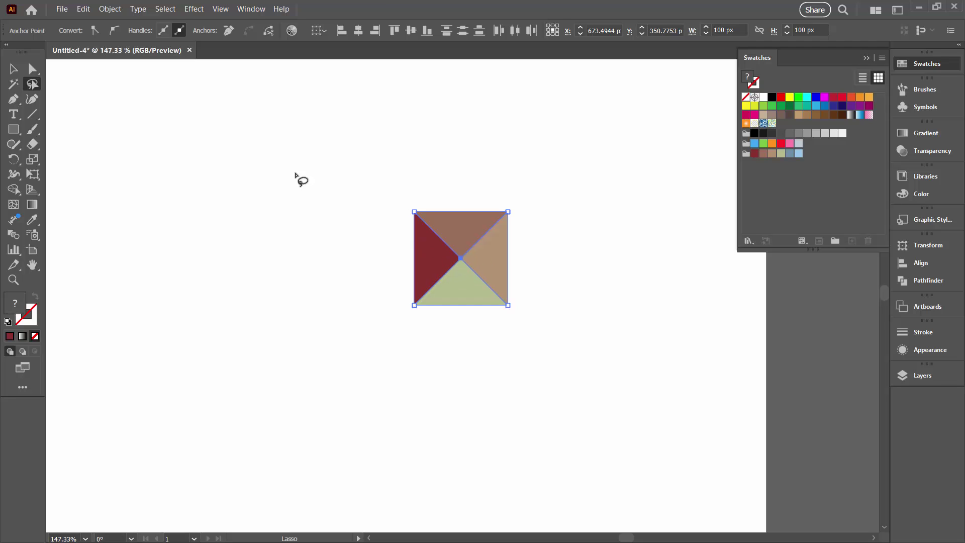
click(30, 70)
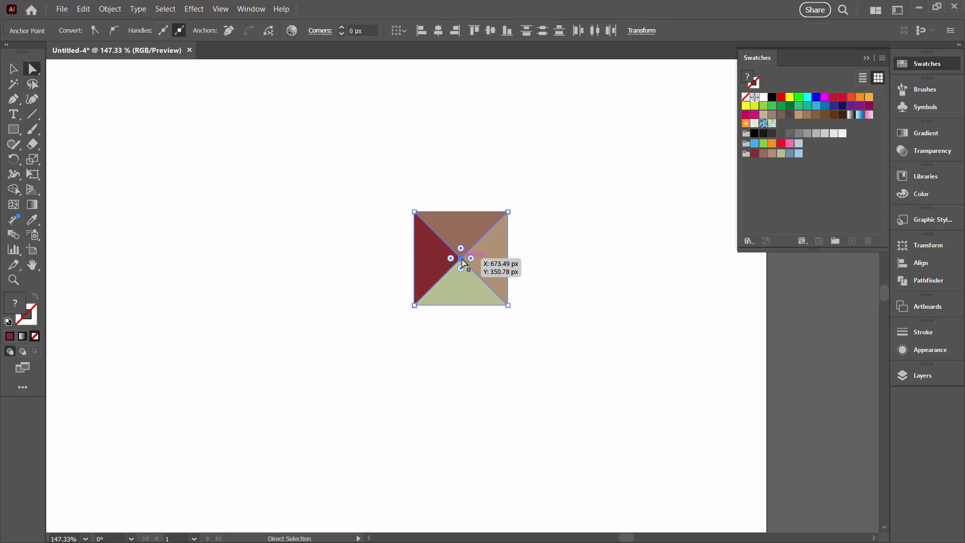
drag(463, 261, 473, 240)
click(339, 252)
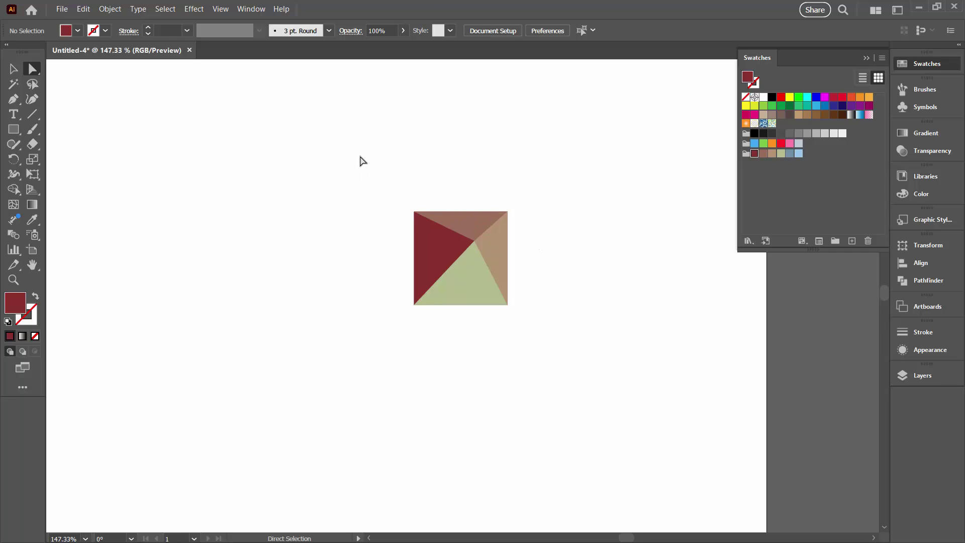
- Duplicate the whole four-triangle square and place the copy flush against its left edge
click(13, 69)
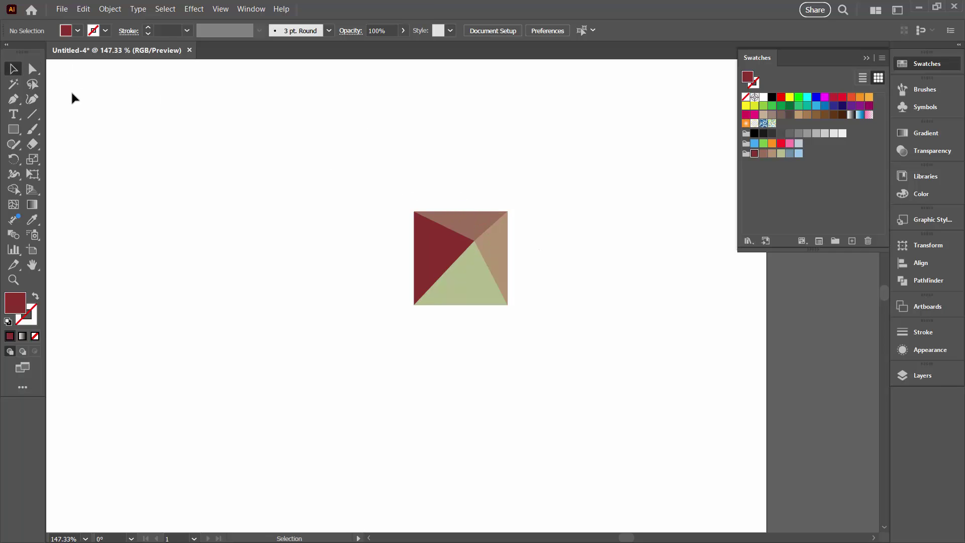
drag(382, 181, 541, 331)
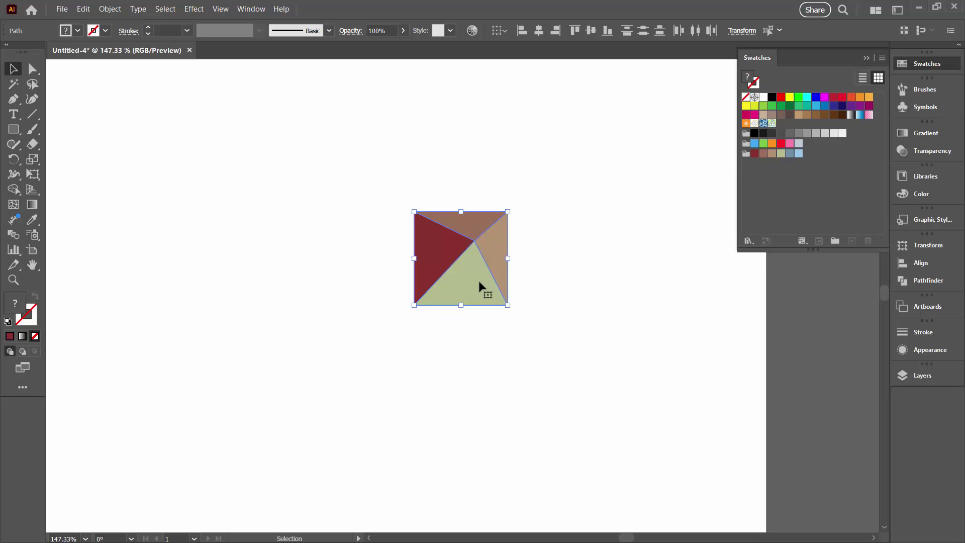
drag(479, 286, 379, 280)
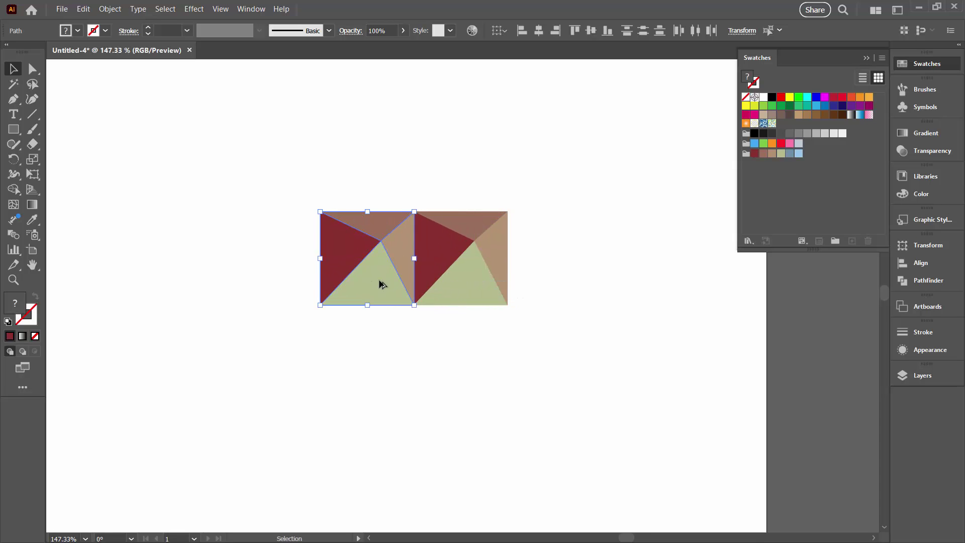
click(314, 267)
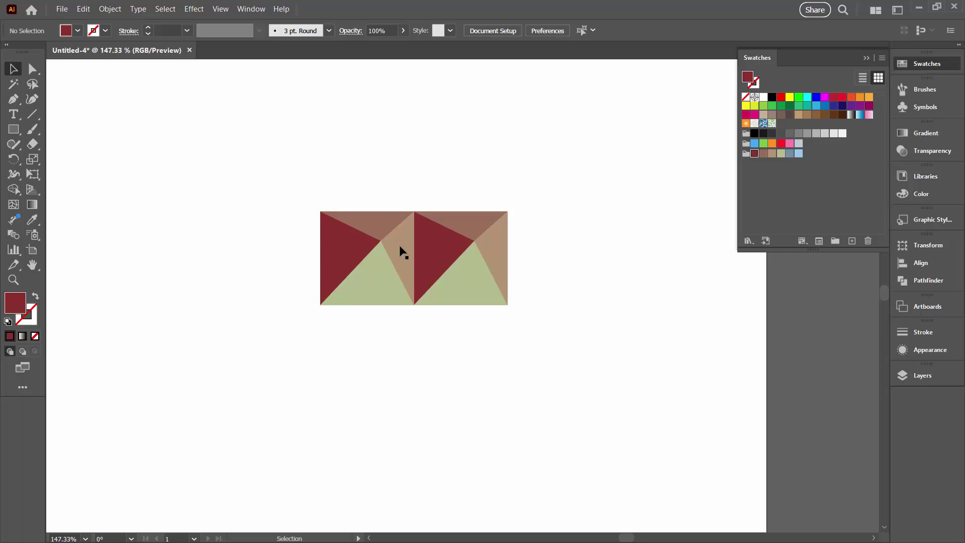
- Shuffle the left square's colors randomly in Recolor Artwork, keeping tan left, dark red top, light green right and brown bottom
drag(287, 198, 382, 302)
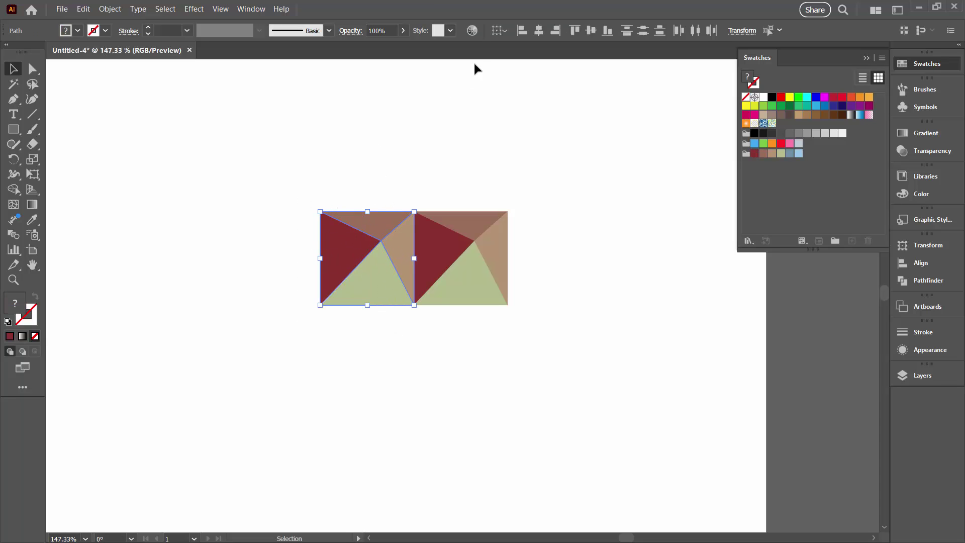
click(473, 31)
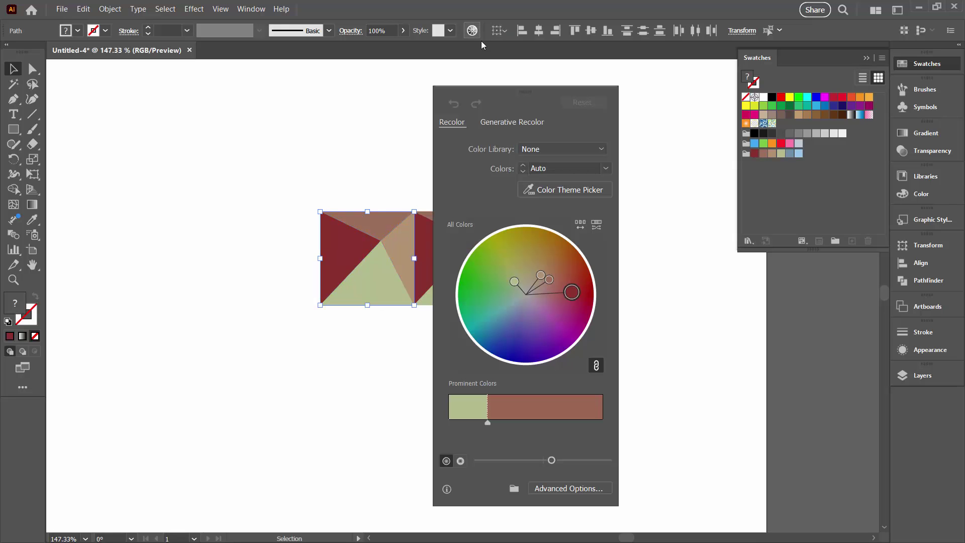
click(575, 491)
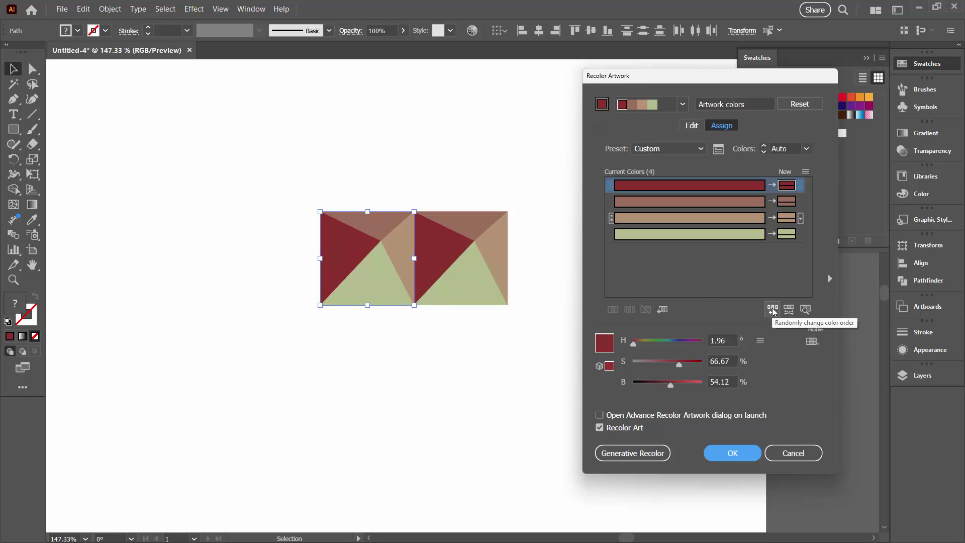
click(772, 309)
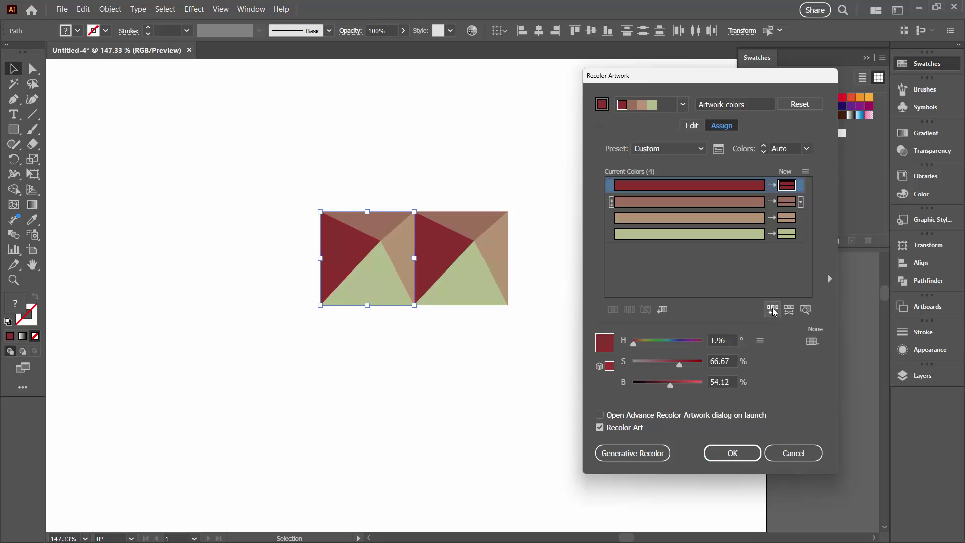
click(772, 309)
click(772, 309)
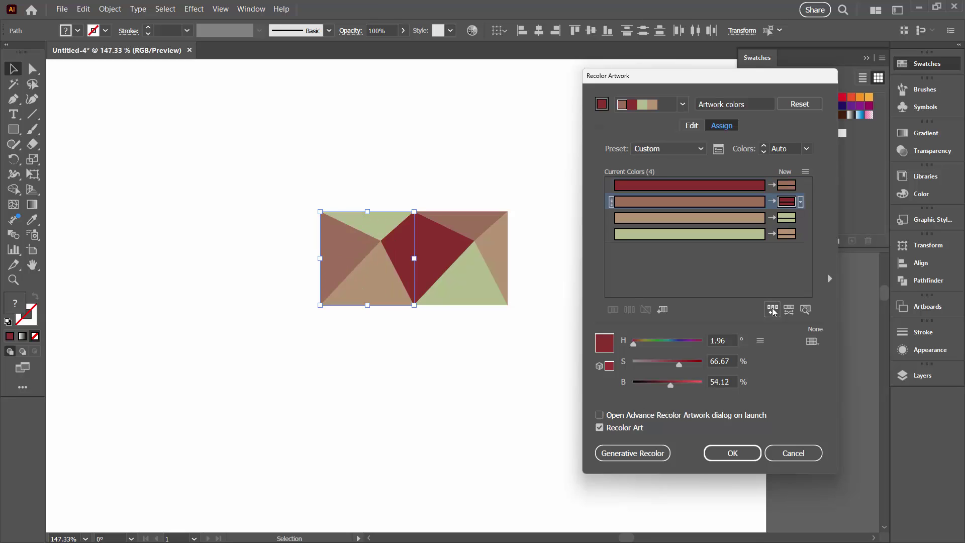
click(772, 309)
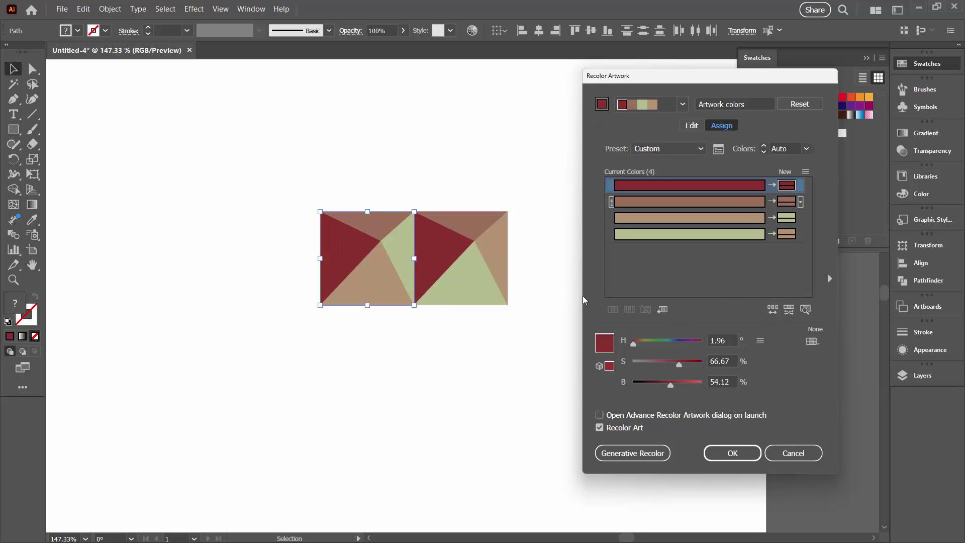
click(773, 309)
click(772, 309)
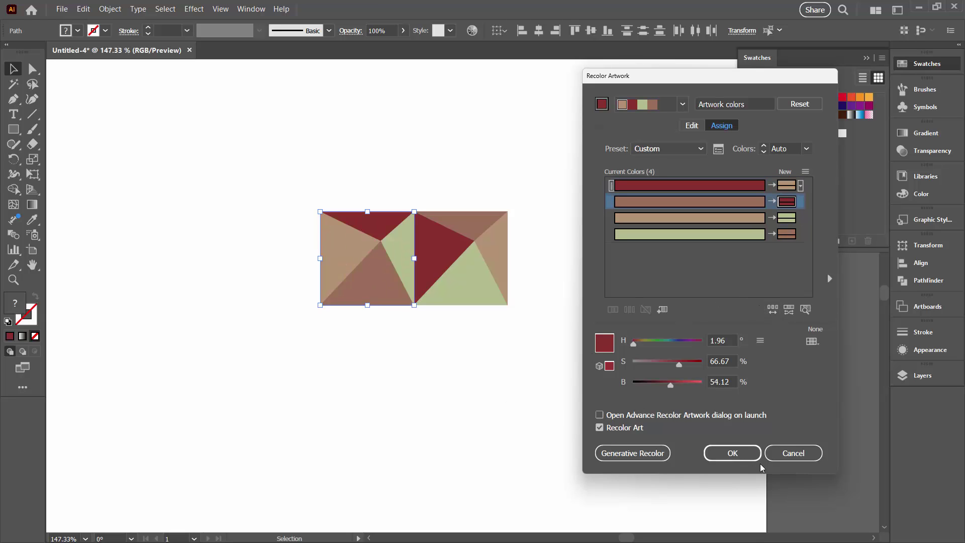
click(731, 452)
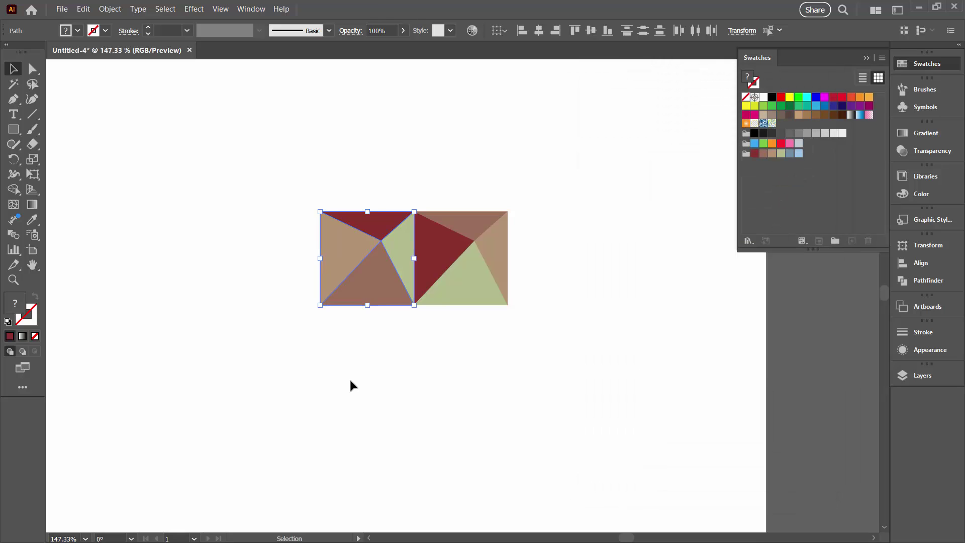
click(421, 369)
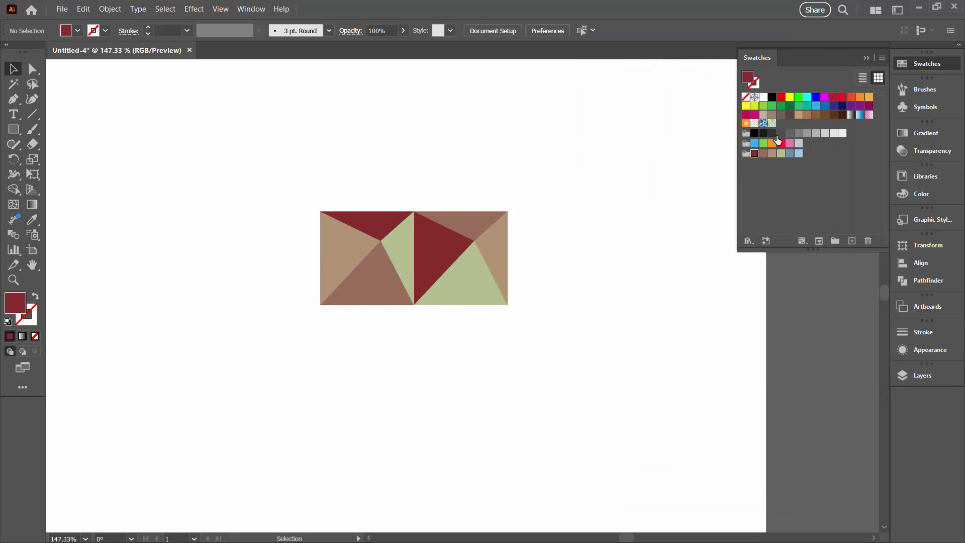
- Fill the left square's bottom triangle with steel blue and the right square's right triangle with light blue
click(391, 301)
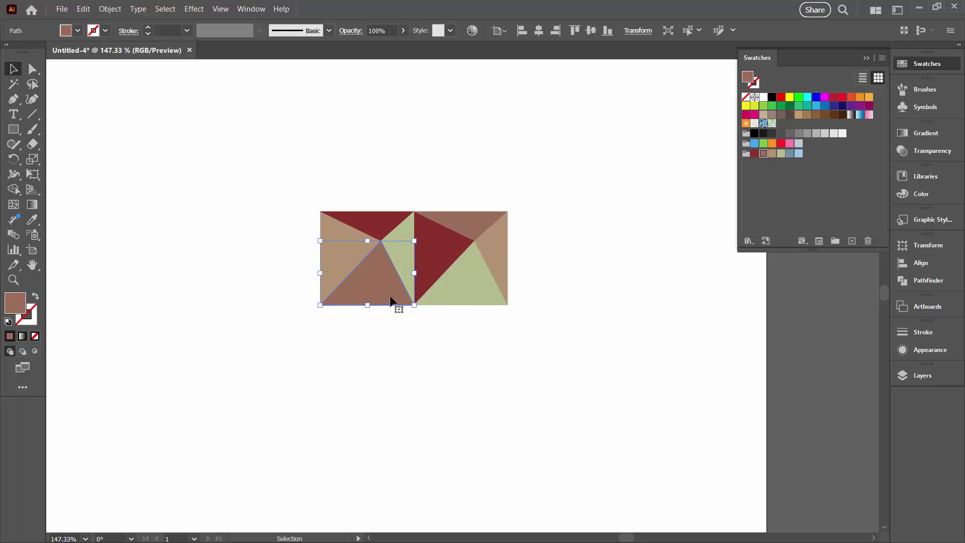
click(789, 154)
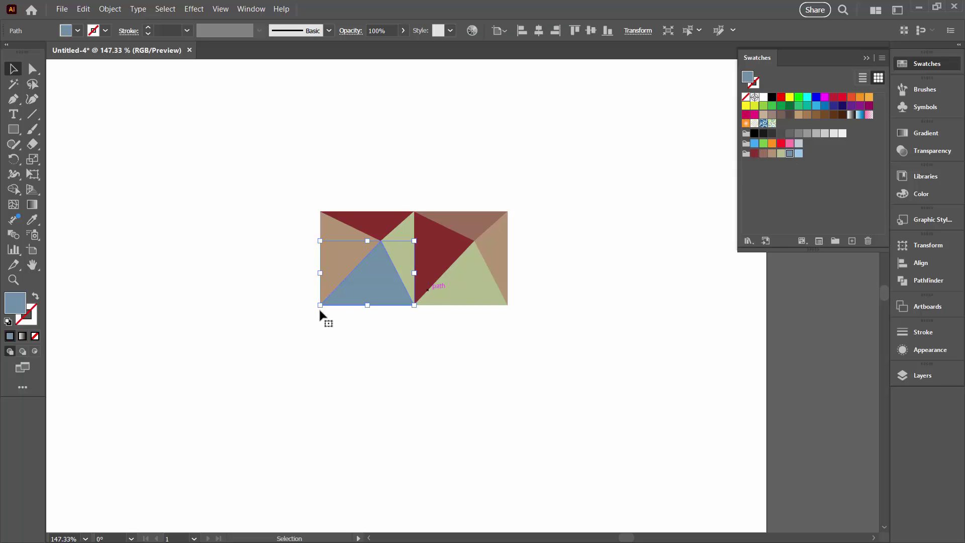
click(213, 290)
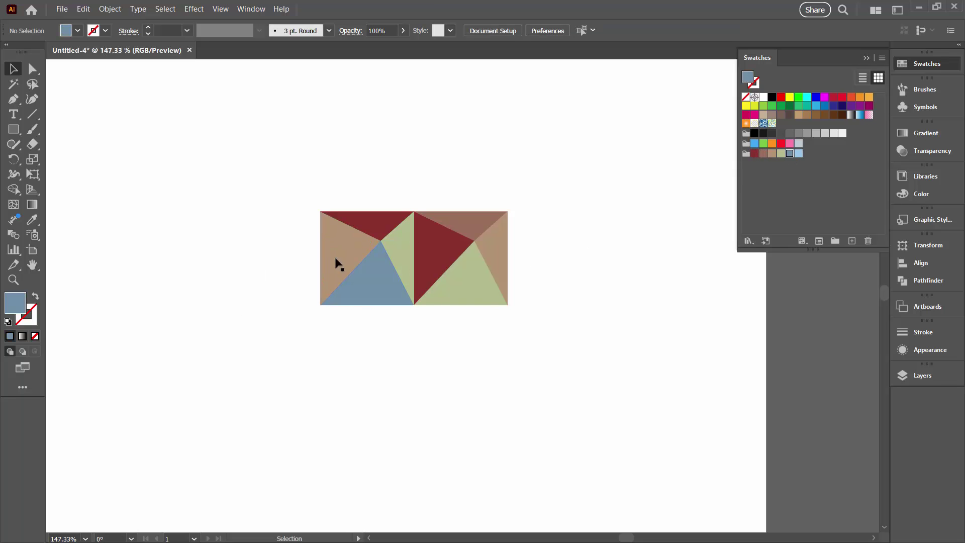
click(495, 247)
click(799, 154)
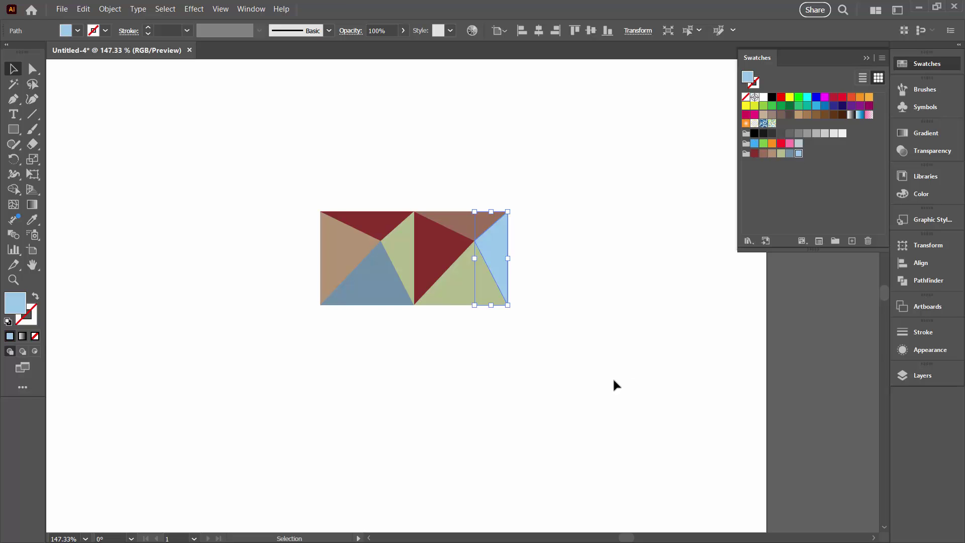
click(614, 381)
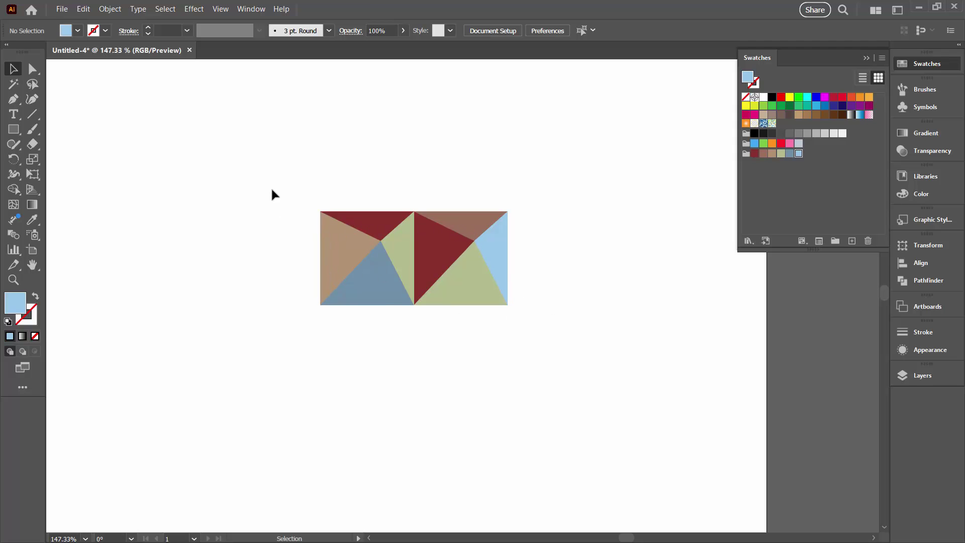
- Duplicate both squares together and place the copy flush beneath them to form a two-by-two grid
drag(267, 186, 555, 333)
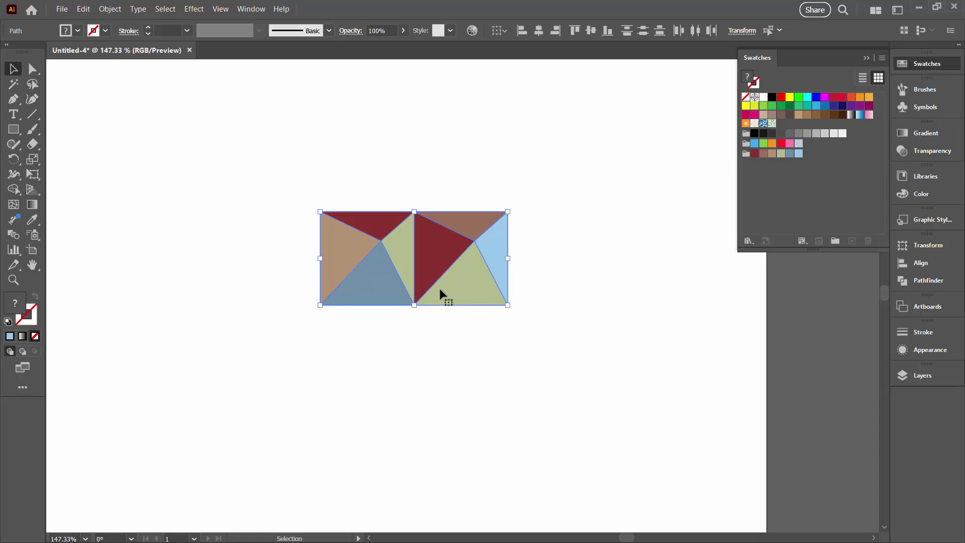
drag(440, 303, 442, 387)
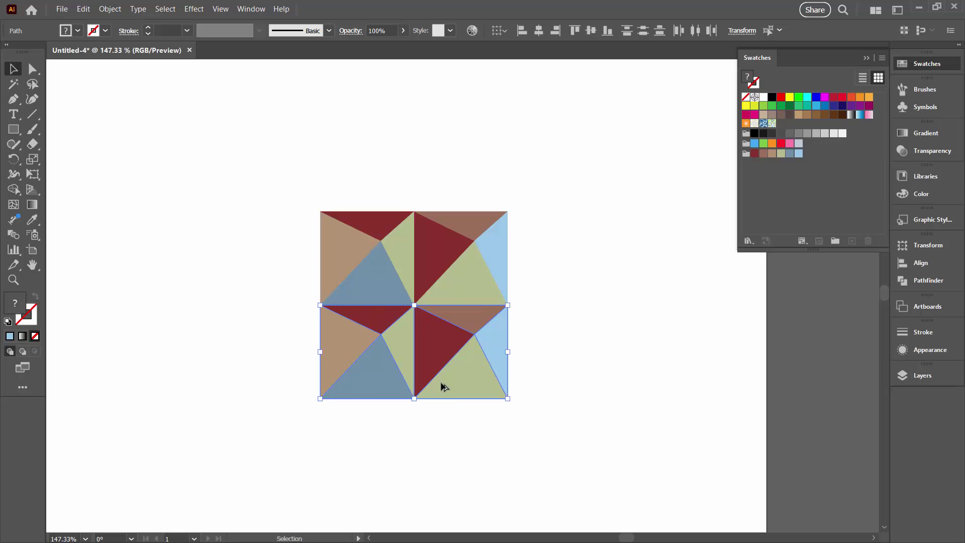
click(523, 383)
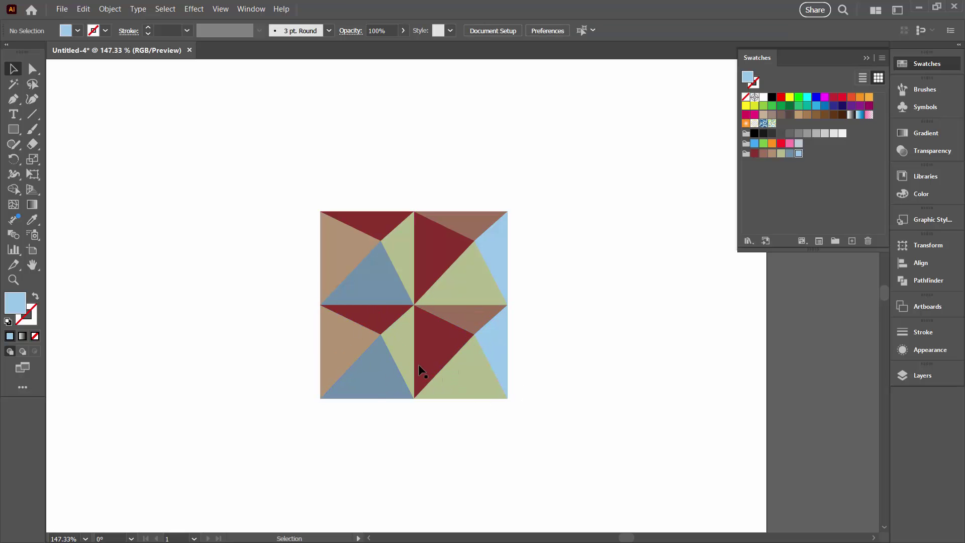
- Shuffle the lower row's colors randomly in Recolor Artwork until dark red becomes brown, brown becomes light green and light green becomes dark red
drag(278, 310, 582, 428)
click(467, 35)
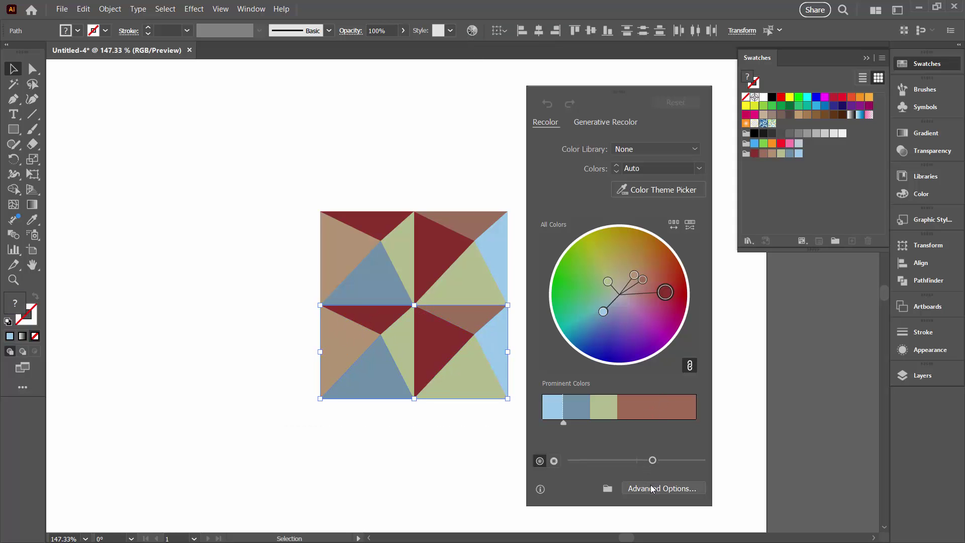
click(648, 482)
drag(807, 79, 676, 90)
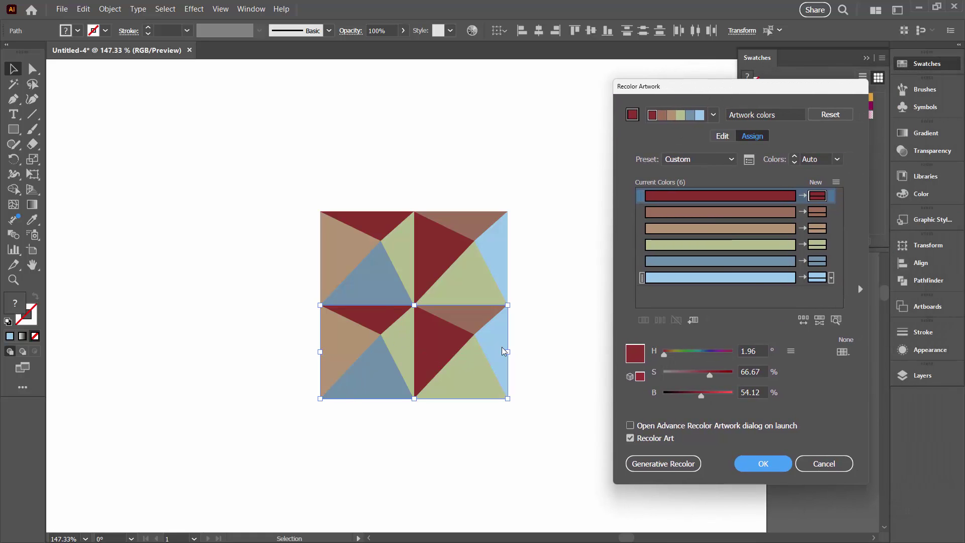
click(804, 321)
click(804, 321)
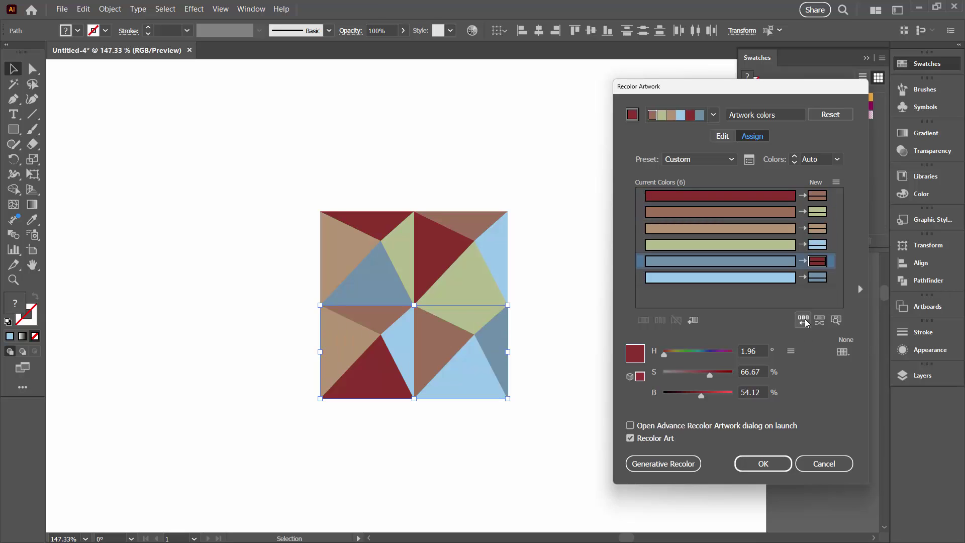
click(804, 321)
click(804, 321)
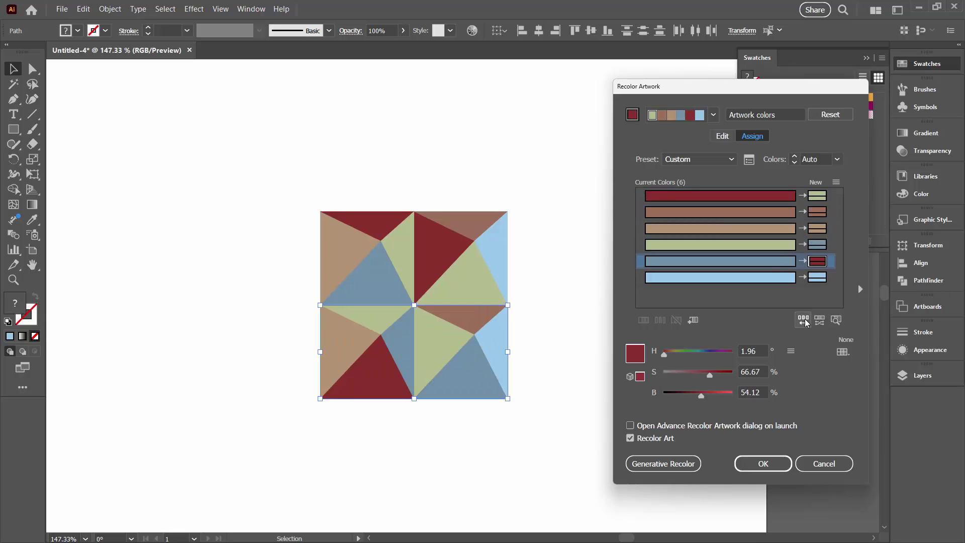
click(804, 322)
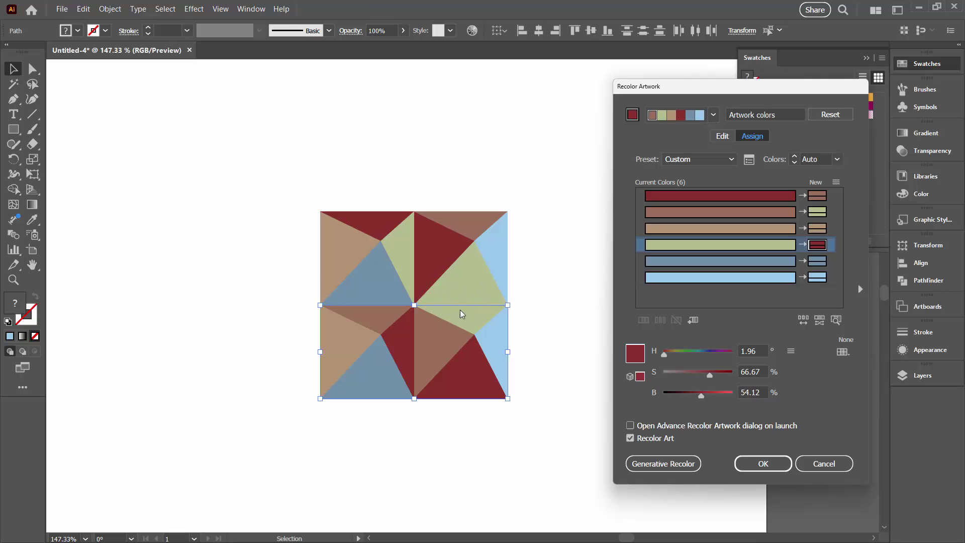
click(765, 463)
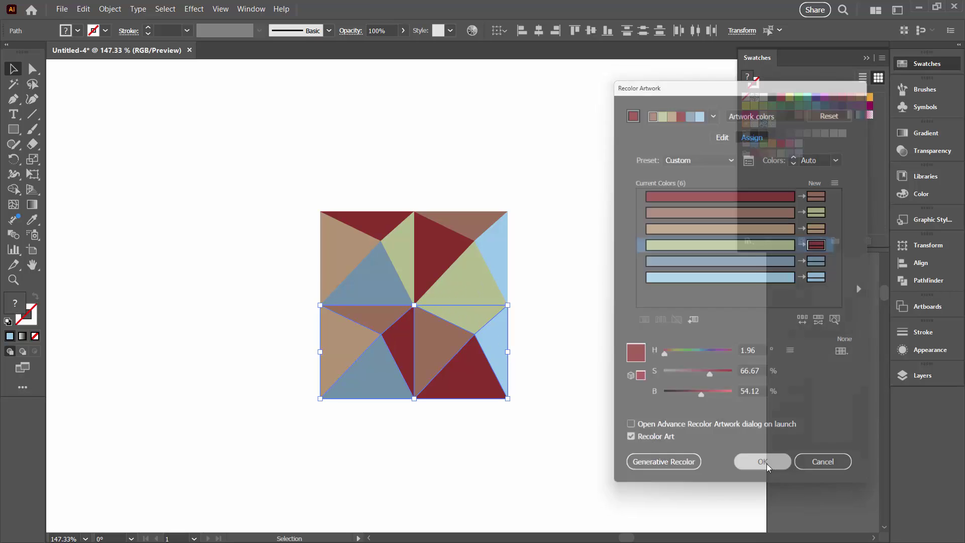
click(220, 338)
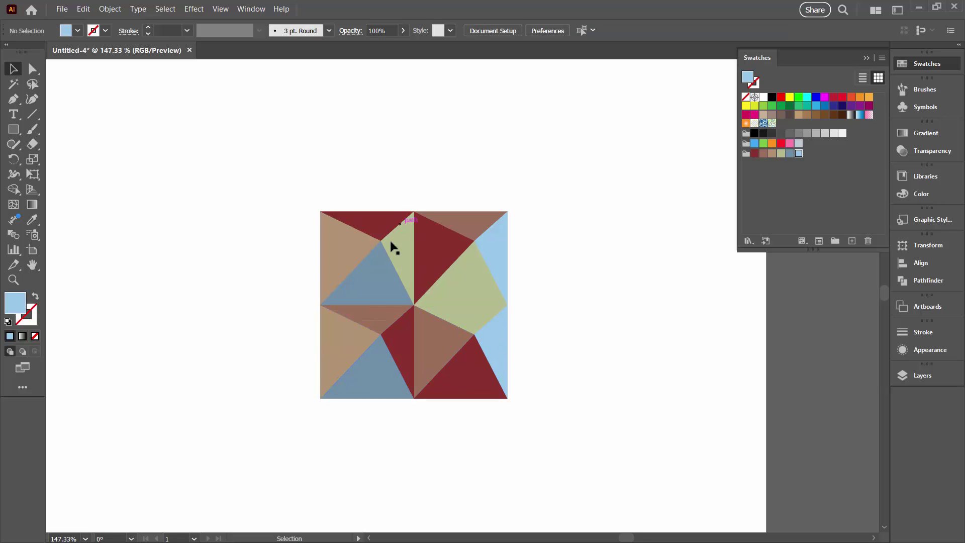
- Duplicate the grid's left column of two squares and place the copy flush against the grid's right edge
drag(324, 162, 405, 440)
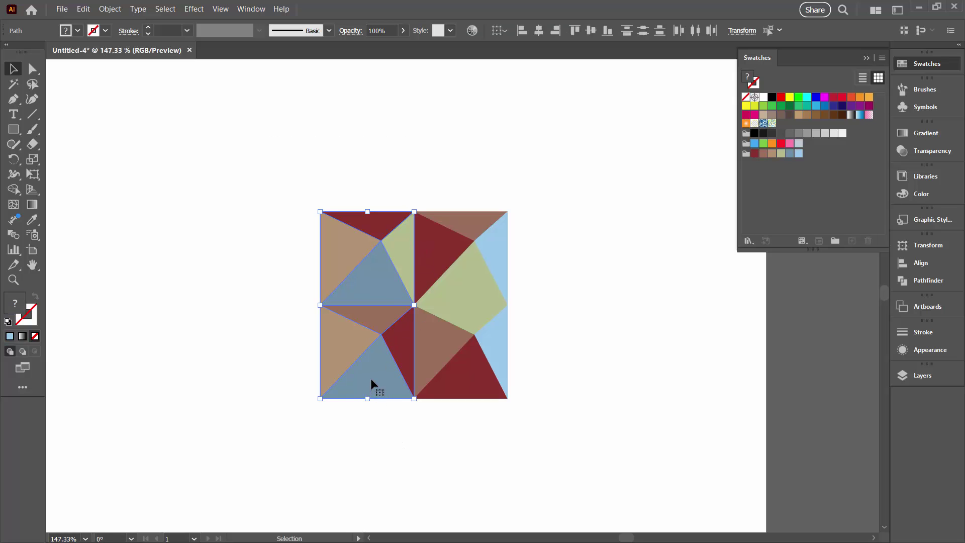
drag(374, 383, 557, 384)
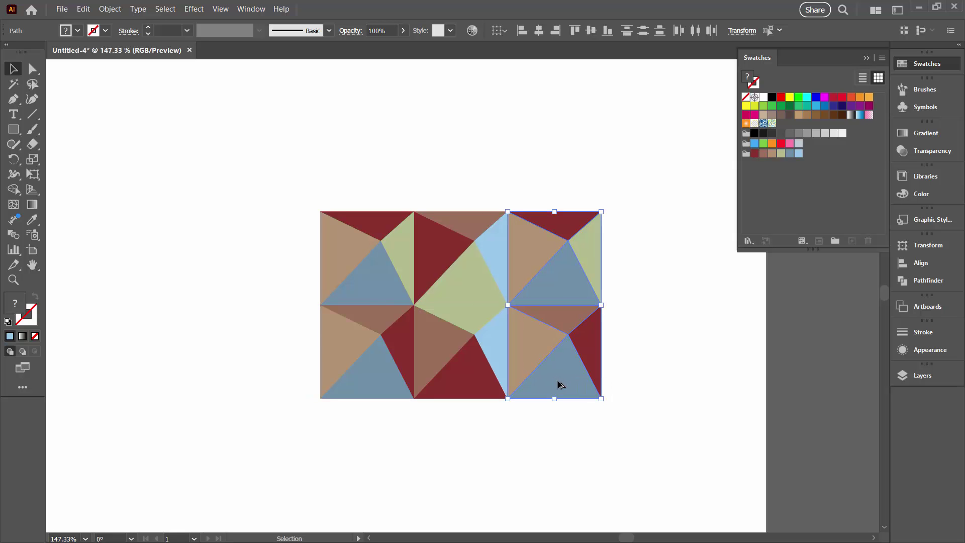
- Shuffle the new right column's colors randomly in Recolor Artwork until dark red becomes light green, brown becomes dark red and light green becomes brown
click(472, 30)
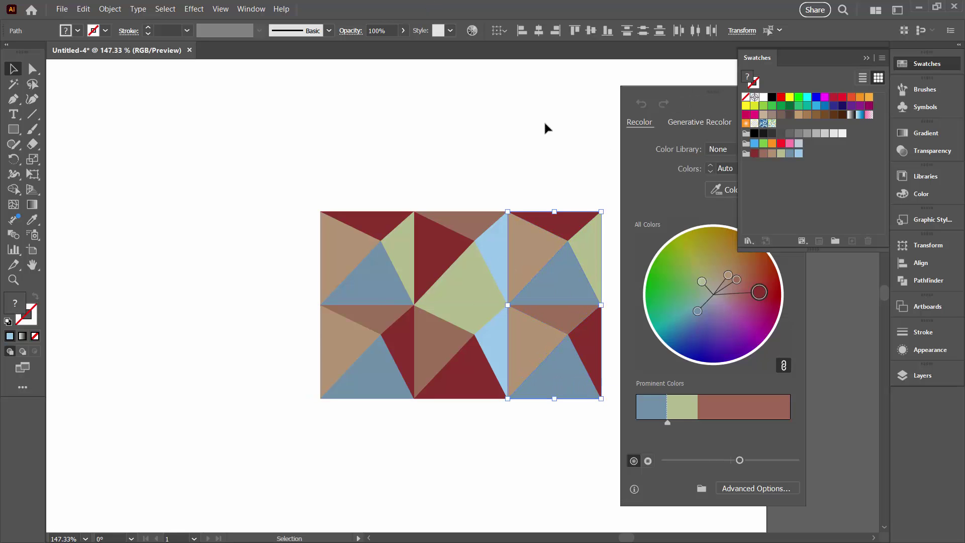
click(746, 488)
click(861, 336)
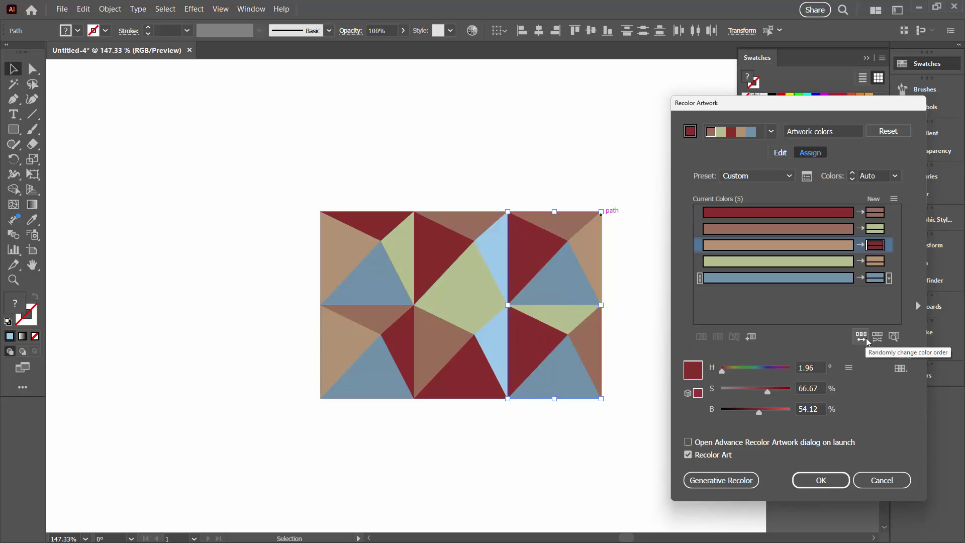
click(861, 337)
click(862, 337)
click(867, 340)
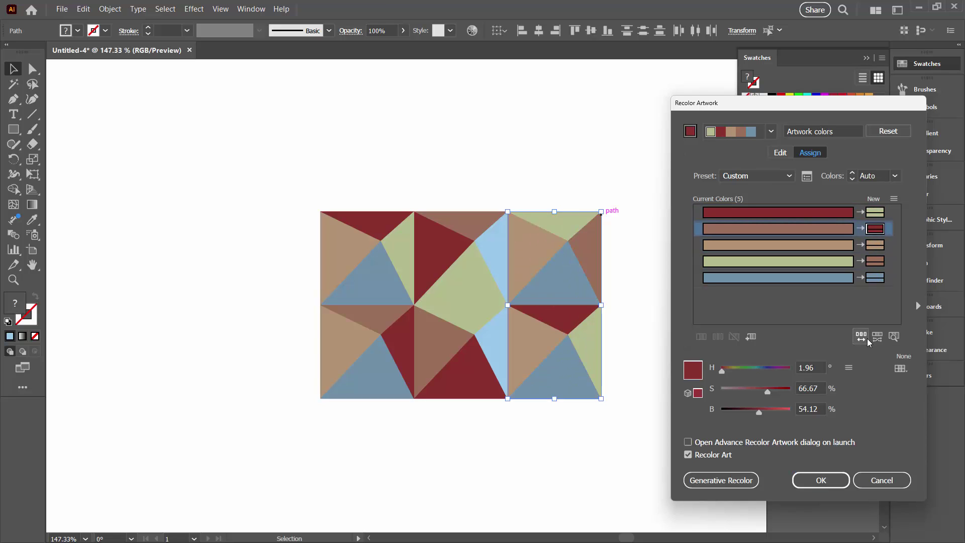
click(821, 480)
click(481, 182)
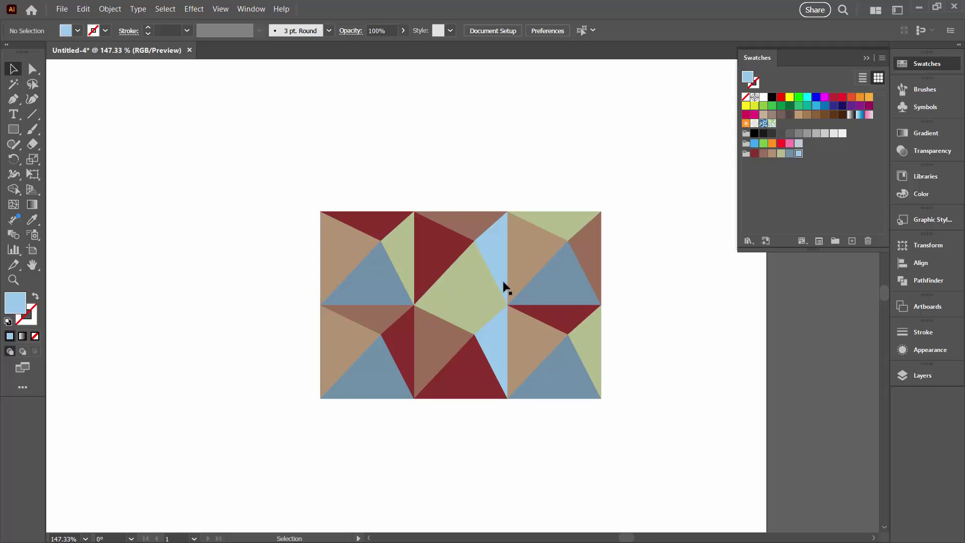
- Unite the upper-right square's steel blue bottom triangle with the dark red triangle directly below it using Pathfinder
click(564, 290)
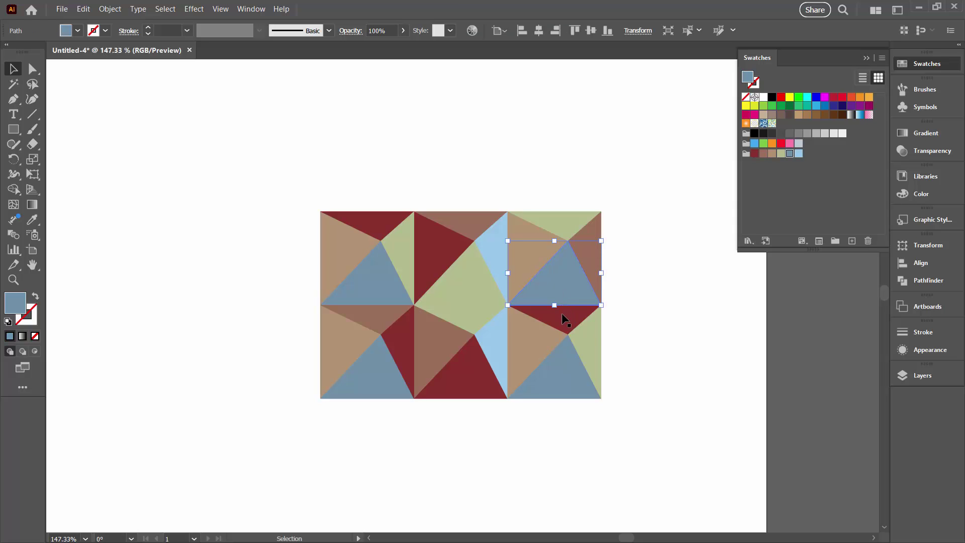
shift+click(562, 313)
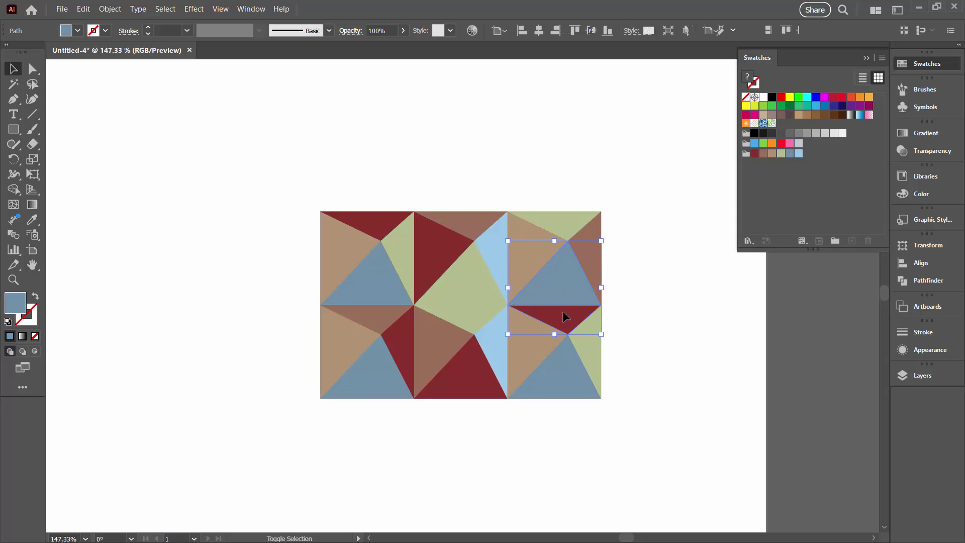
click(912, 283)
click(757, 273)
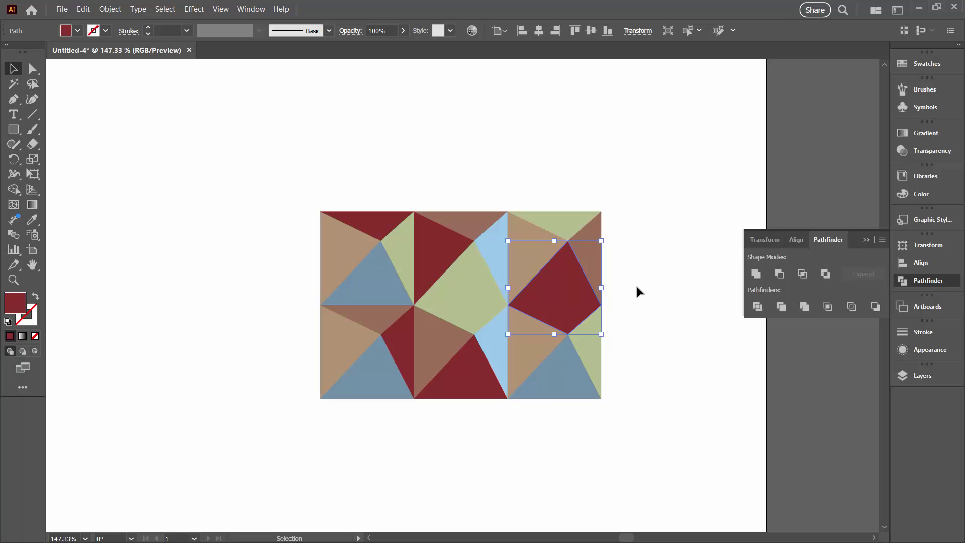
click(635, 283)
- Fill the upper-middle square's light green bottom triangle with tan after trying steel blue
click(461, 291)
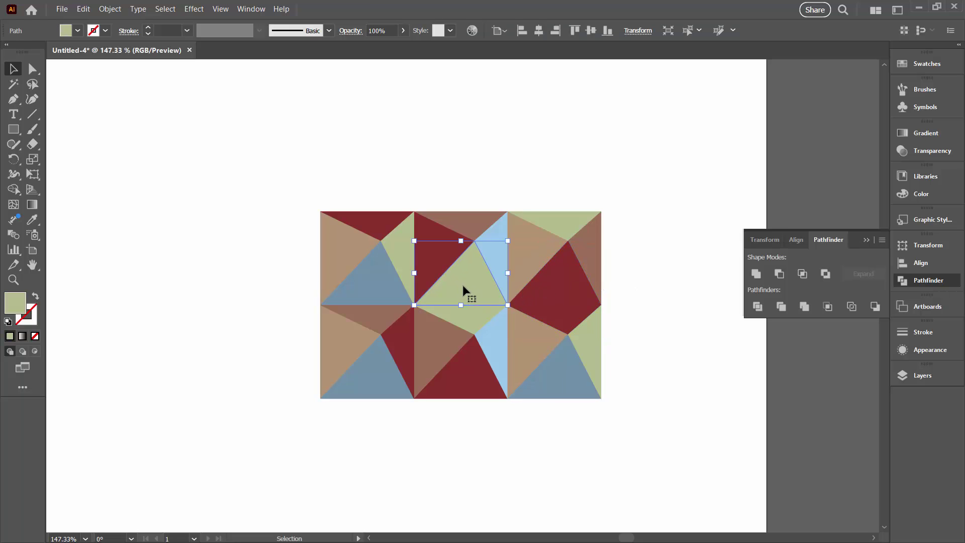
click(919, 64)
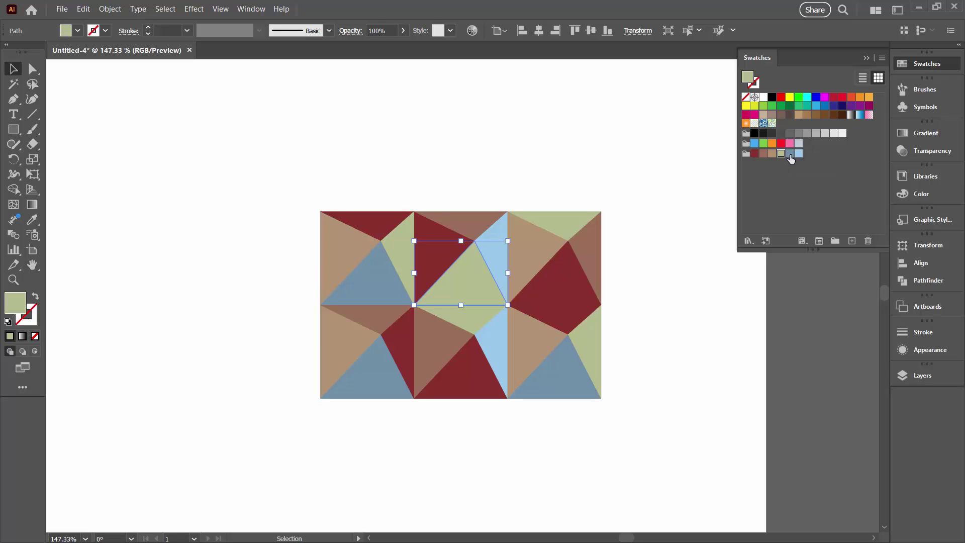
click(789, 154)
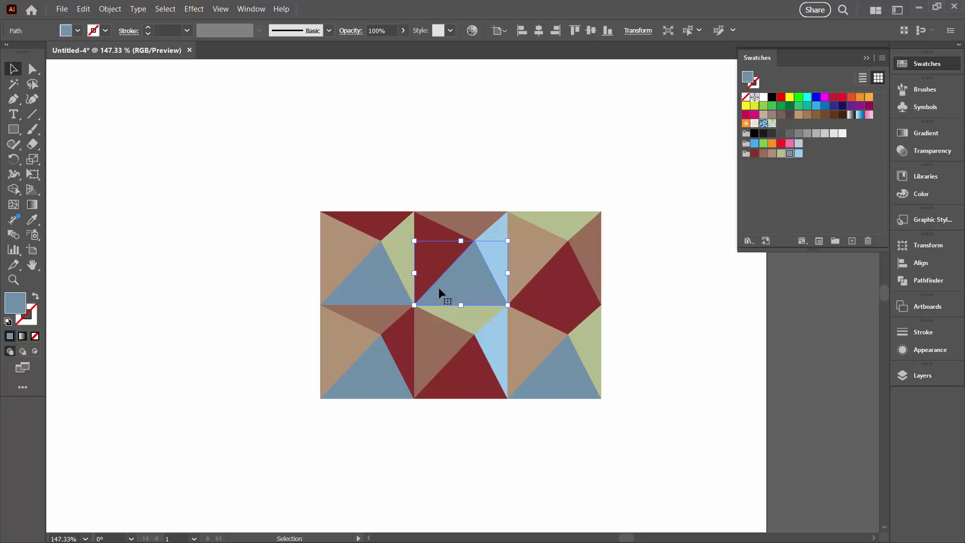
click(772, 155)
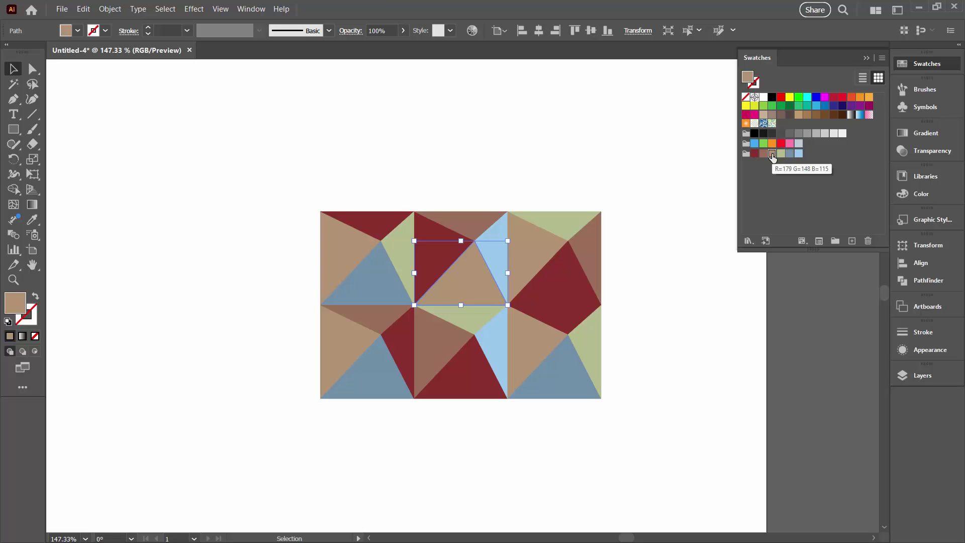
click(271, 277)
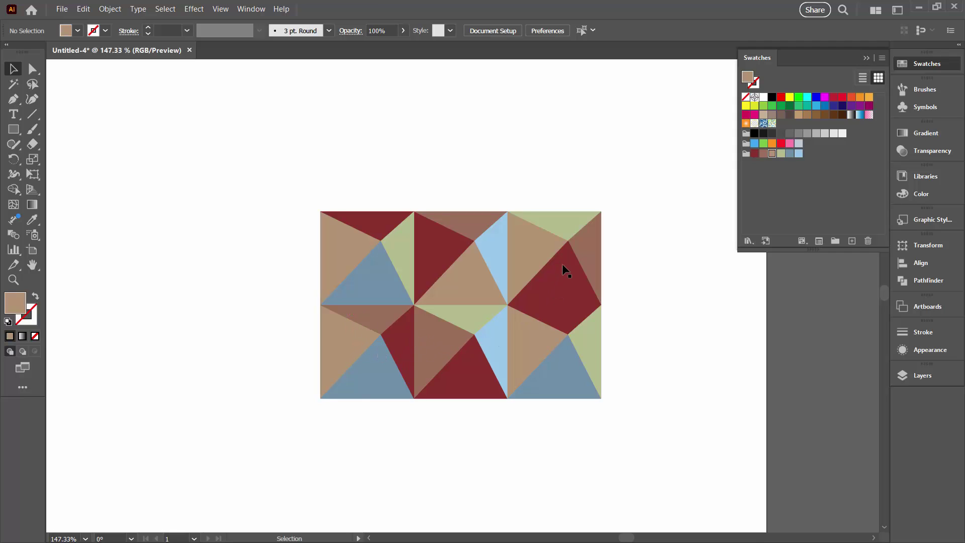
- Unite the lower-left square's dark red right triangle with the adjoining brown triangle and fill the merged shape with brown
click(395, 335)
shift+click(426, 338)
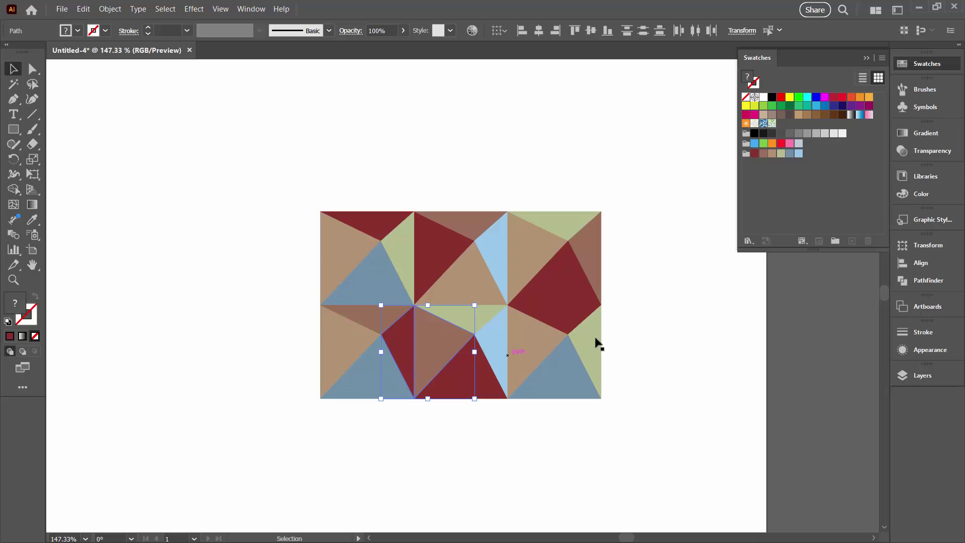
click(919, 281)
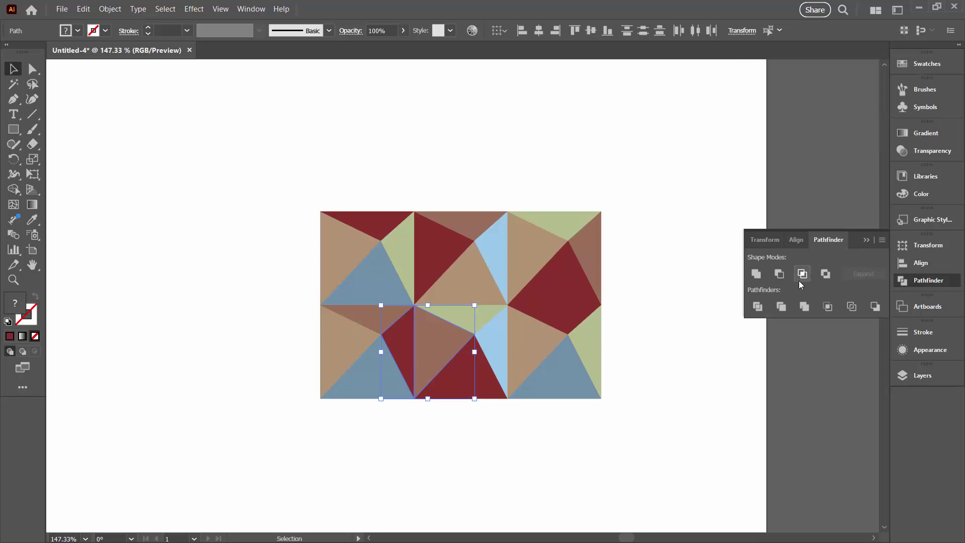
click(759, 275)
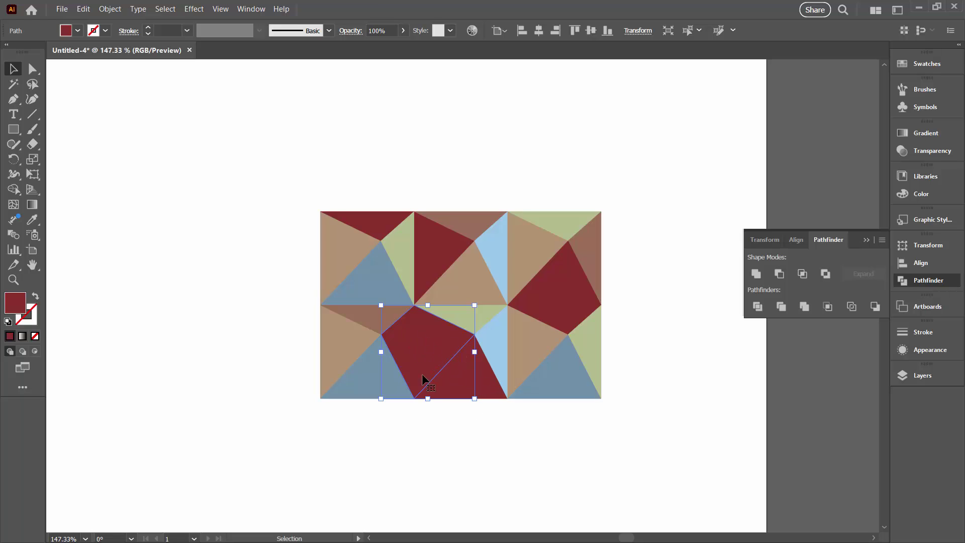
click(926, 63)
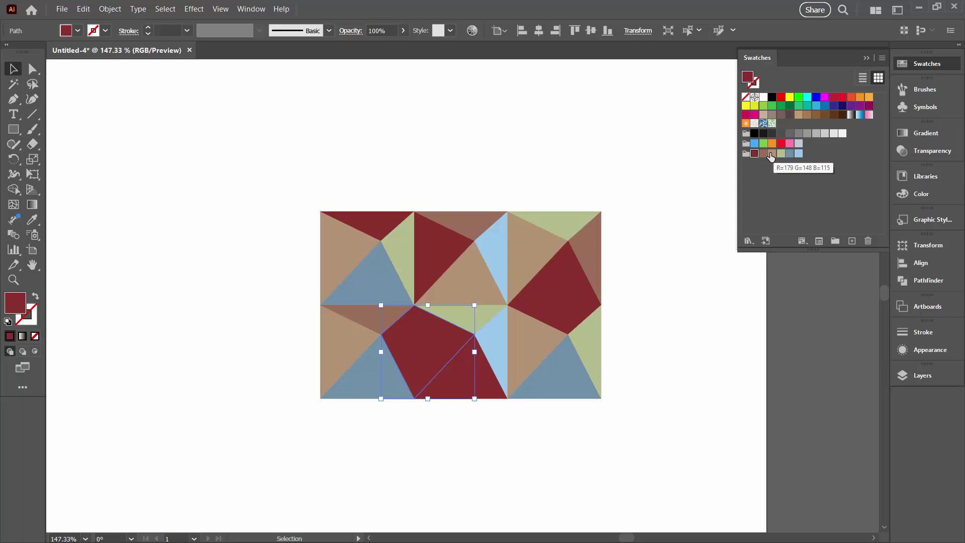
click(763, 153)
- Fill the lower-left square's top triangle with light blue
click(369, 314)
click(799, 153)
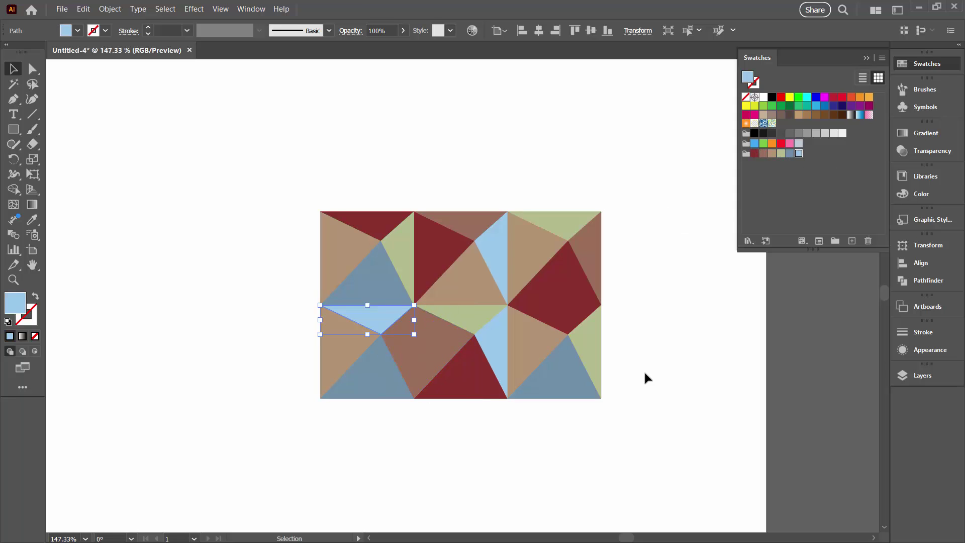
click(644, 372)
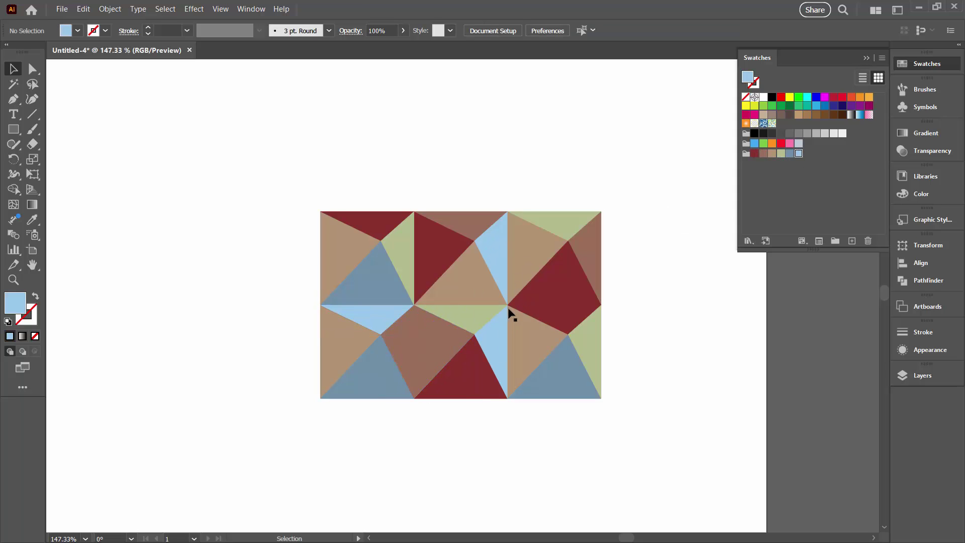
- Fill the upper-middle square's right triangle with steel blue and the lower-right square's bottom triangle with light blue
click(500, 268)
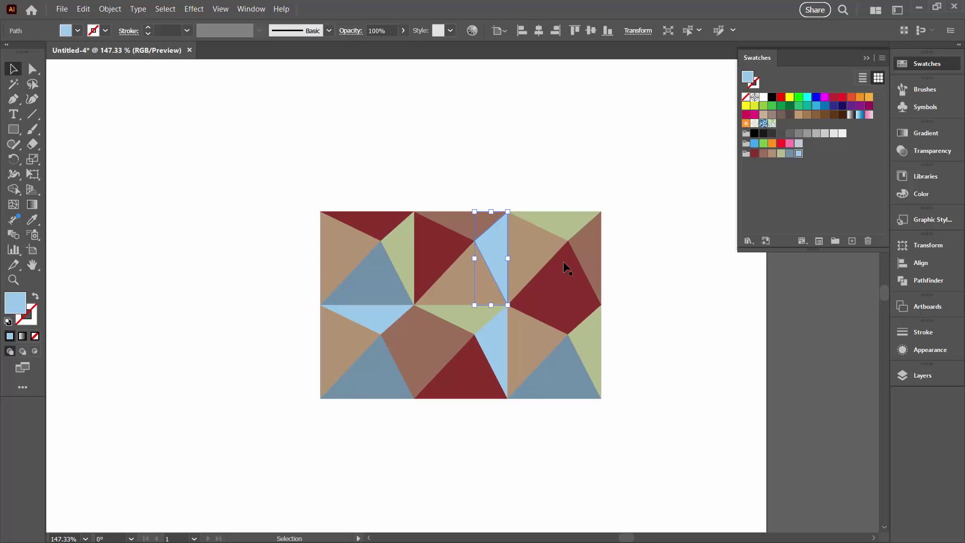
click(789, 153)
click(655, 369)
click(576, 363)
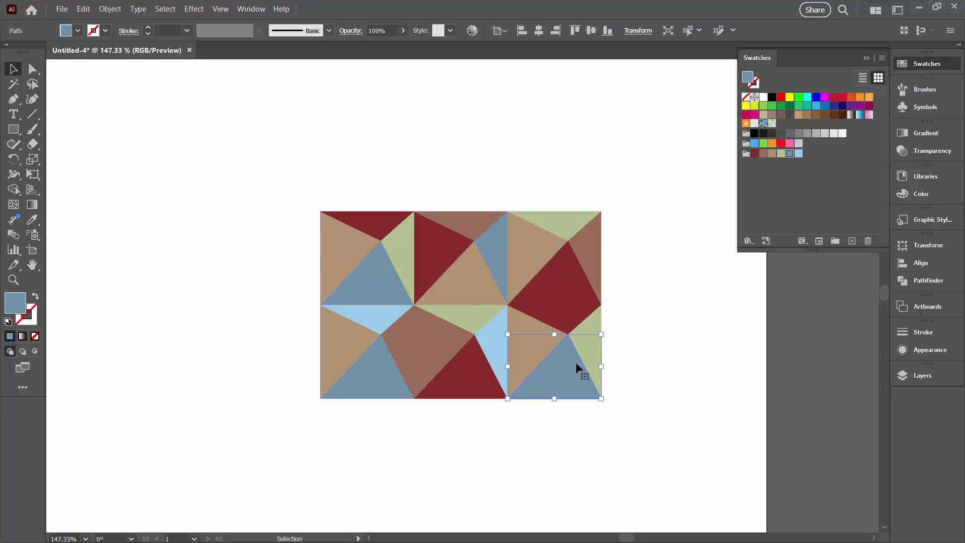
click(799, 155)
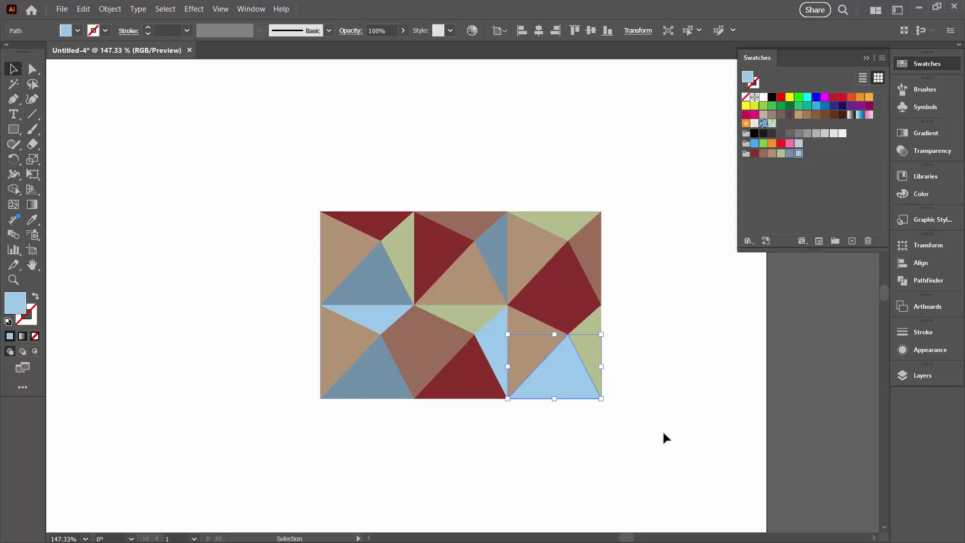
click(646, 435)
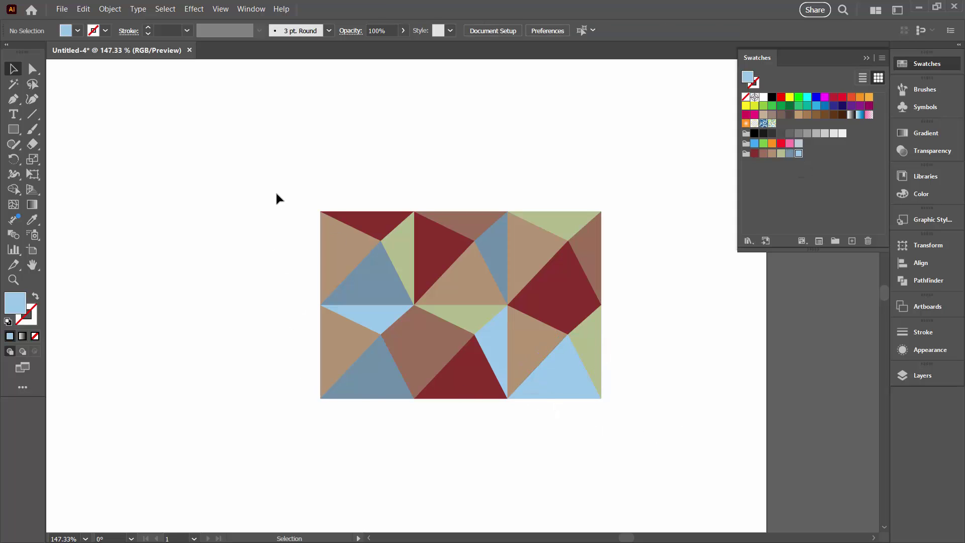
- Make a new pattern from all the triangle tiles and dismiss the notice about the added swatch
click(866, 58)
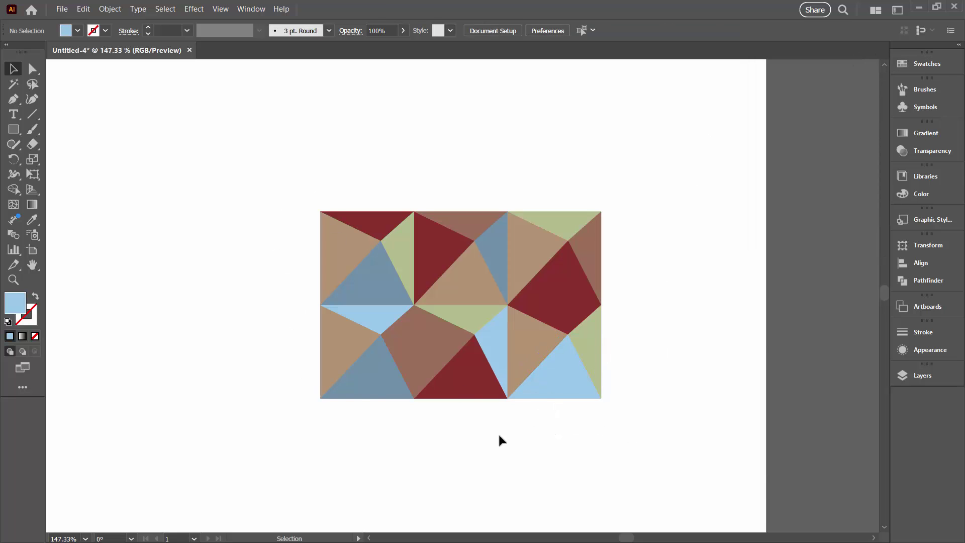
drag(247, 141, 647, 444)
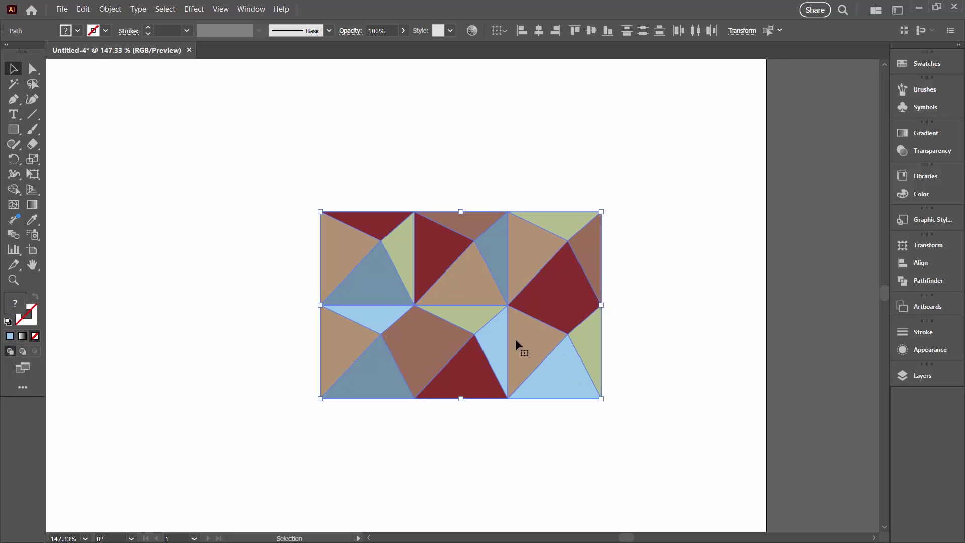
click(110, 10)
mouse_move(130, 288)
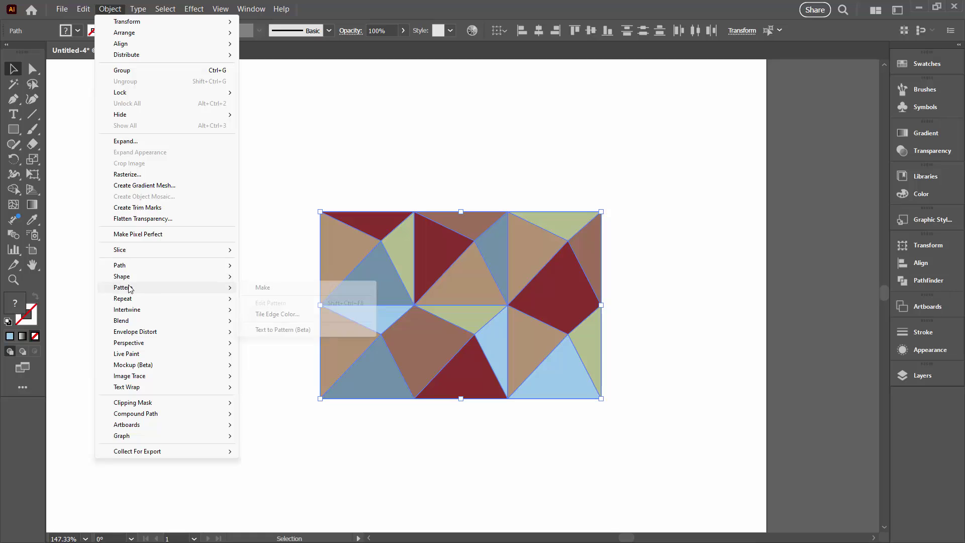
click(262, 288)
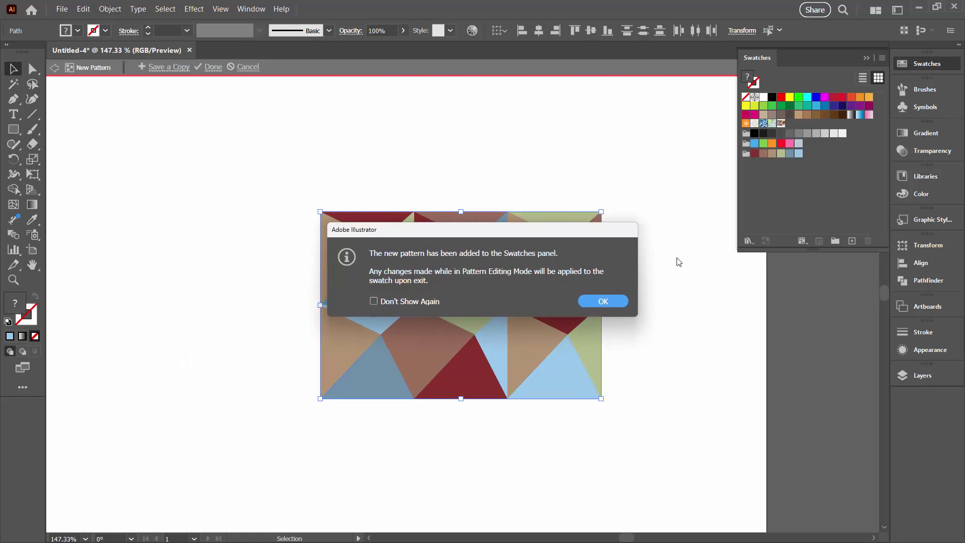
click(602, 301)
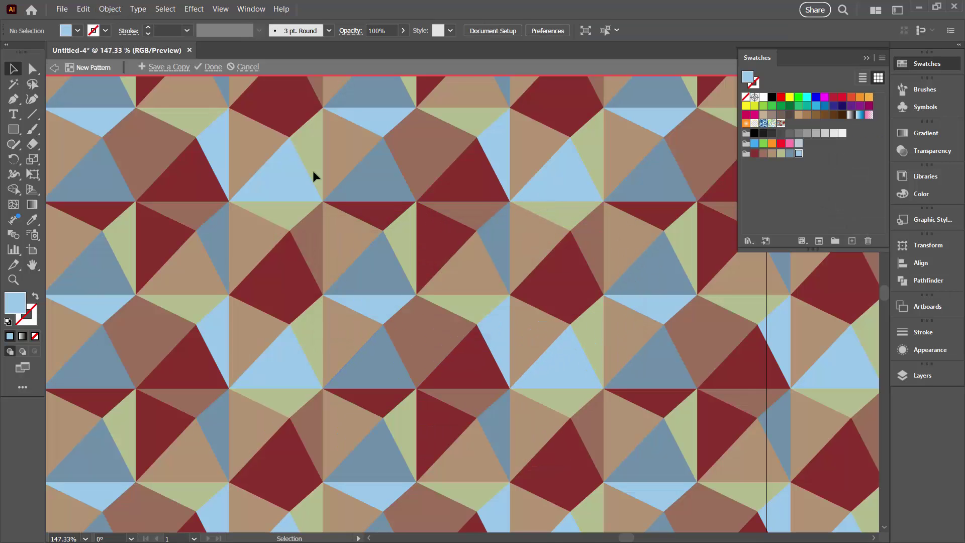
- Hide the artboards so the whole repeating pattern preview can be viewed without artboard outlines
click(13, 279)
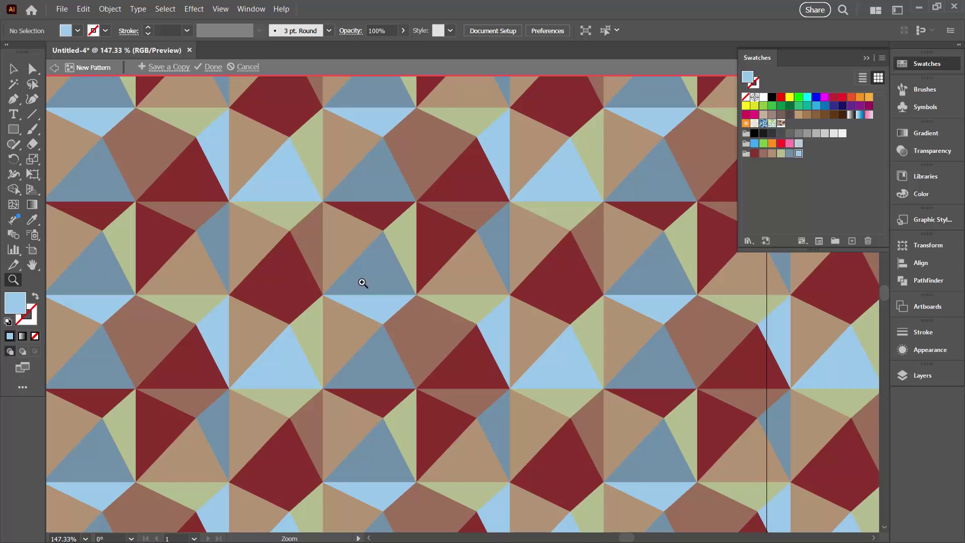
alt+click(421, 274)
alt+click(422, 274)
alt+click(424, 278)
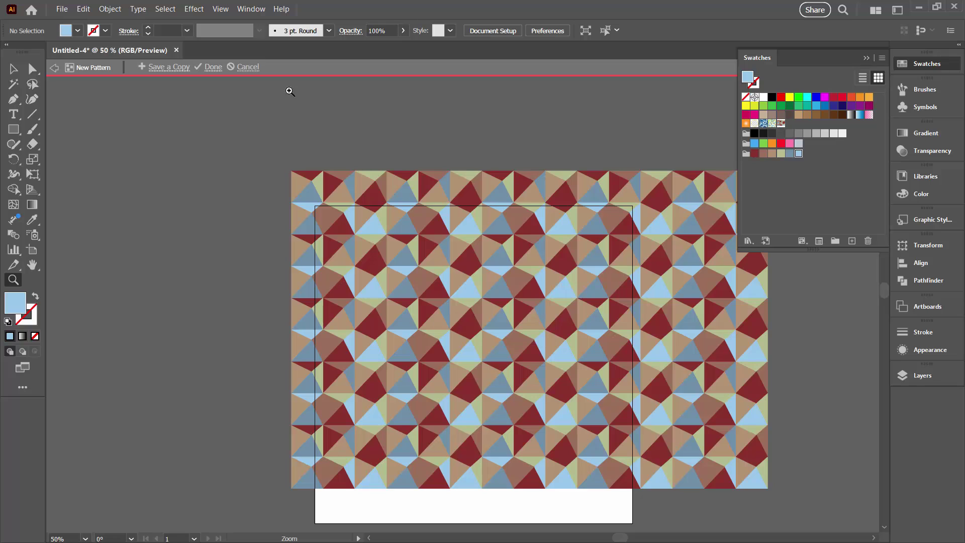
click(220, 10)
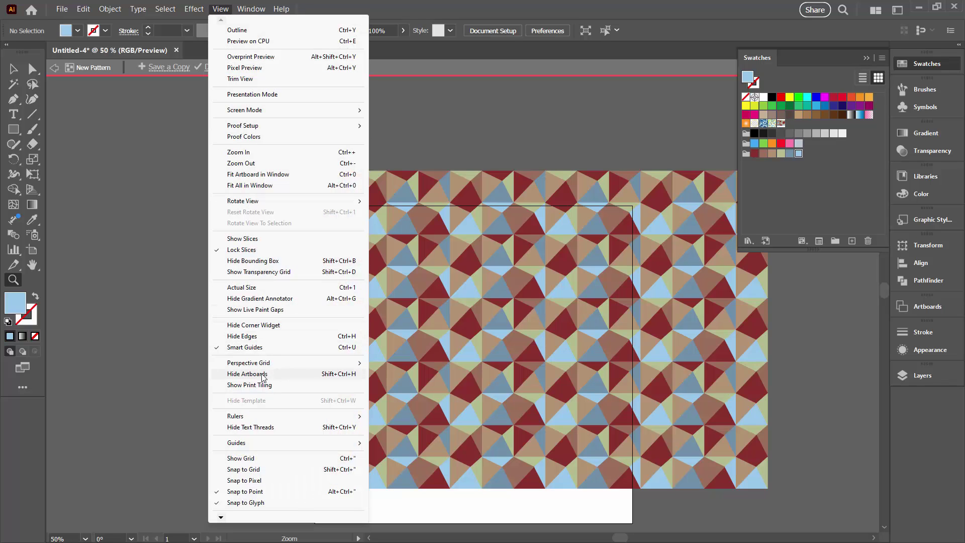
click(262, 376)
drag(573, 181, 505, 174)
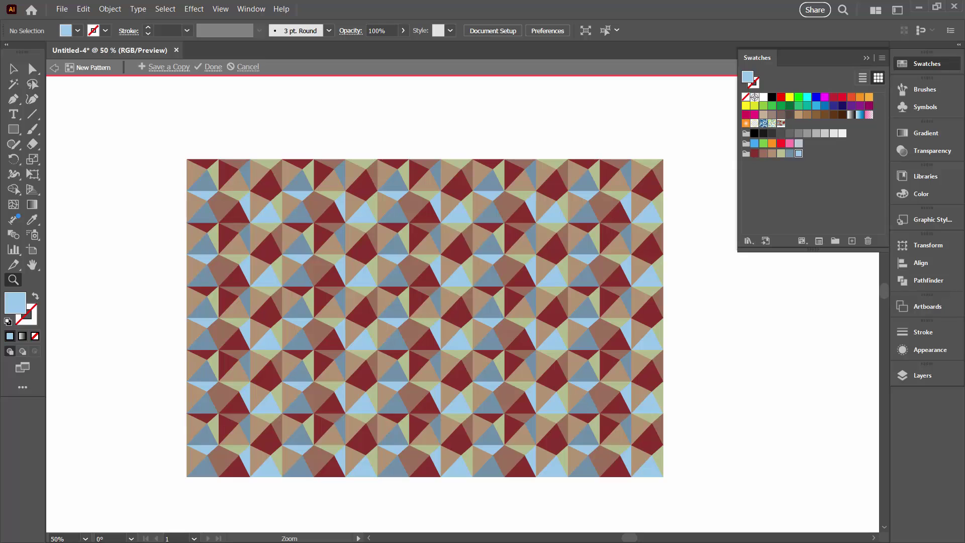
- Set the pattern's tile type to Brick by Row with a brick offset of 1/3
drag(801, 255, 741, 238)
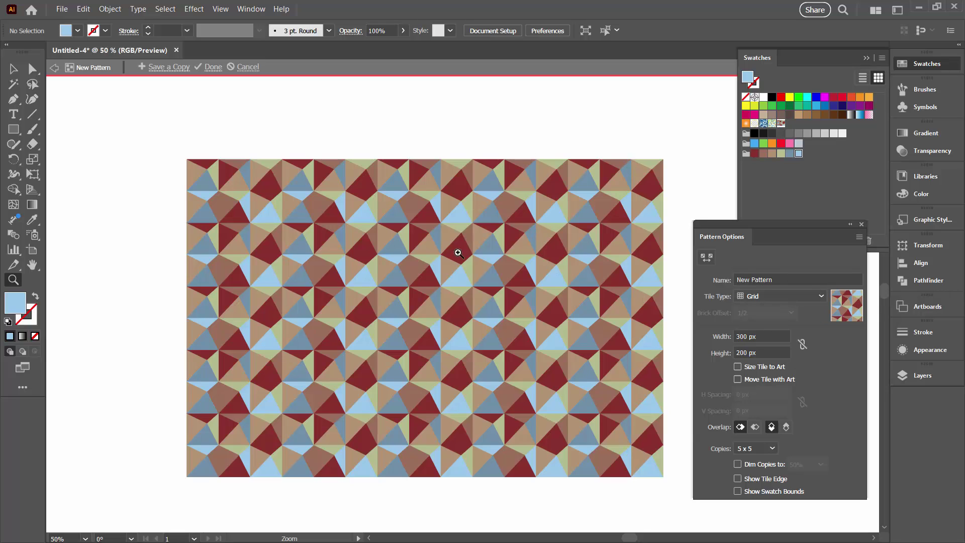
click(764, 295)
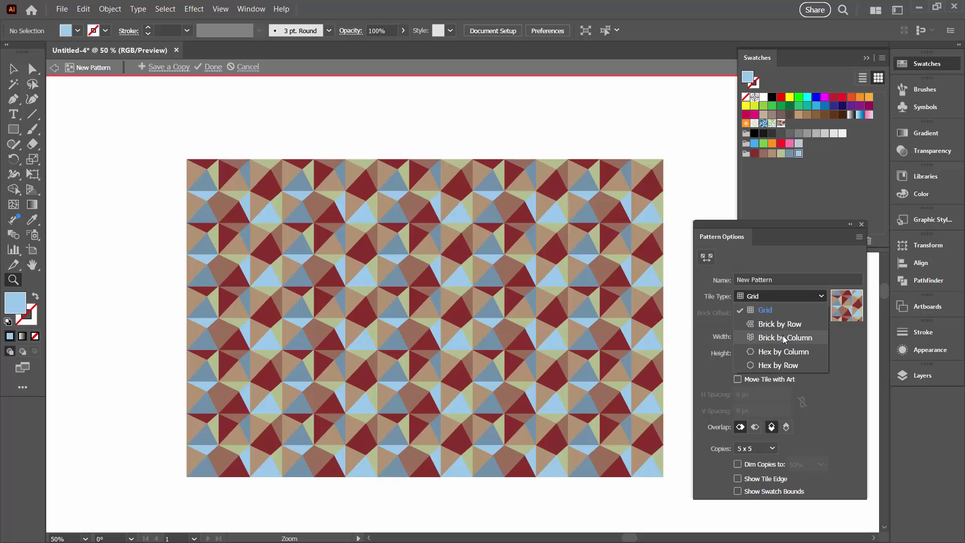
click(772, 323)
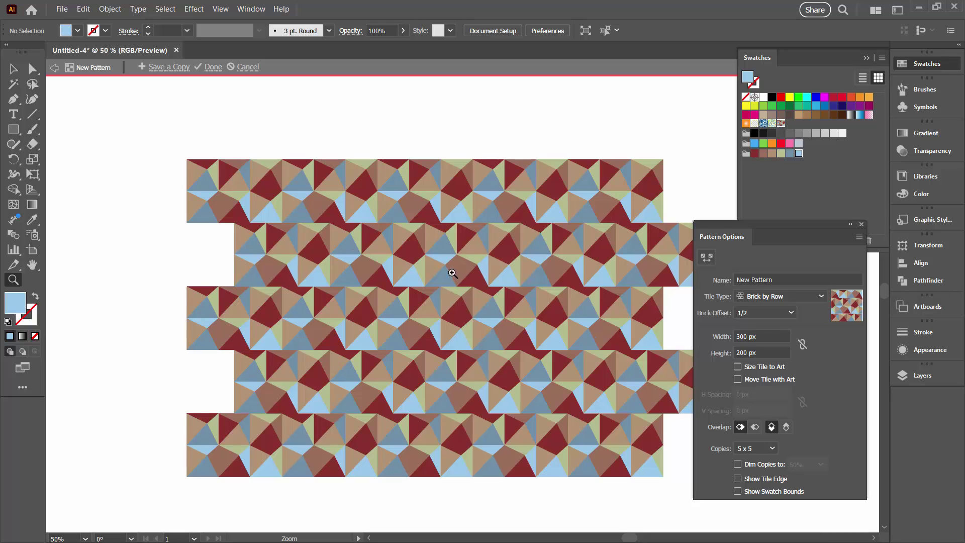
click(770, 312)
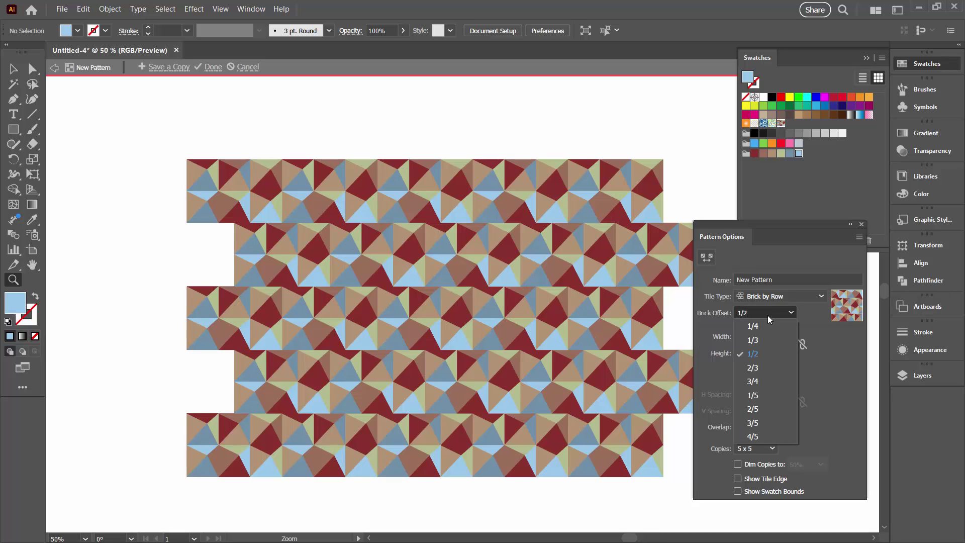
click(753, 340)
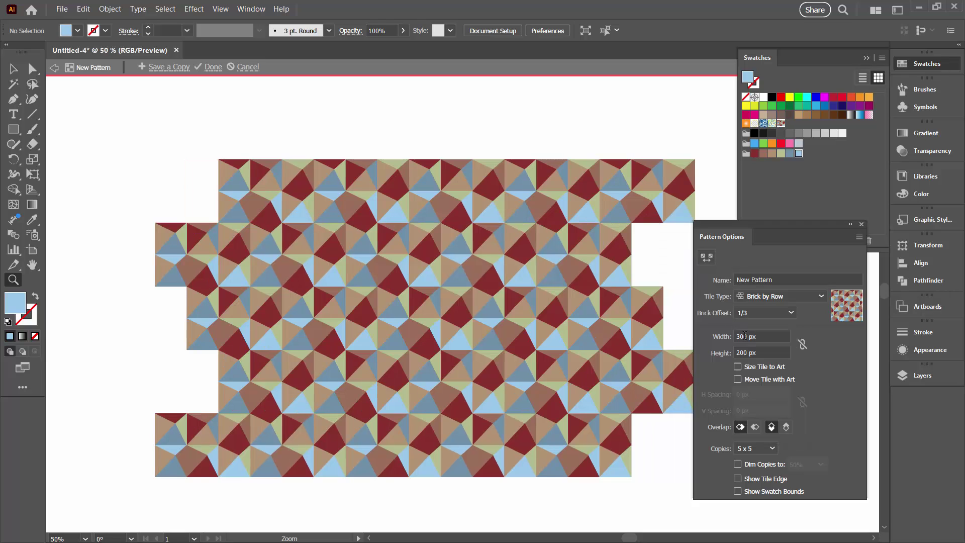
- Try a 2/3 brick offset for the pattern and return it to 1/3
click(752, 312)
click(760, 369)
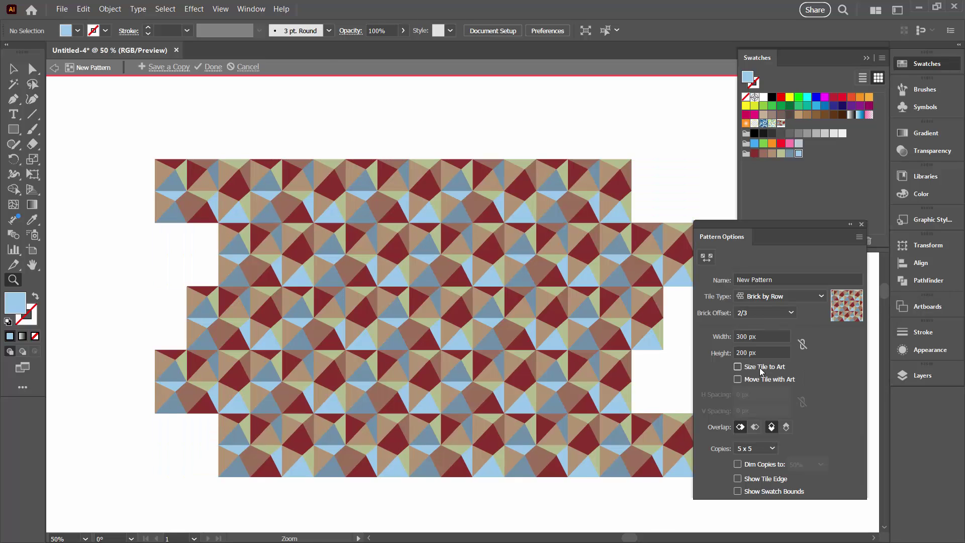
click(765, 314)
click(752, 337)
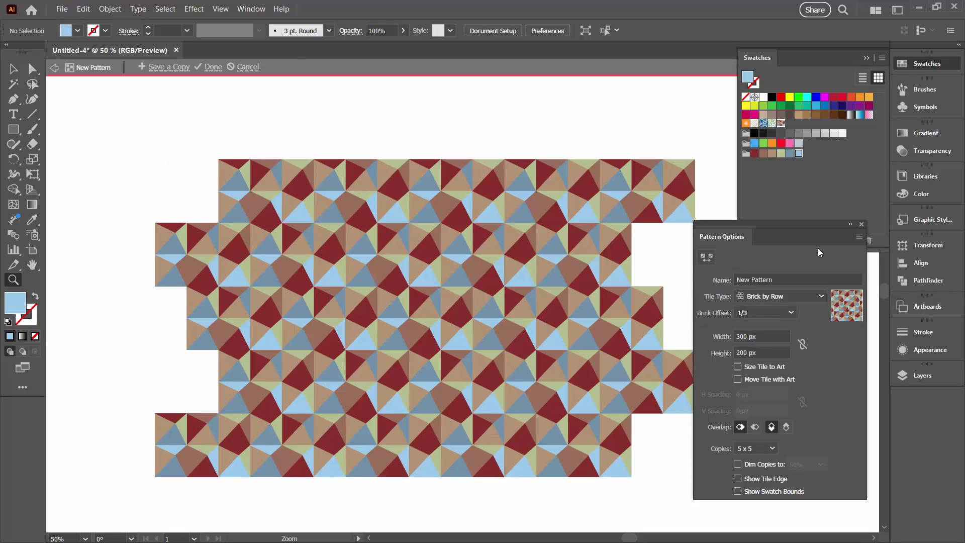
- Finish editing the pattern, saving it to its swatch, and show the artboards again
click(861, 224)
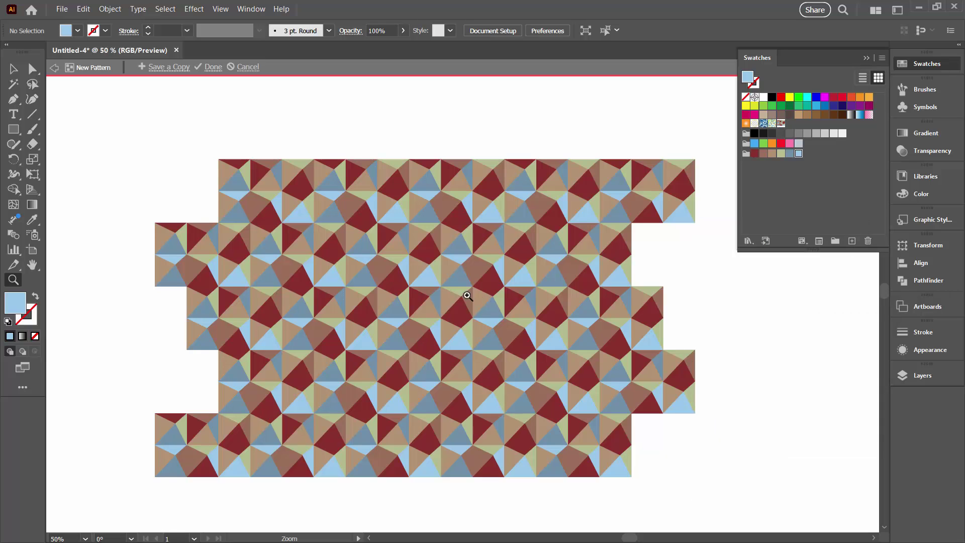
click(213, 66)
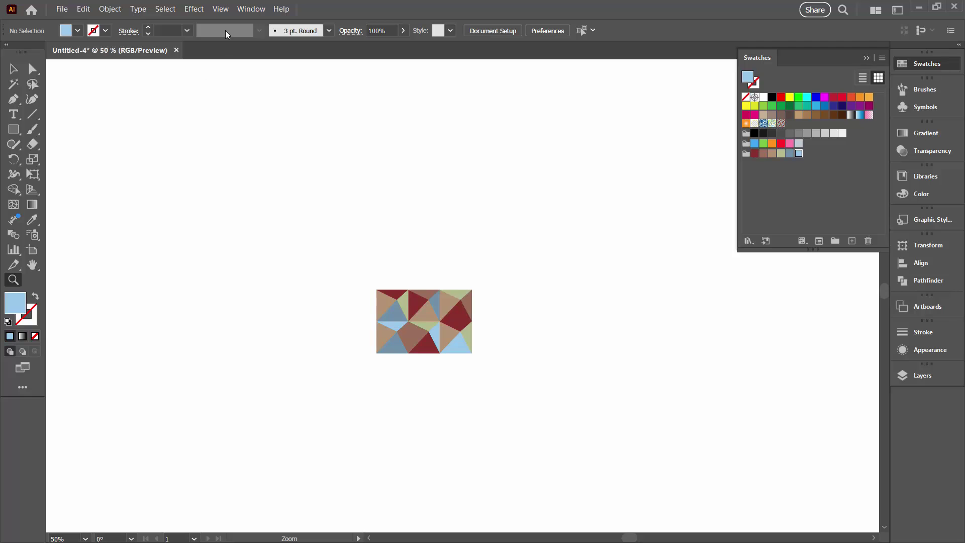
click(219, 9)
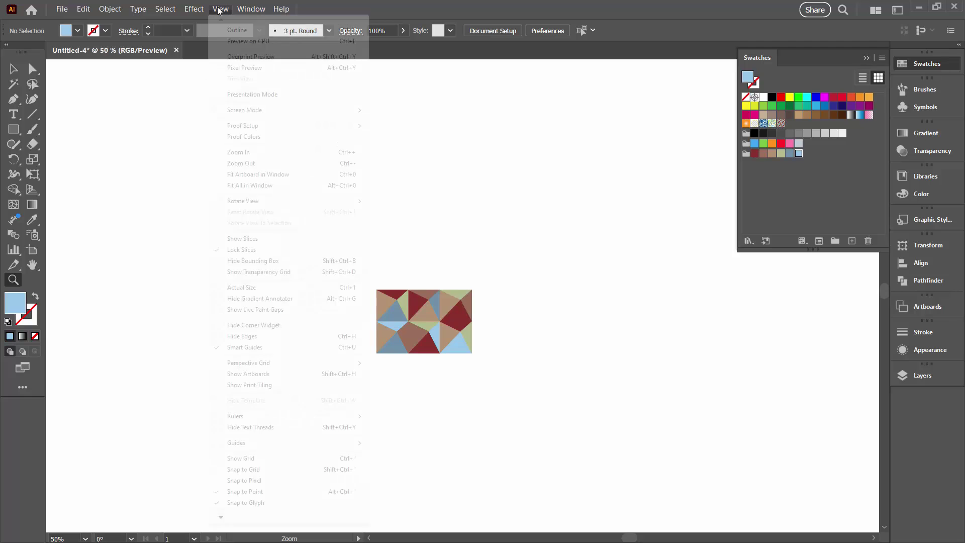
click(261, 375)
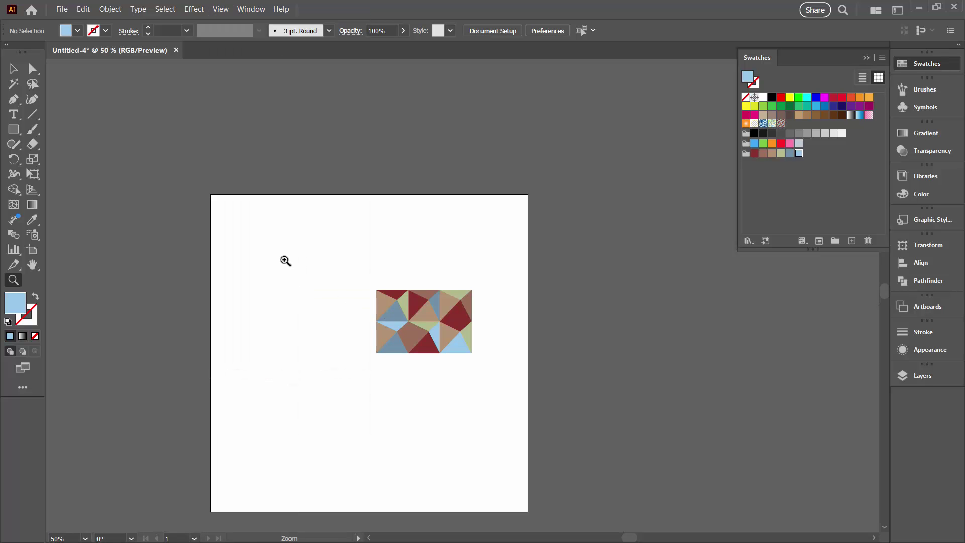
- Move all the original triangle tiles off the artboard, just past its right edge
click(14, 68)
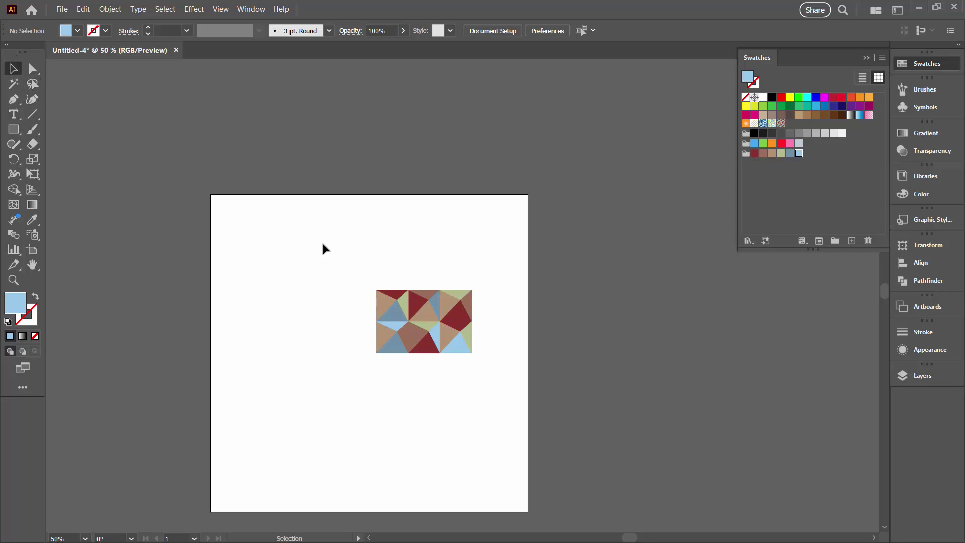
drag(322, 244, 598, 349)
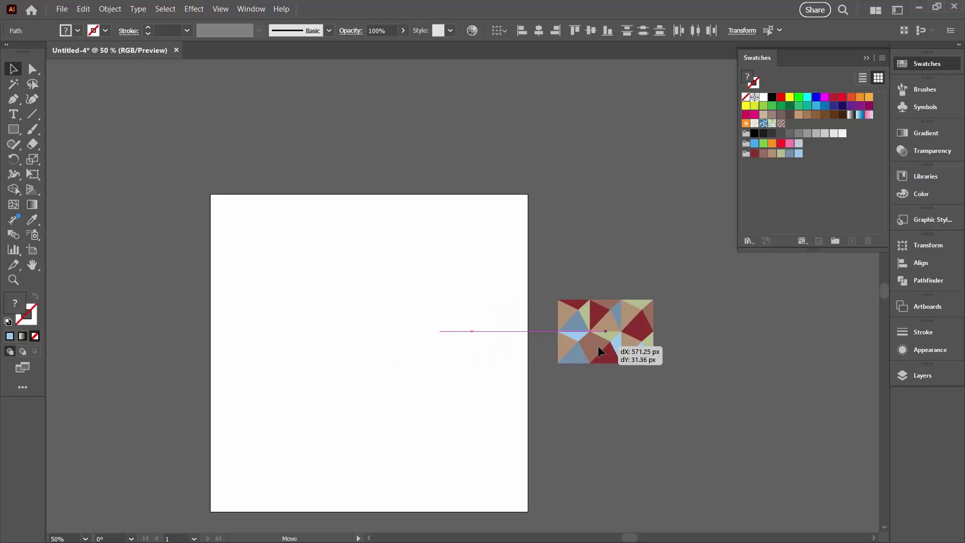
- Create a rectangle 1000 px wide and 1000 px high on the artboard
click(13, 129)
click(239, 245)
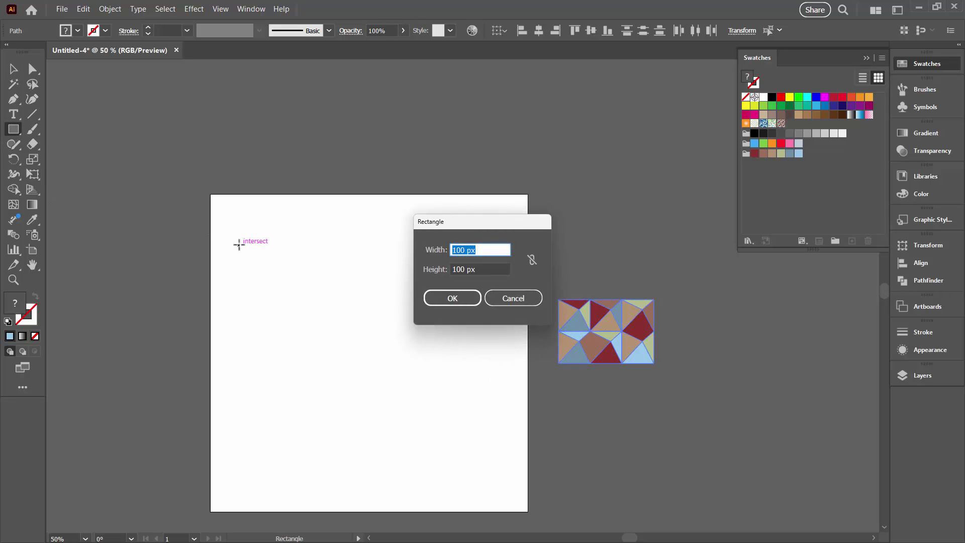
text(1)
key(Tab)
text(1)
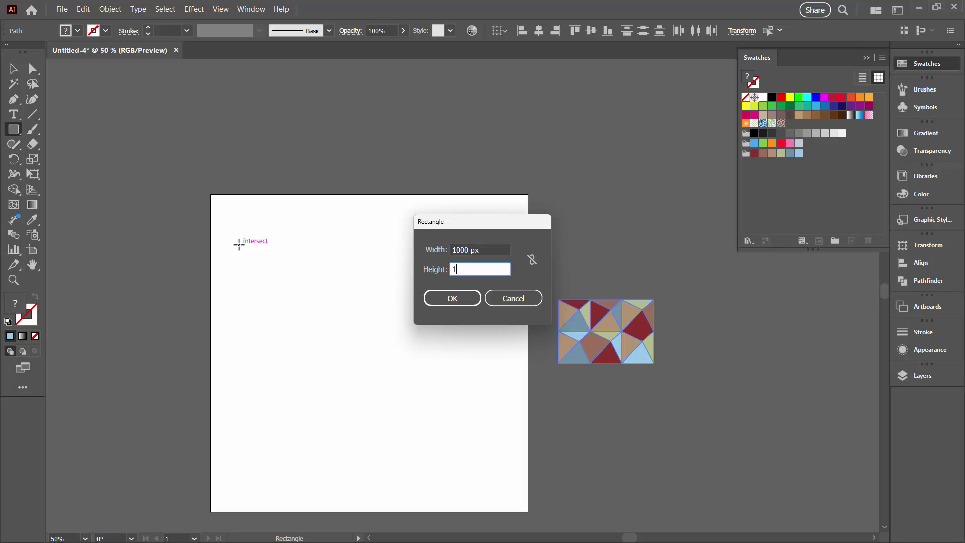
key(Return)
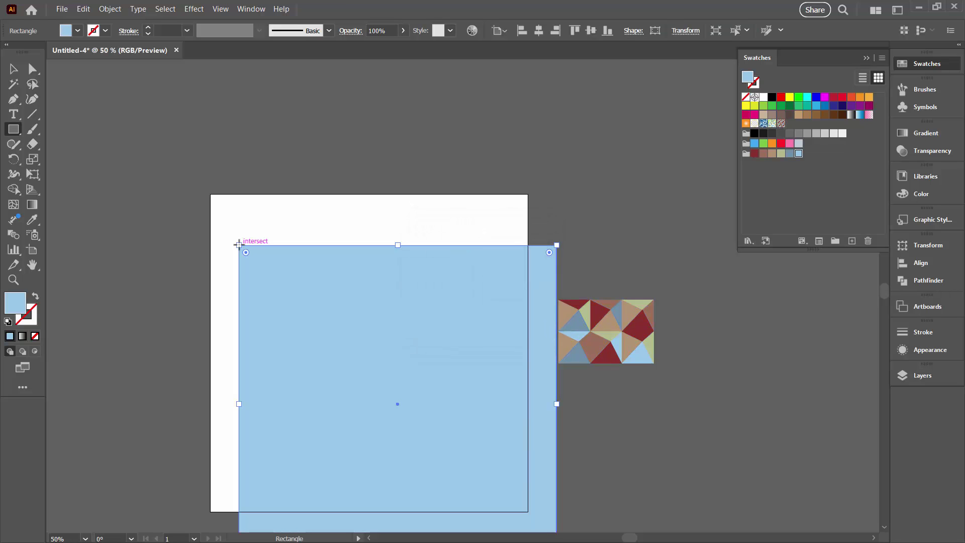
- Center the square horizontally and vertically on the artboard and fill it with the new triangle pattern swatch
click(545, 30)
click(591, 31)
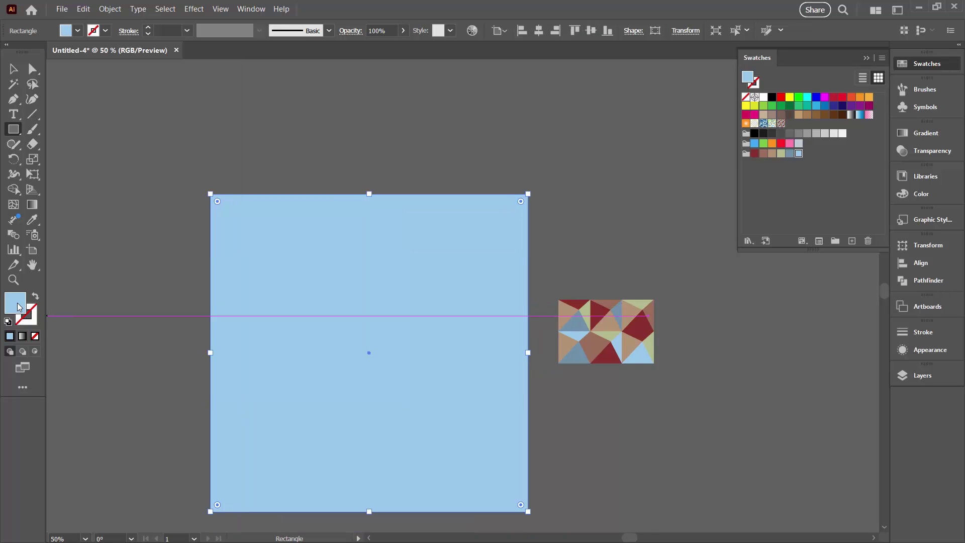
click(781, 123)
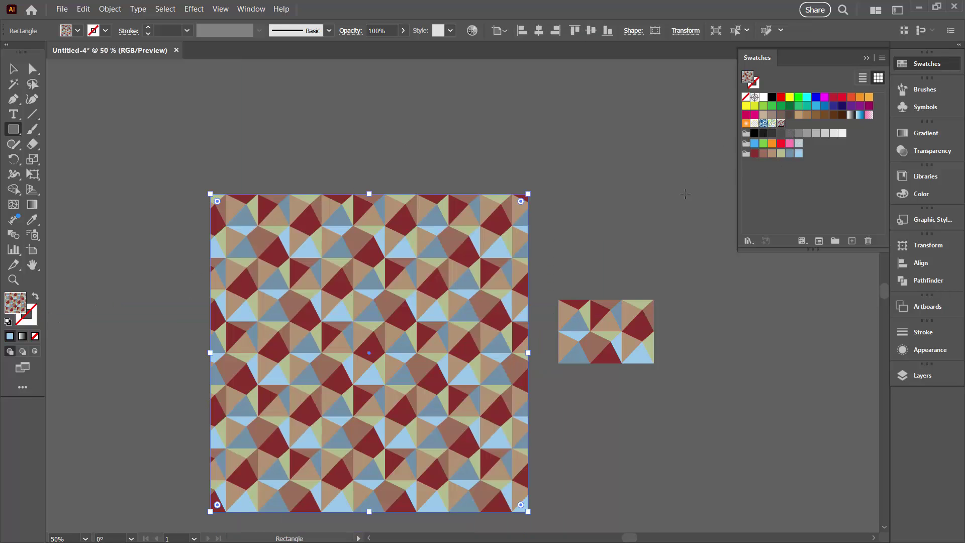
- Open the recolor options for the patterned square and switch to Generative Recolor, placing the options beside the artwork
key(space)
drag(450, 336, 386, 227)
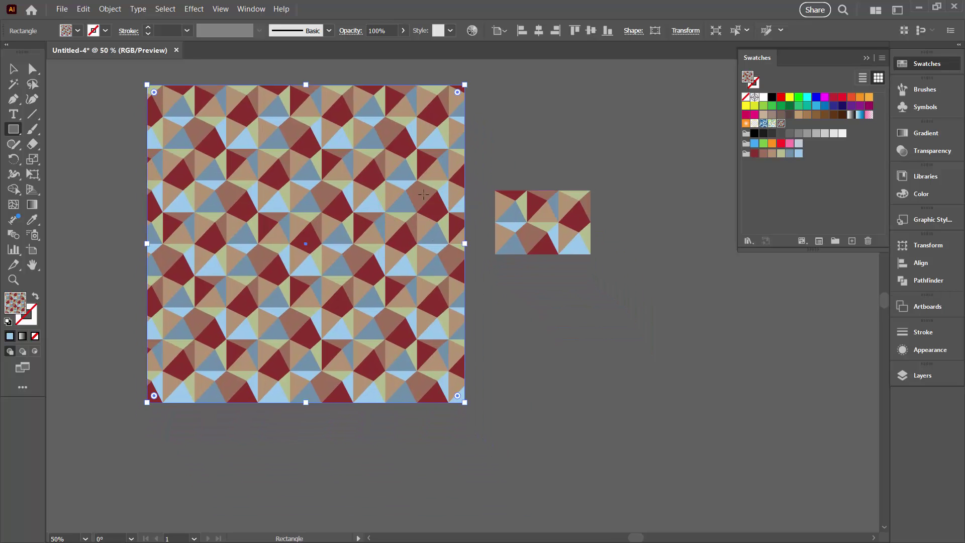
click(472, 31)
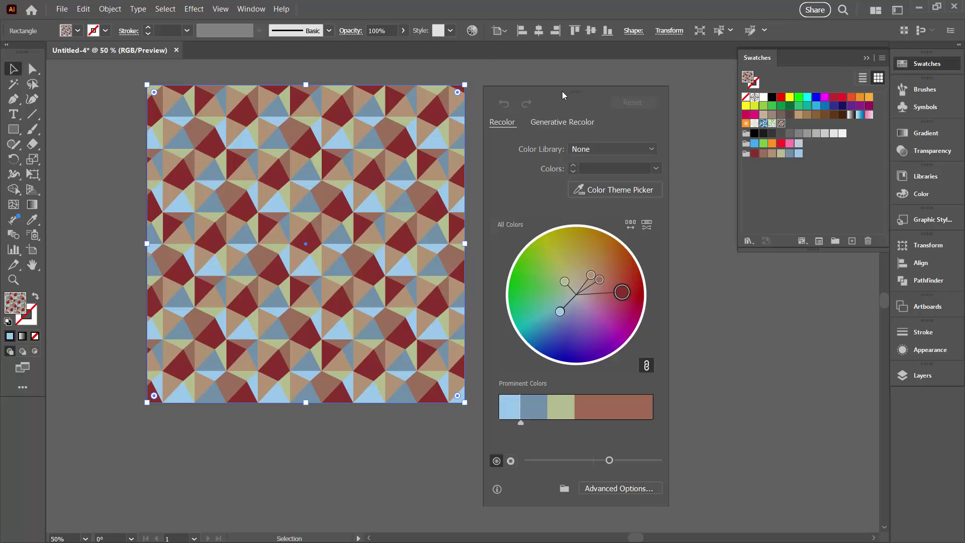
drag(561, 92, 583, 77)
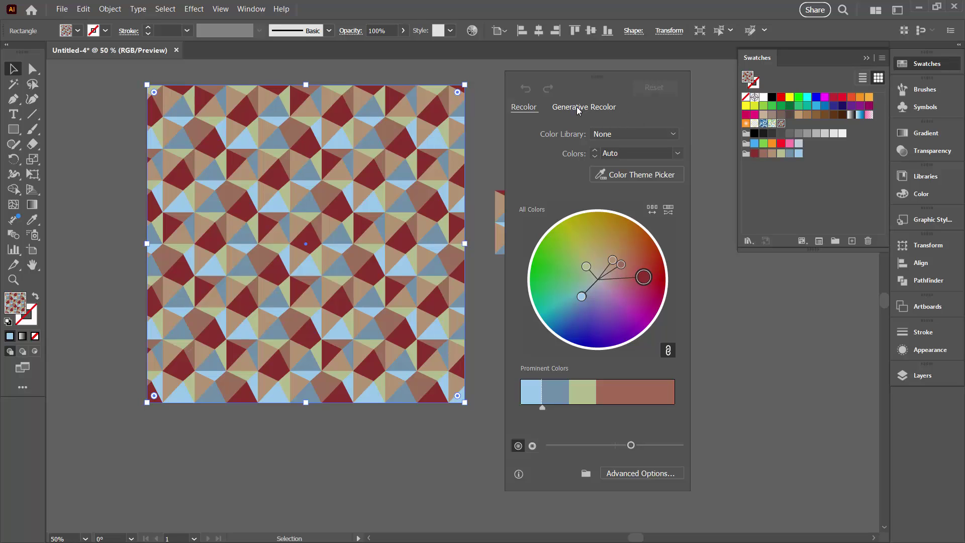
click(578, 110)
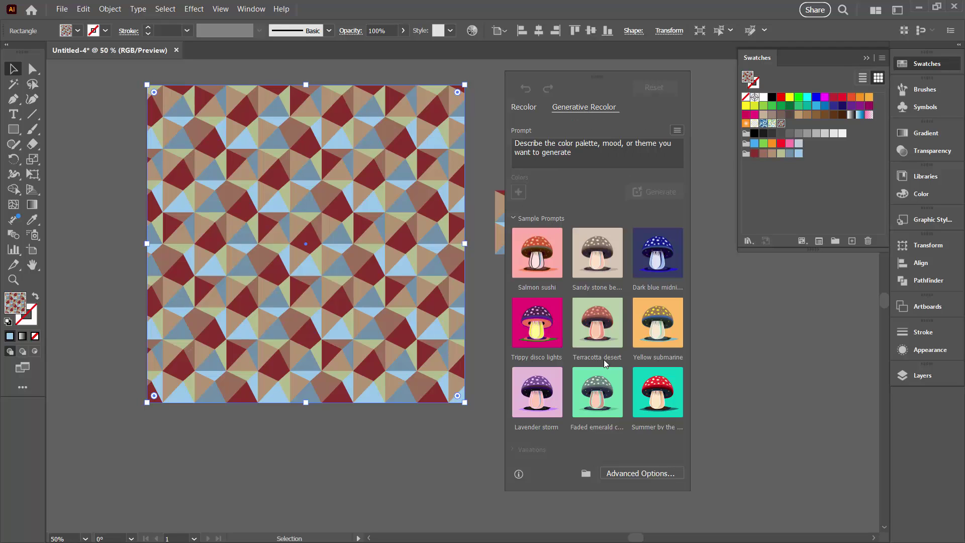
- Generate recolor variations from the prompt "fresh summer fruit" and try each of the four on the square
click(577, 155)
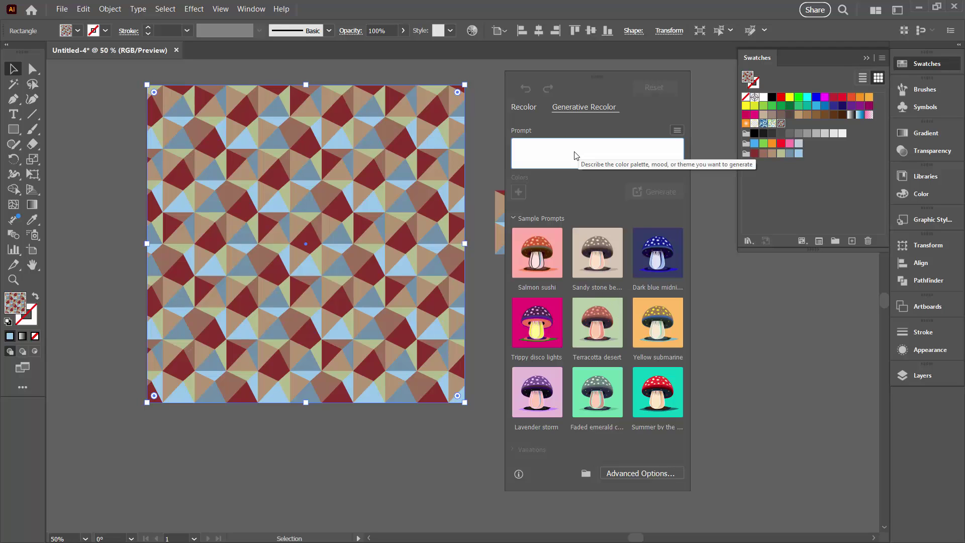
text(fresh summer fruit)
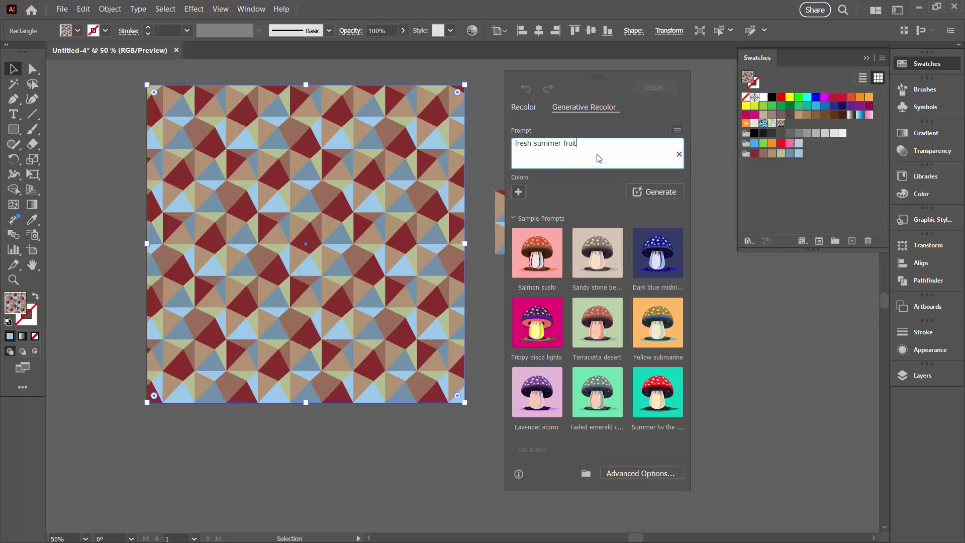
key(Return)
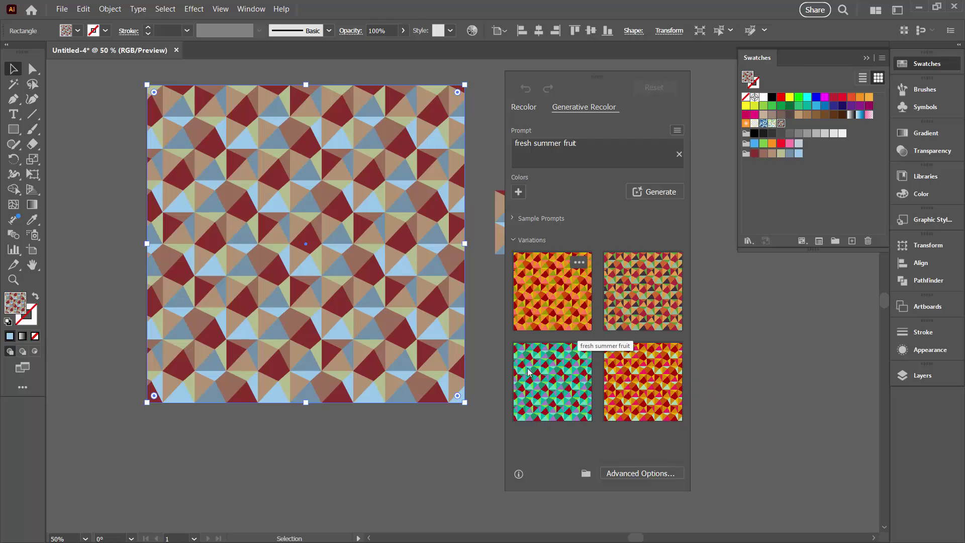
click(544, 306)
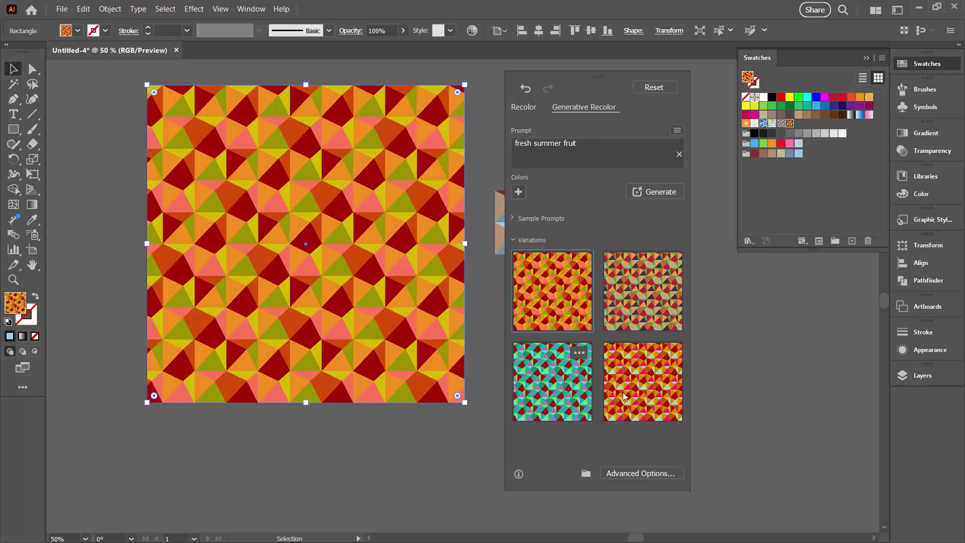
click(651, 397)
click(576, 398)
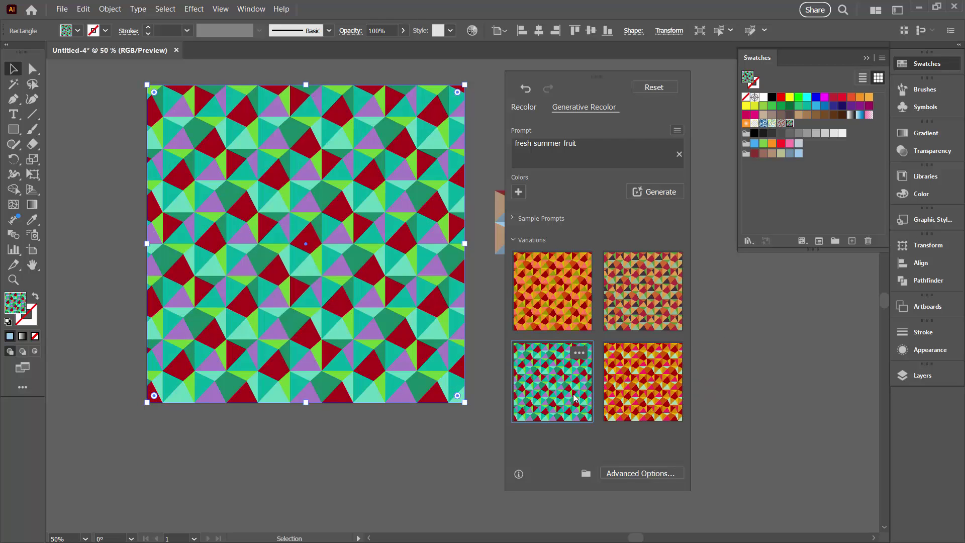
click(650, 306)
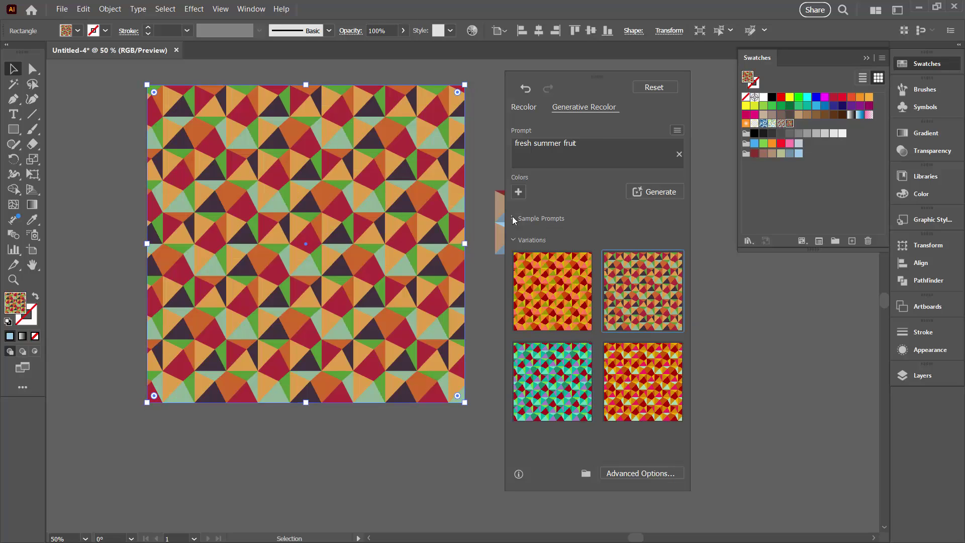
- Generate variations from the Trippy disco lights sample prompt, compare three of them, and apply the pink and purple one to the square
click(531, 220)
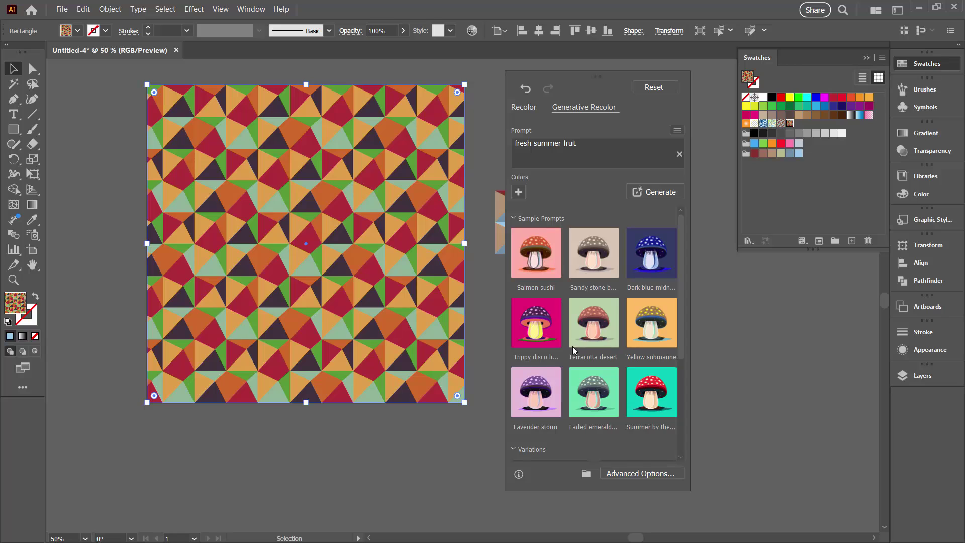
click(526, 334)
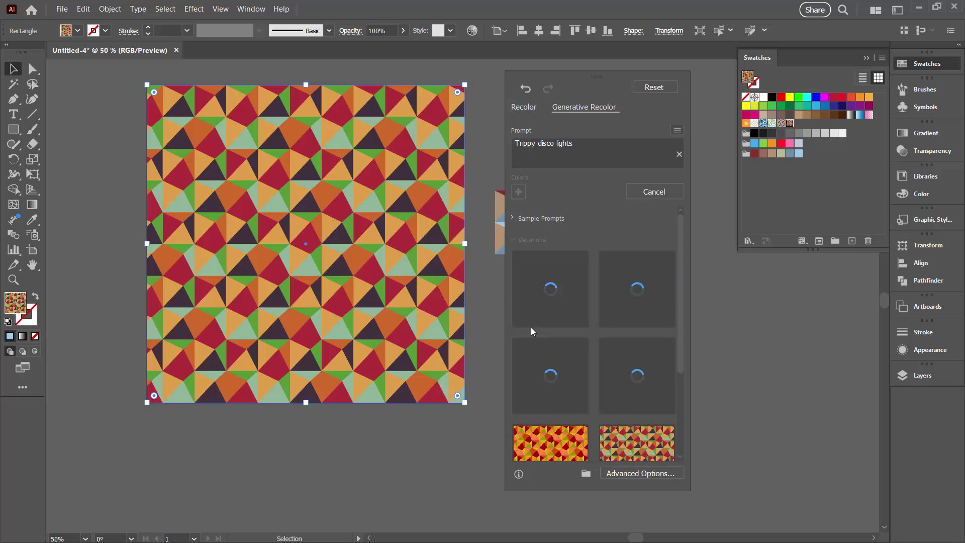
click(631, 369)
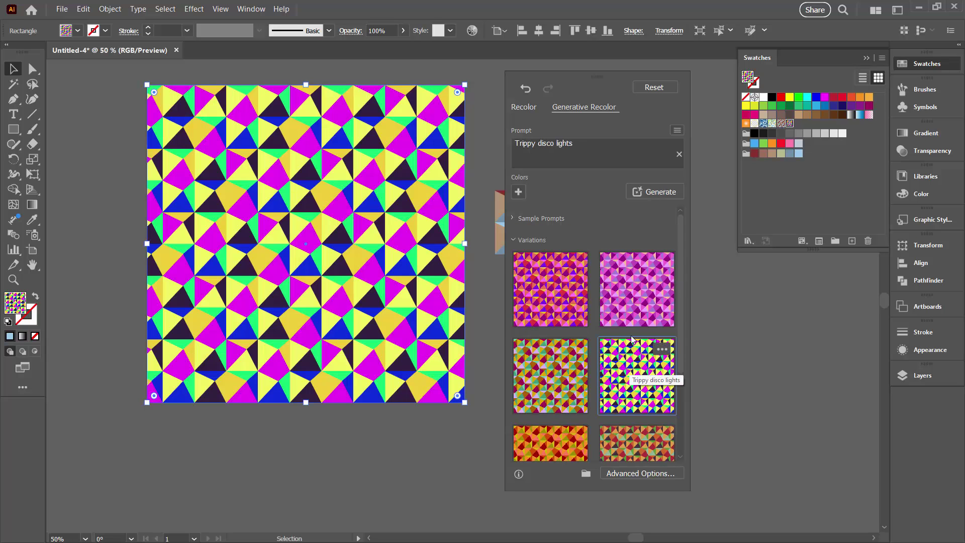
click(636, 296)
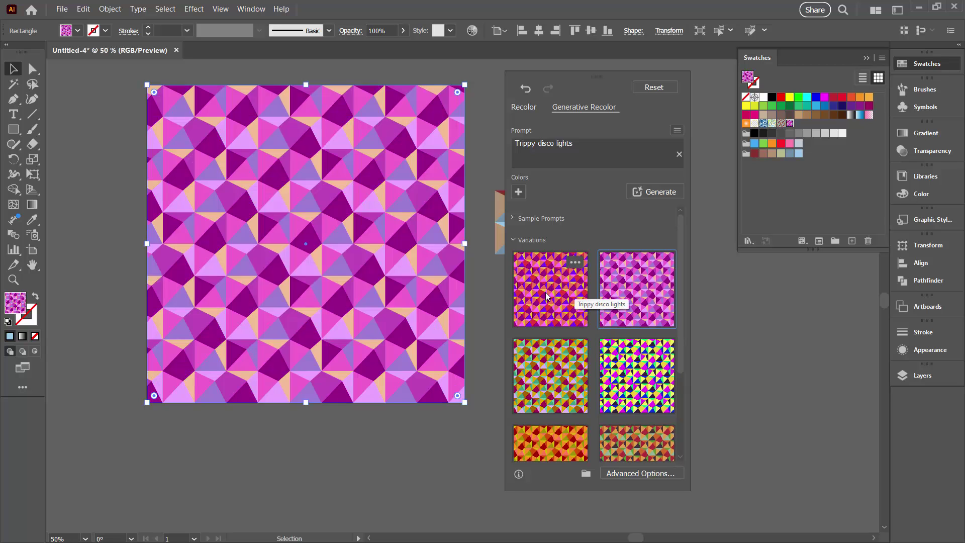
click(546, 295)
click(628, 291)
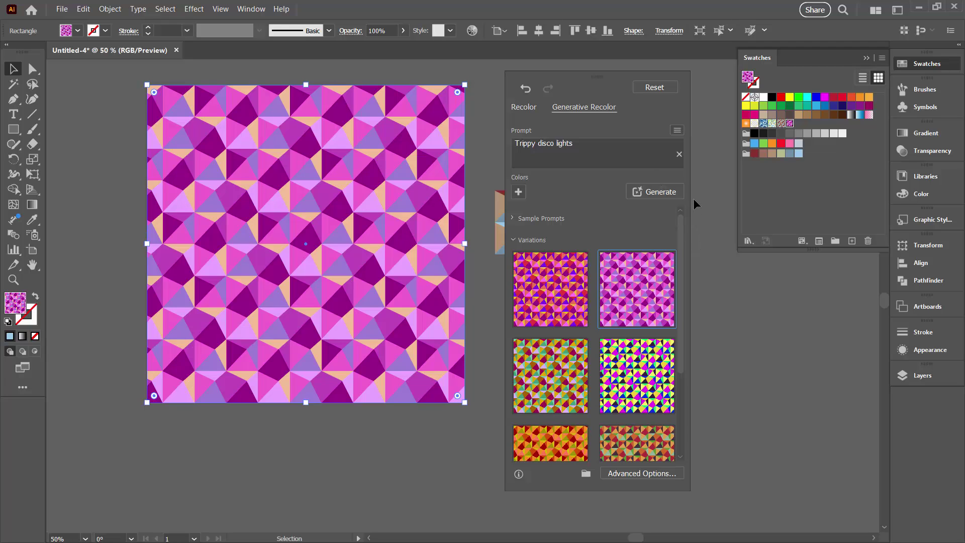
click(720, 210)
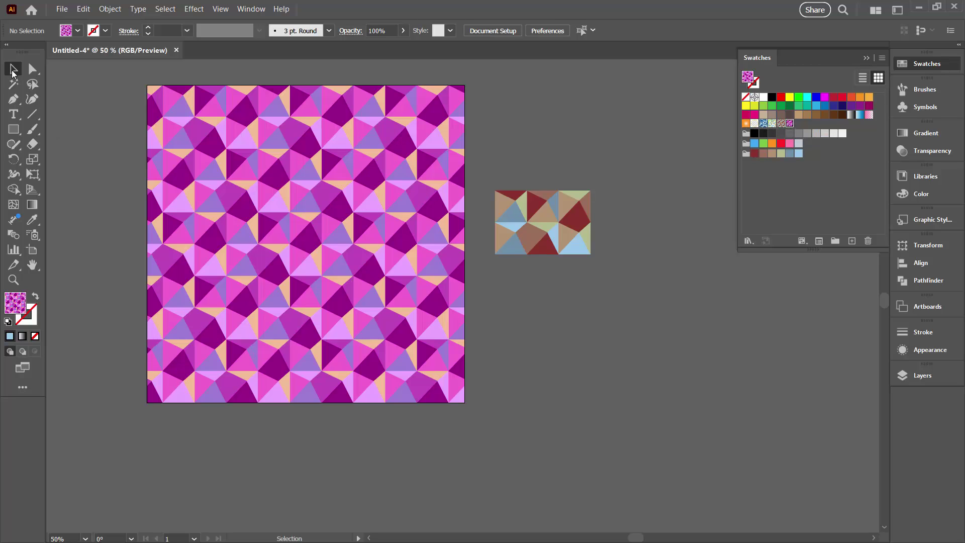
- Select the square again and compare the original pattern swatch with the pink and purple recolored swatch on it
click(290, 229)
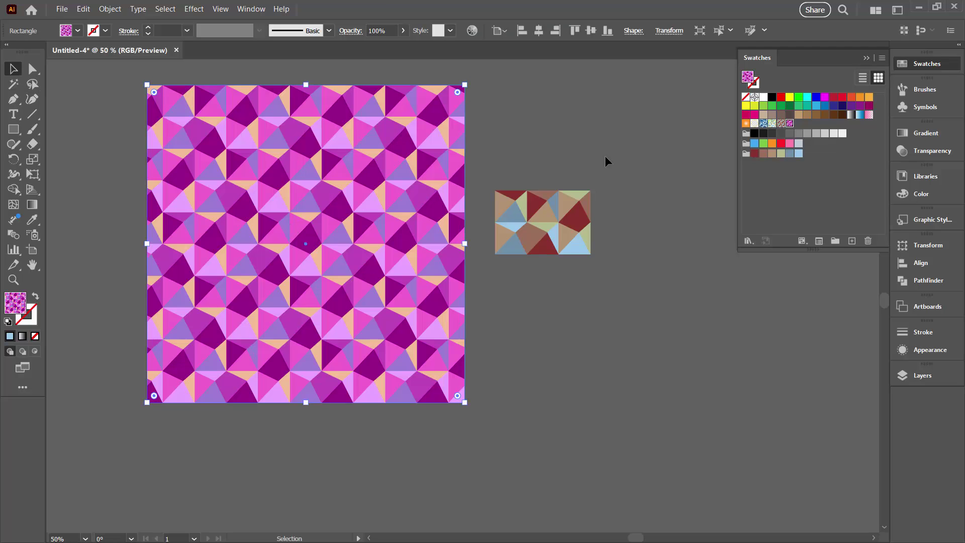
click(781, 124)
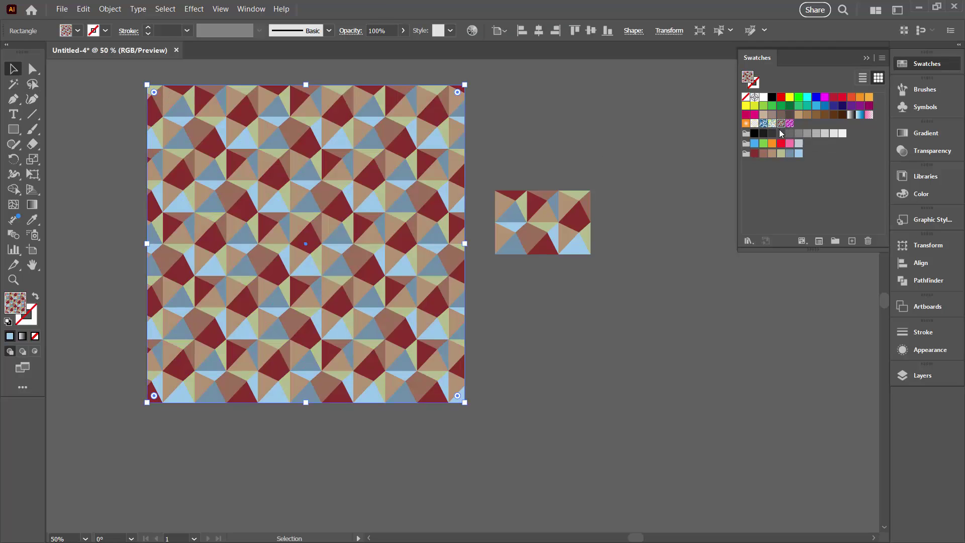
click(789, 125)
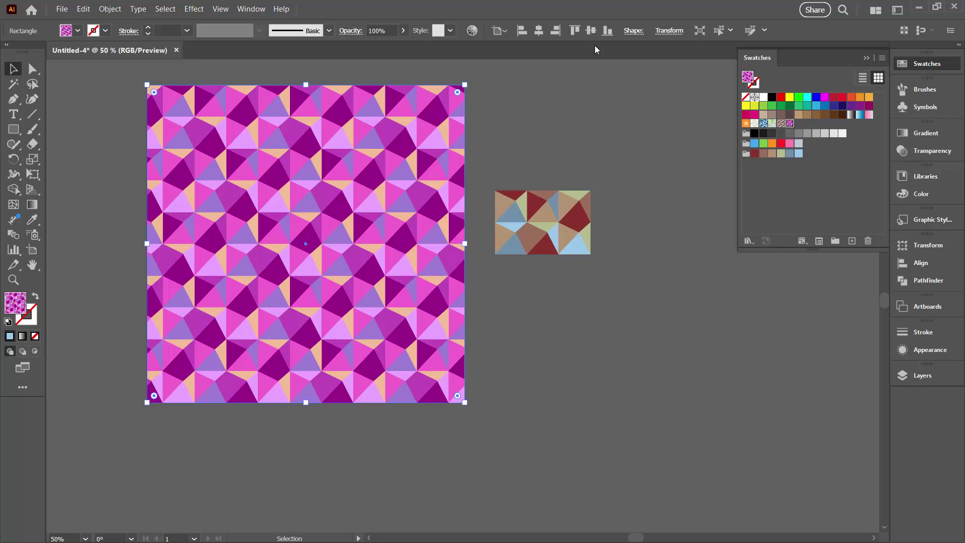
- Randomly change the color order of the square's pattern three times in the advanced Recolor Artwork options and apply the result
click(473, 32)
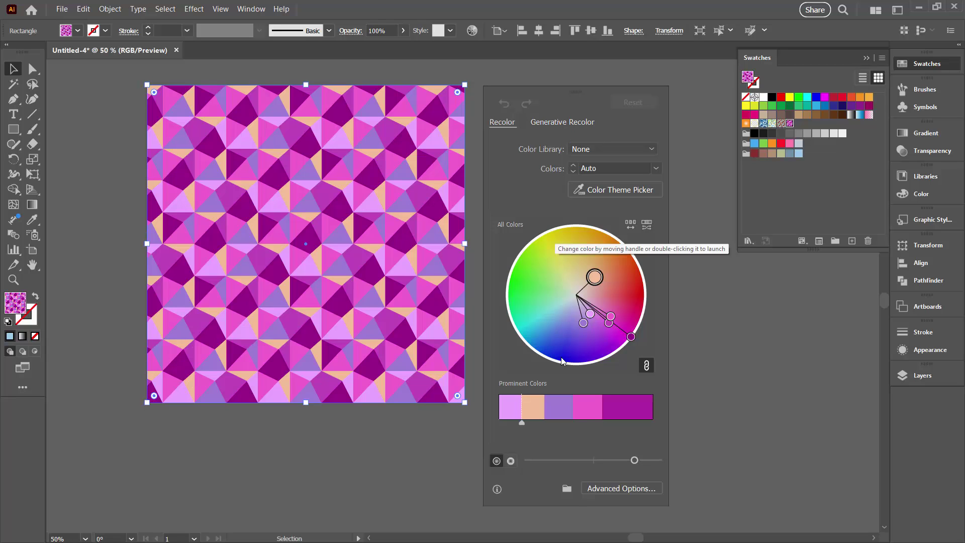
click(607, 488)
drag(930, 112, 569, 63)
click(676, 300)
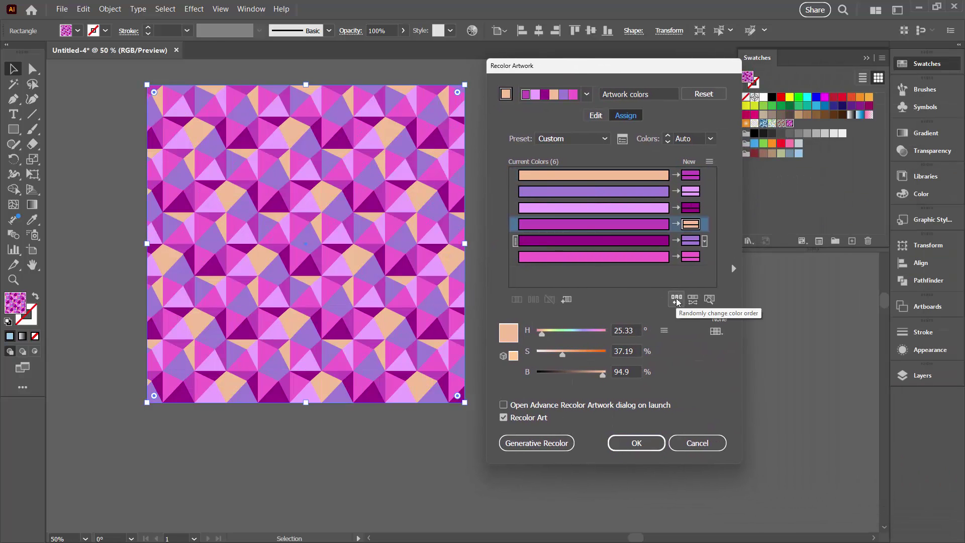
click(677, 300)
click(677, 299)
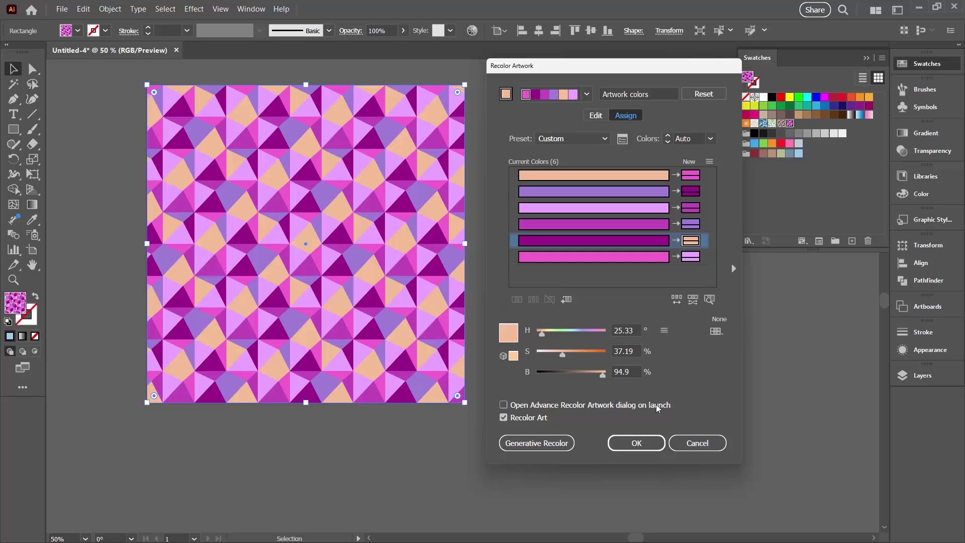
click(636, 443)
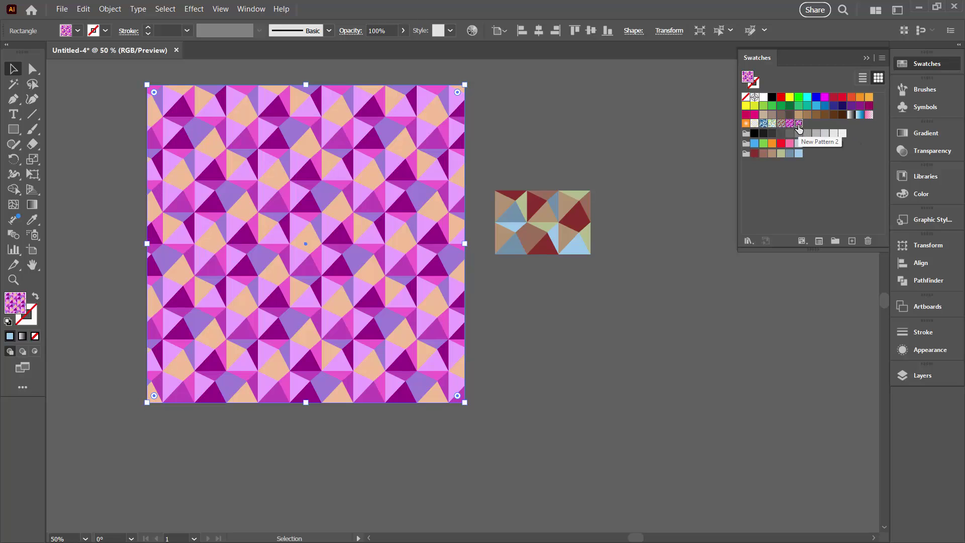
- In the advanced recolor color wheel, rotate the linked harmony colors so the peach base becomes pink and the purples turn blue
click(471, 31)
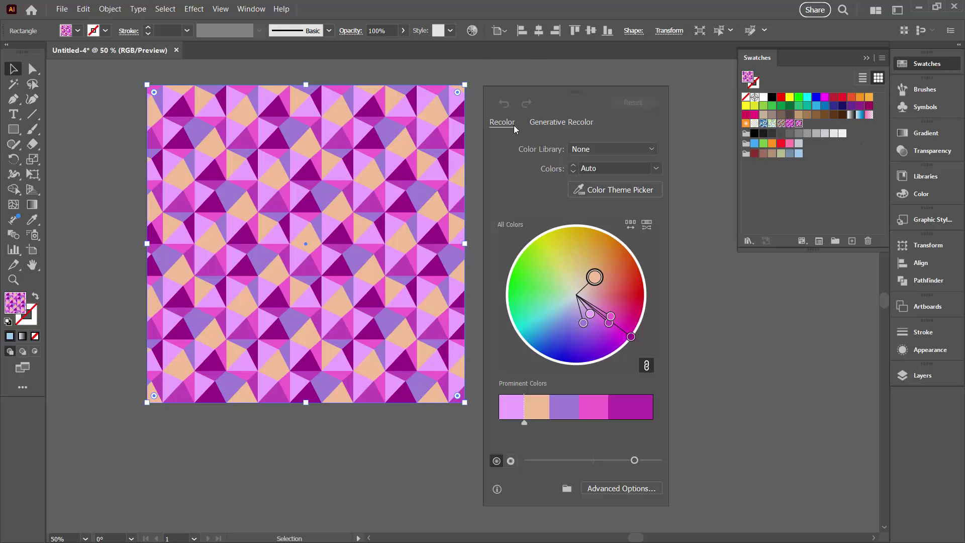
click(606, 488)
drag(716, 67, 547, 75)
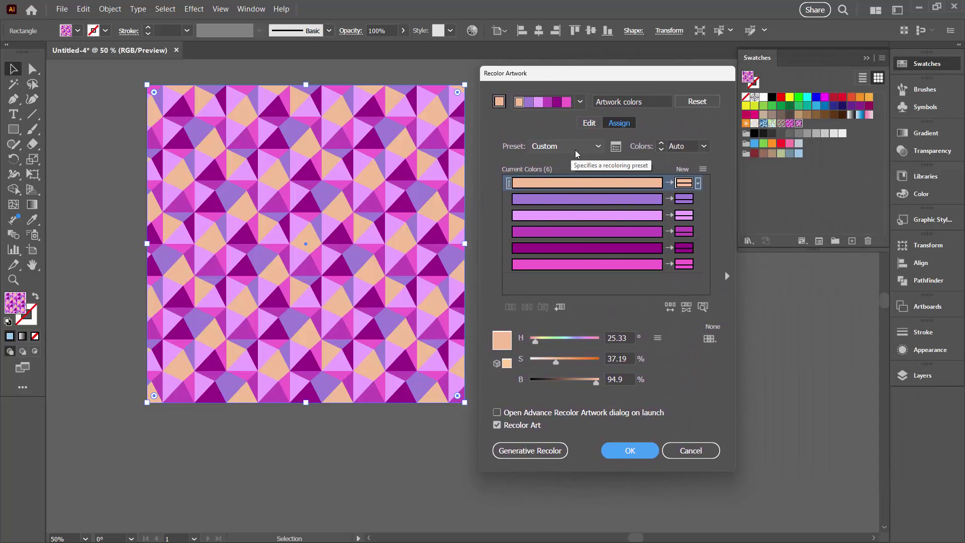
click(588, 125)
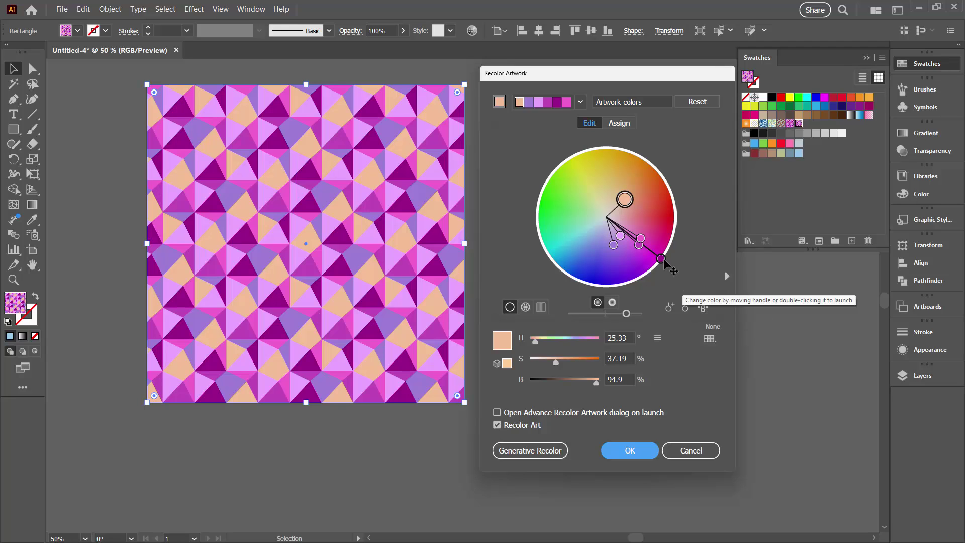
drag(625, 199, 637, 242)
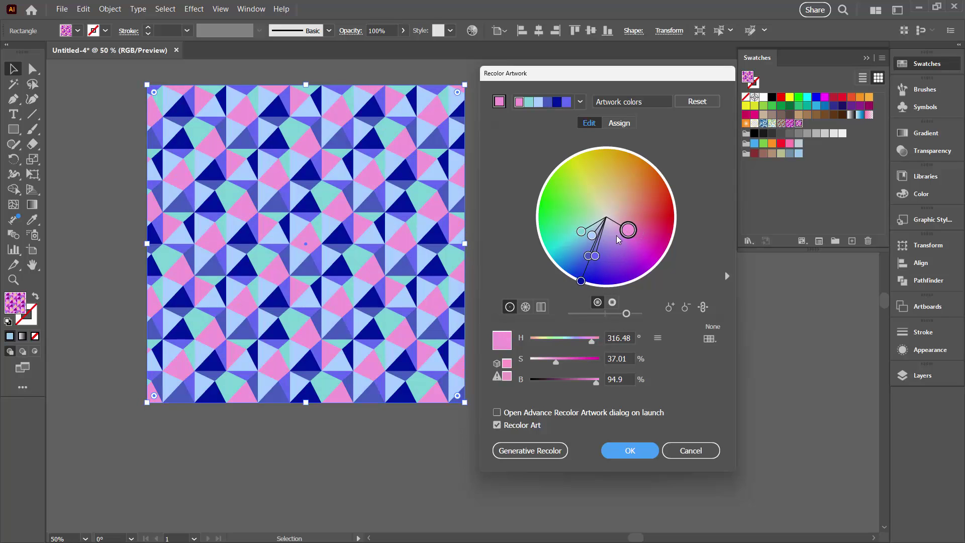
- Unlink the harmony colors, shift only the pink to light violet at hue about 249°, and apply the recoloring
click(702, 308)
drag(628, 229, 606, 240)
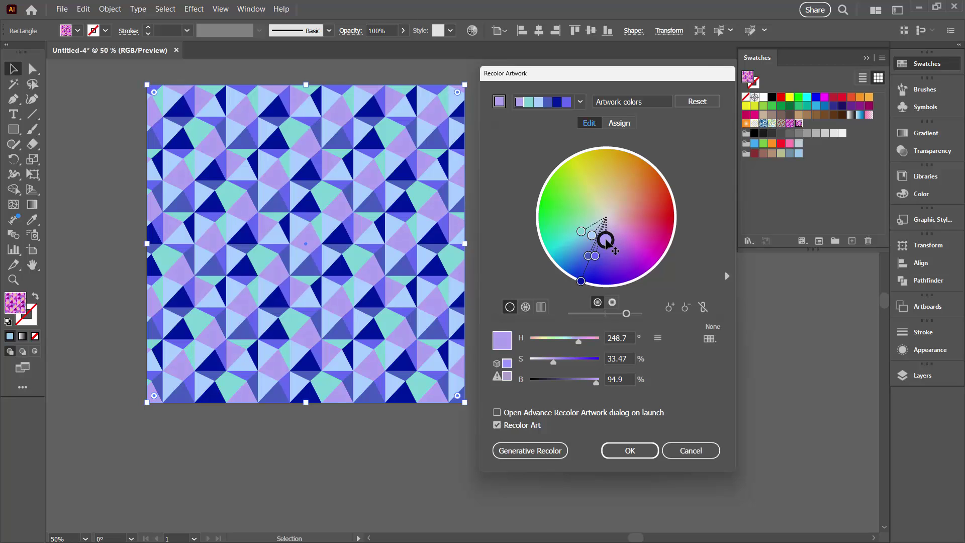
click(637, 448)
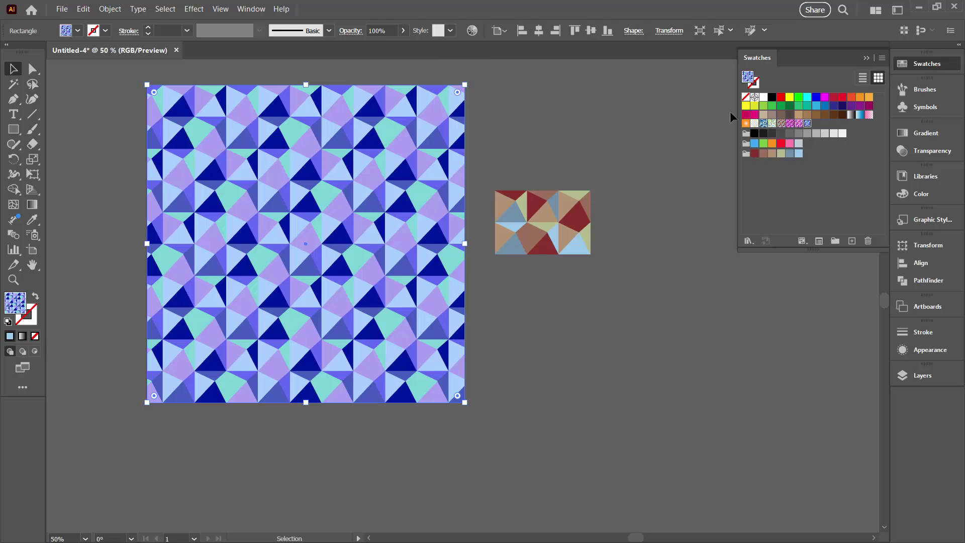
- Compare the original and three recolored pattern swatches on the square, leave the blue one applied, and deselect the square
click(781, 124)
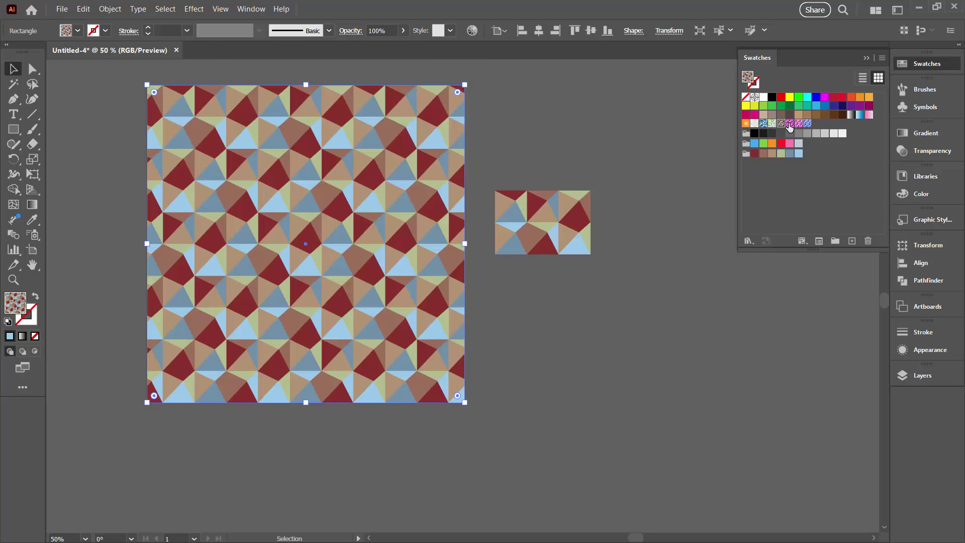
click(790, 124)
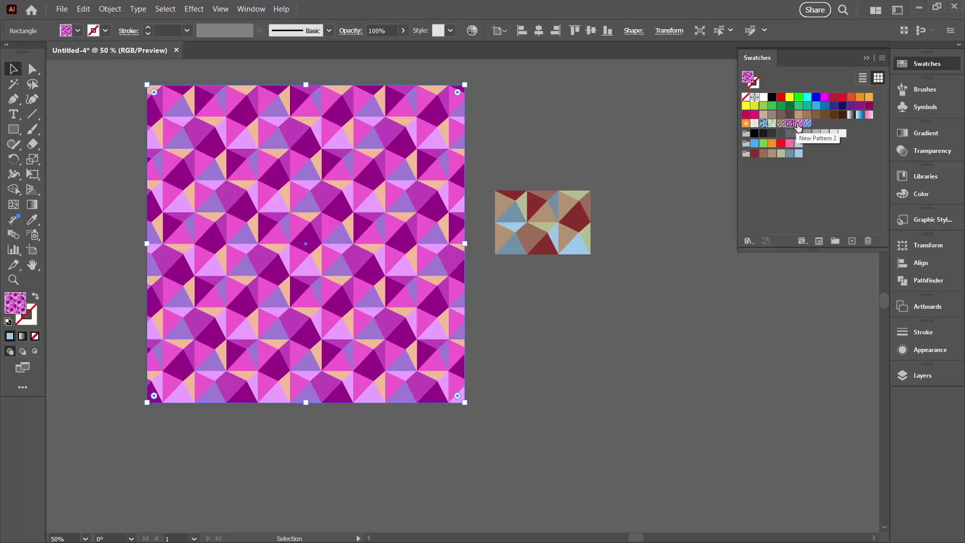
click(799, 124)
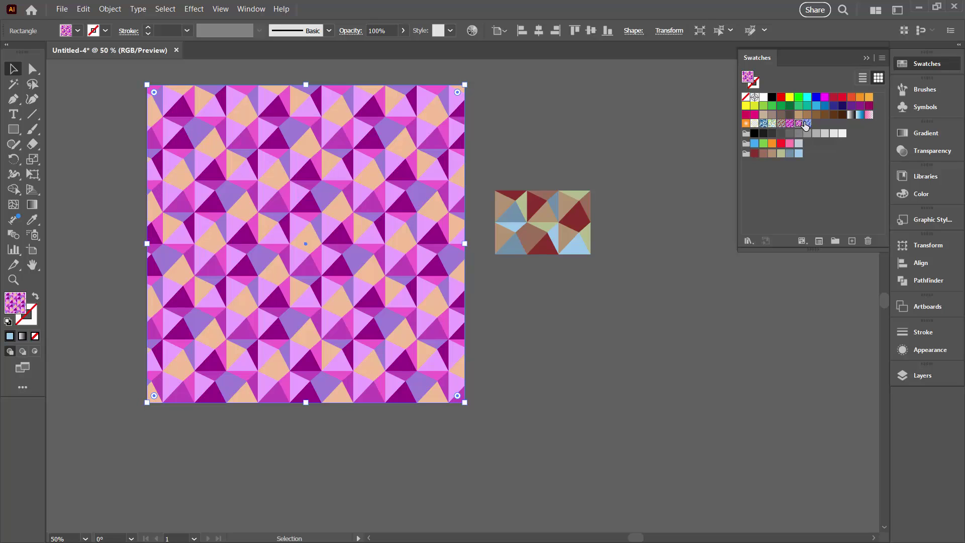
click(807, 124)
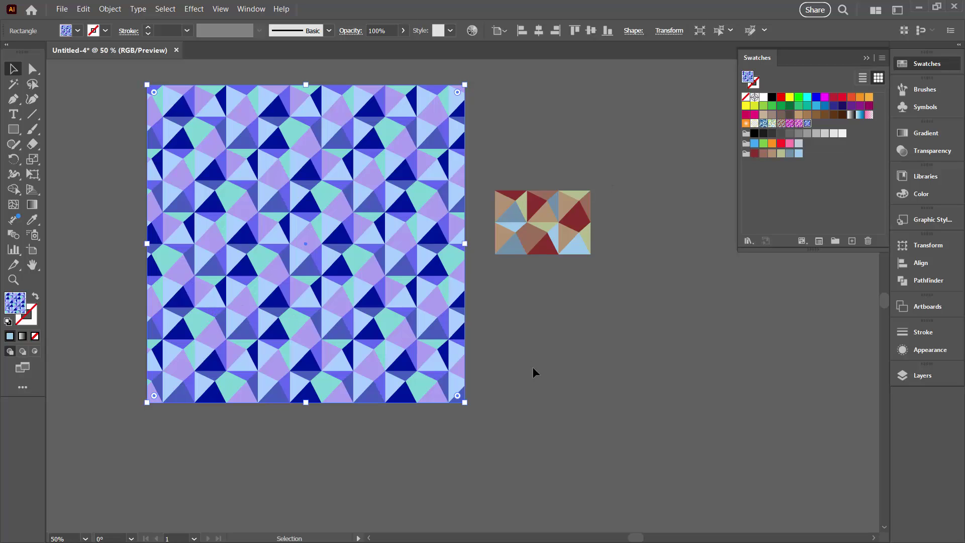
click(613, 323)
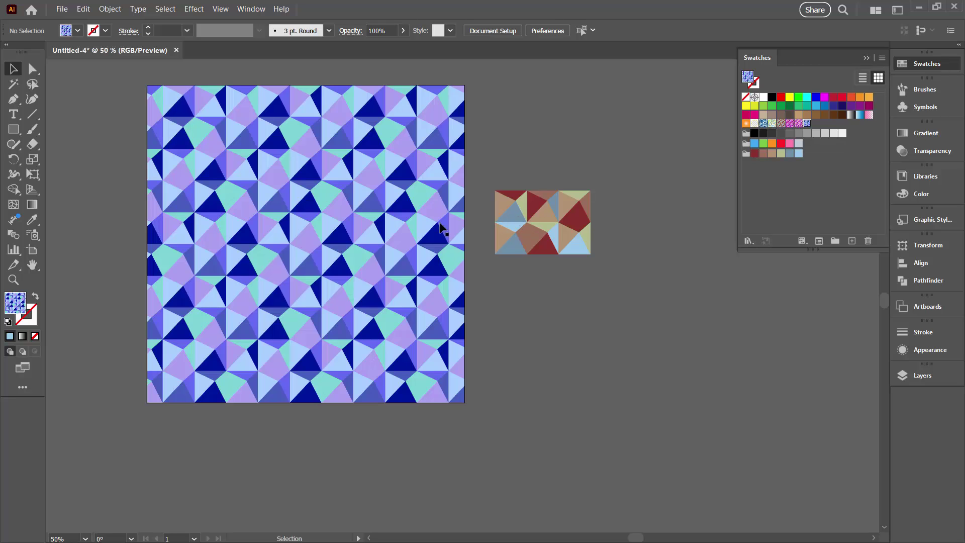
- Reshape the triangles in the tile group's upper-left tile by moving their shared inner point down and to the left
click(13, 279)
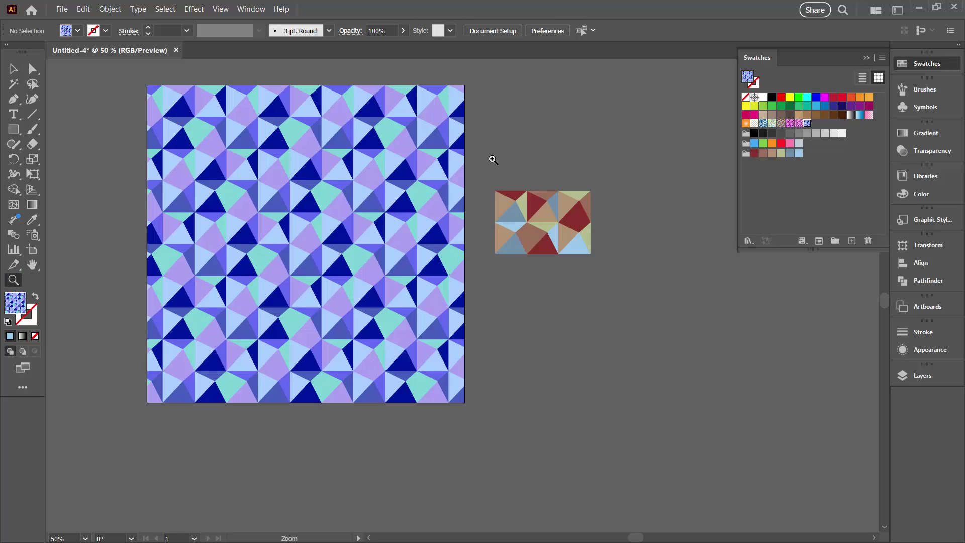
mouse_move(498, 181)
mouse_down()
mouse_move(585, 256)
mouse_move(618, 261)
mouse_move(501, 192)
mouse_up()
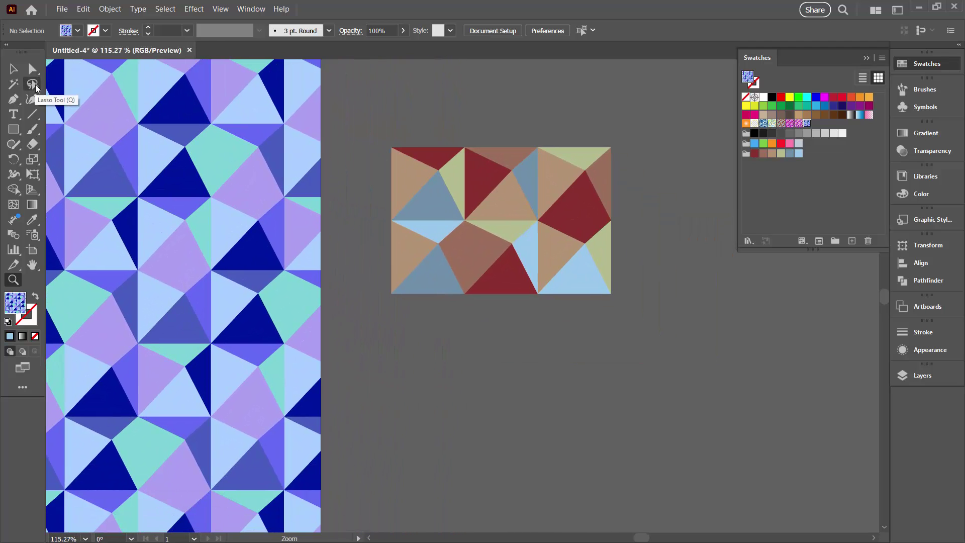
click(32, 84)
mouse_move(444, 157)
mouse_down()
mouse_move(430, 160)
mouse_move(454, 174)
mouse_move(444, 157)
mouse_up()
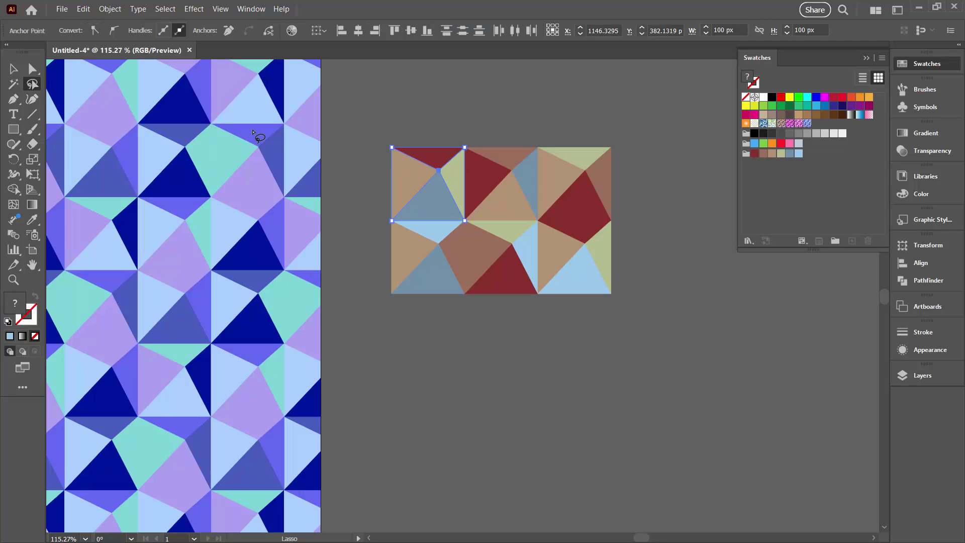
click(32, 68)
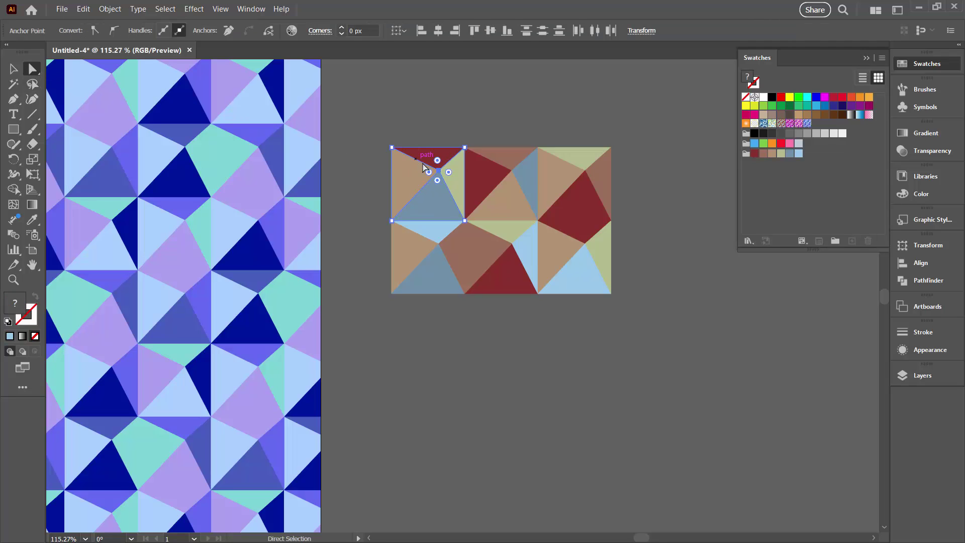
drag(440, 174, 415, 192)
click(437, 129)
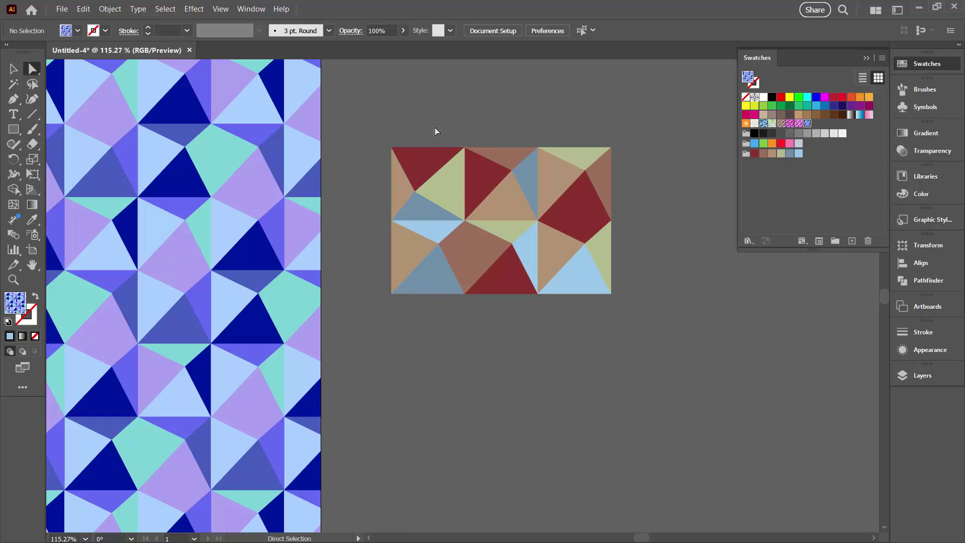
- Move the shared inner point of the lower-middle tile's triangles slightly down and to the left
key(q)
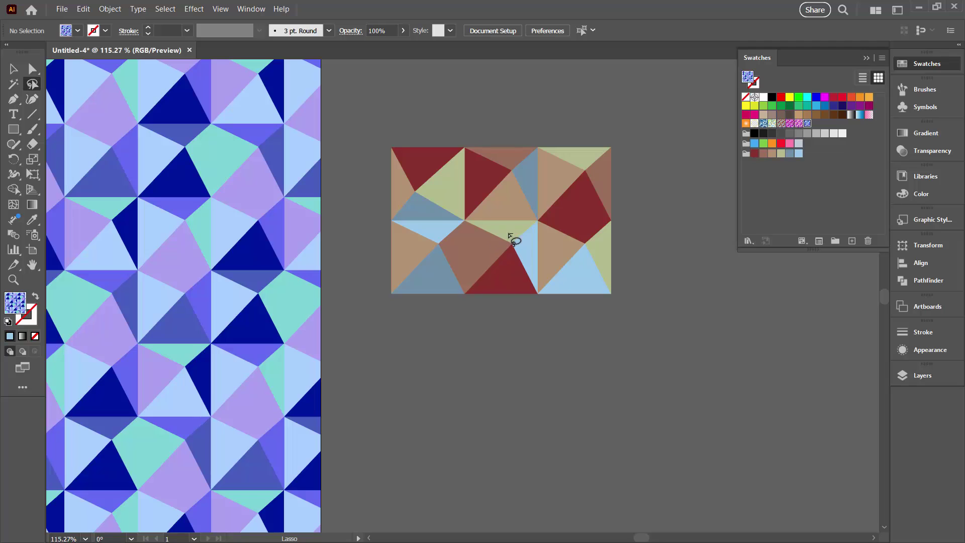
mouse_move(512, 234)
mouse_down()
mouse_move(494, 252)
mouse_move(517, 258)
mouse_move(524, 244)
mouse_move(510, 234)
mouse_move(492, 255)
mouse_up()
key(a)
click(651, 271)
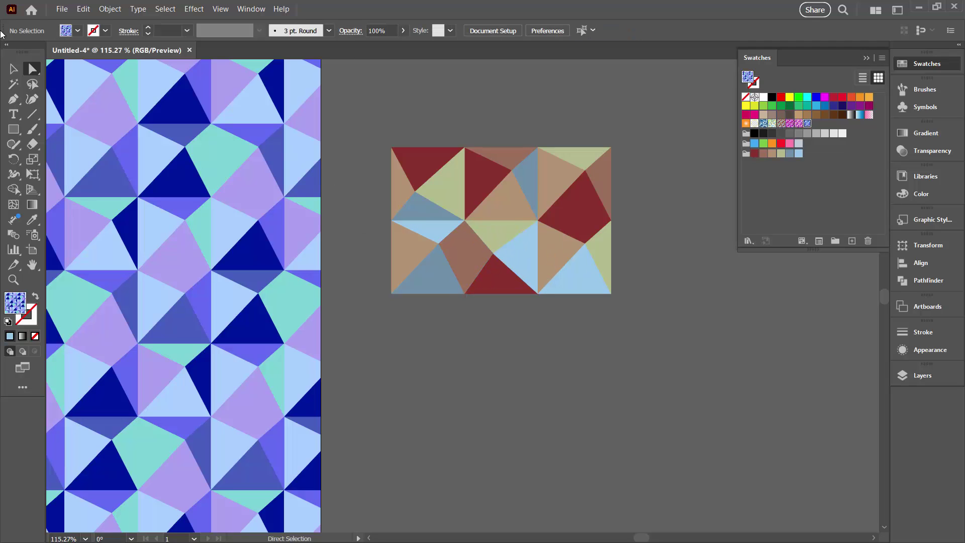
- Move the shared inner point of the lower-right tile, including the large red shape's corner, slightly right and down
click(32, 84)
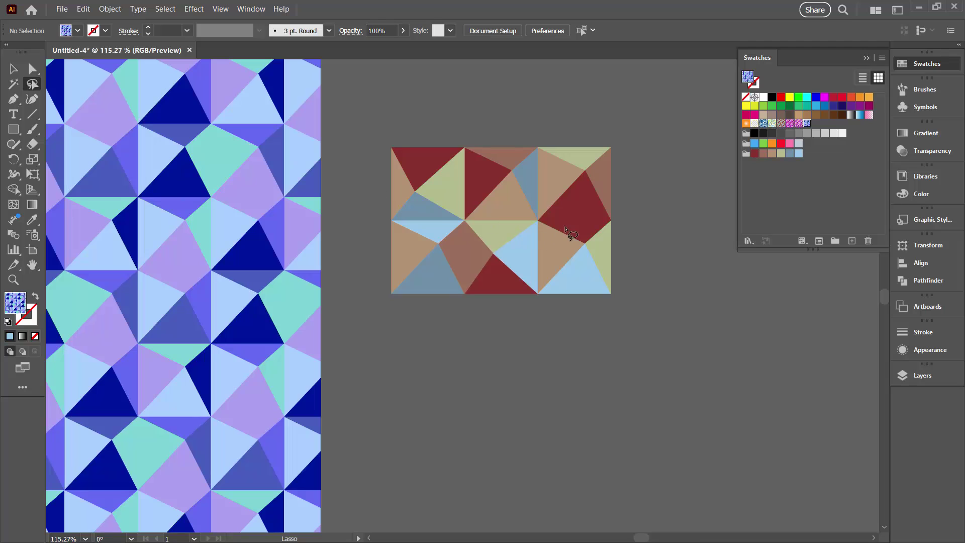
mouse_move(577, 232)
mouse_down()
mouse_move(593, 260)
mouse_move(597, 250)
mouse_move(578, 236)
mouse_up()
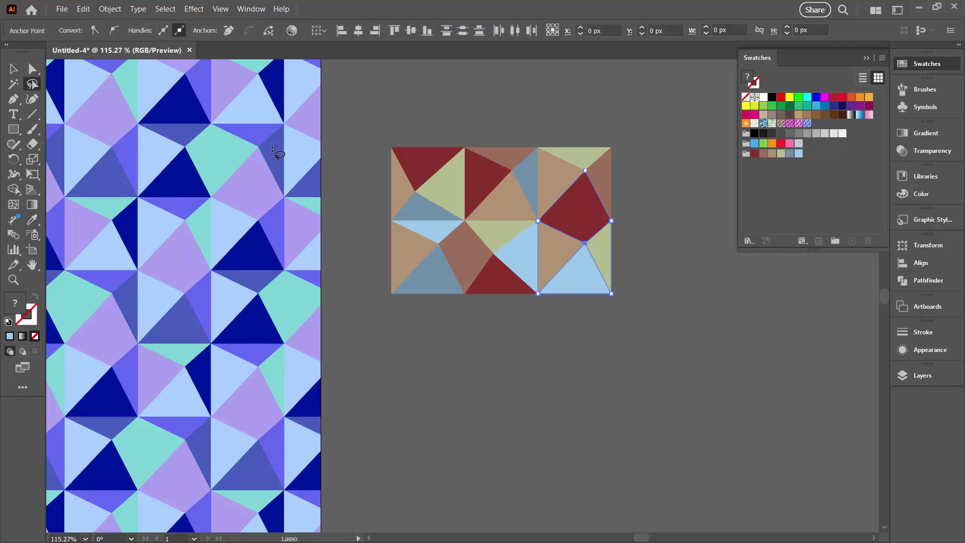
click(32, 69)
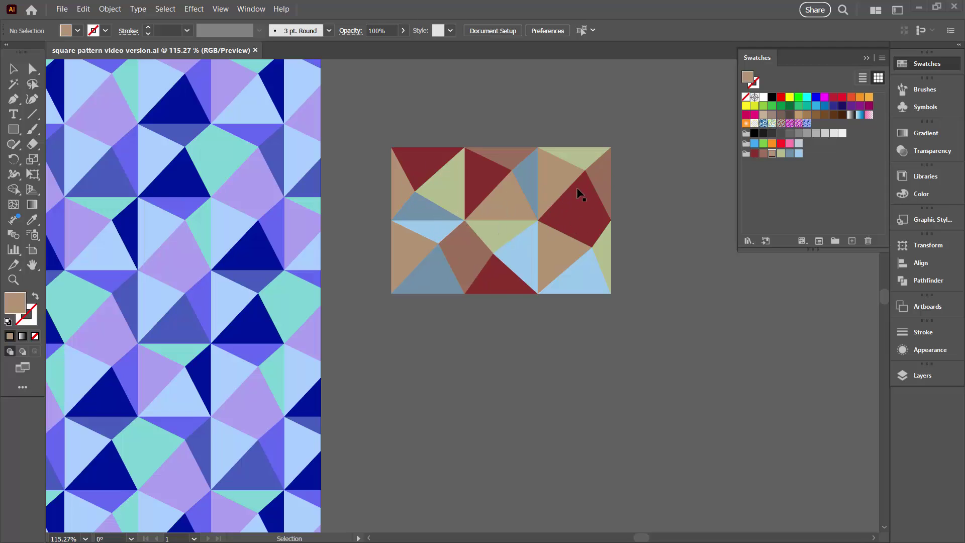
- Select every shape of the six tiles and give them all a 1 pt dark brown stroke
click(580, 202)
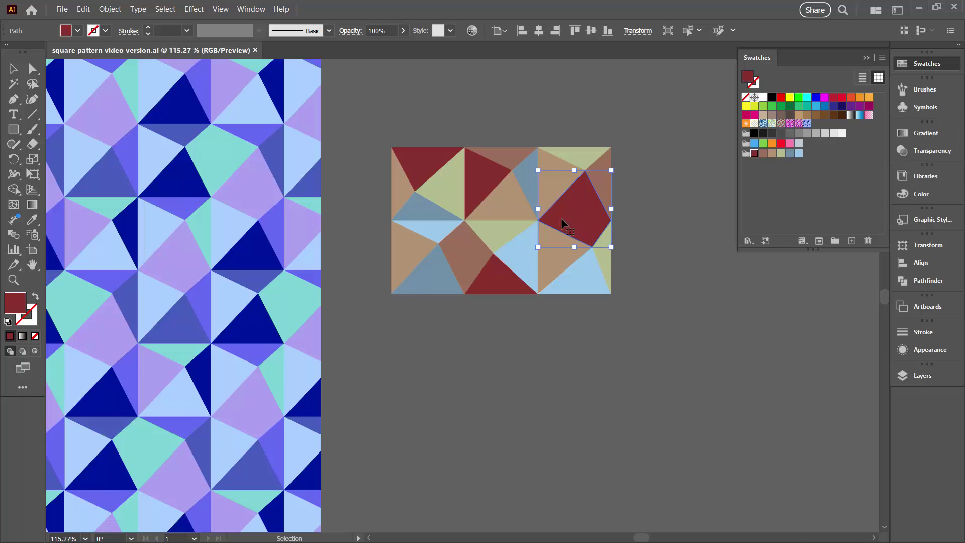
click(467, 249)
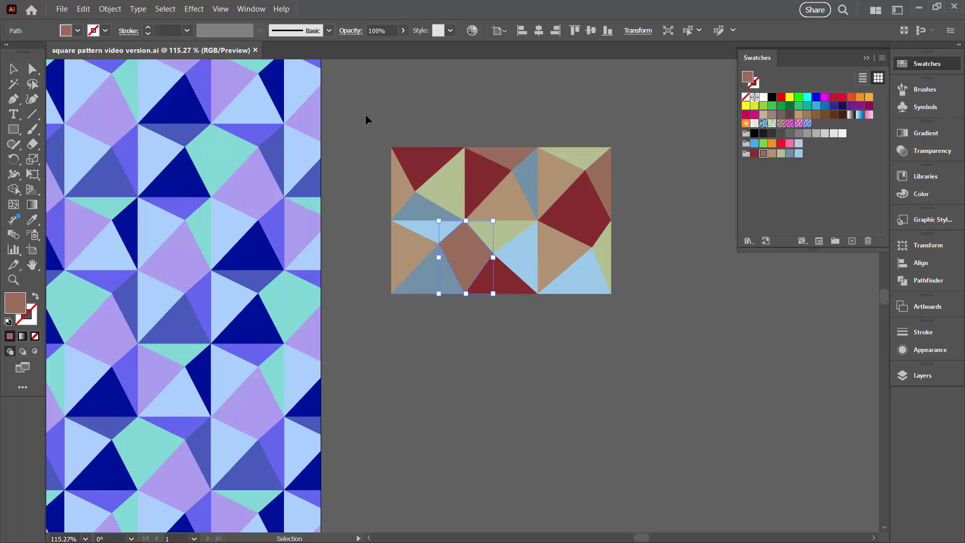
key(ctrl+a)
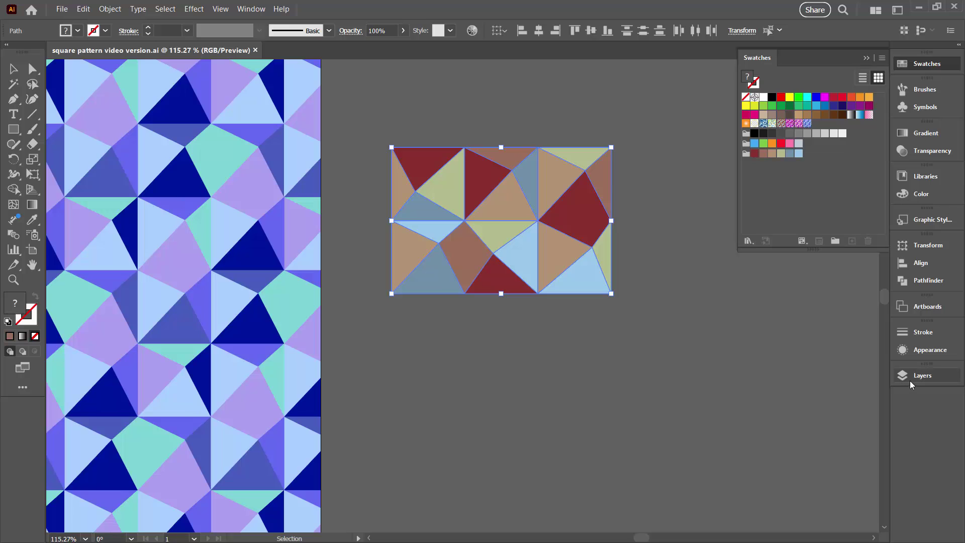
click(921, 350)
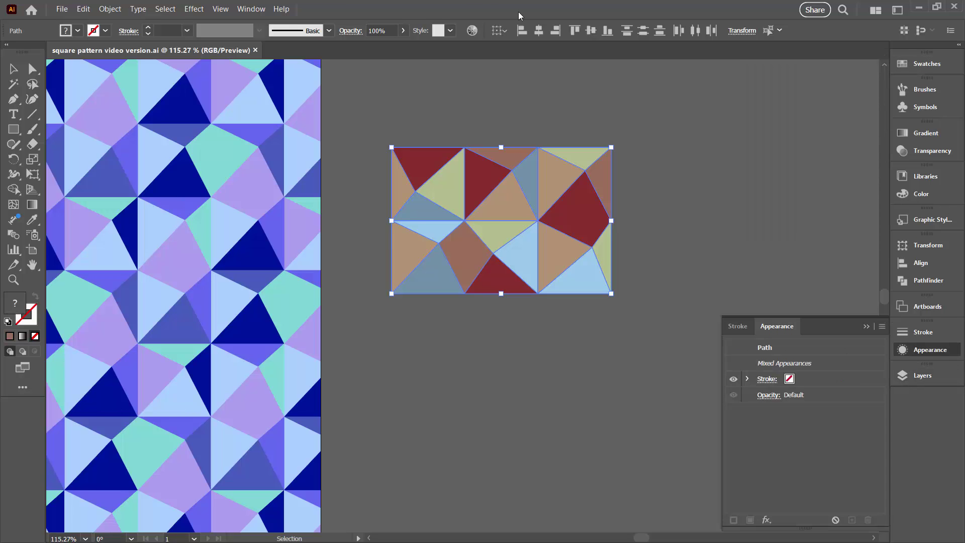
click(248, 8)
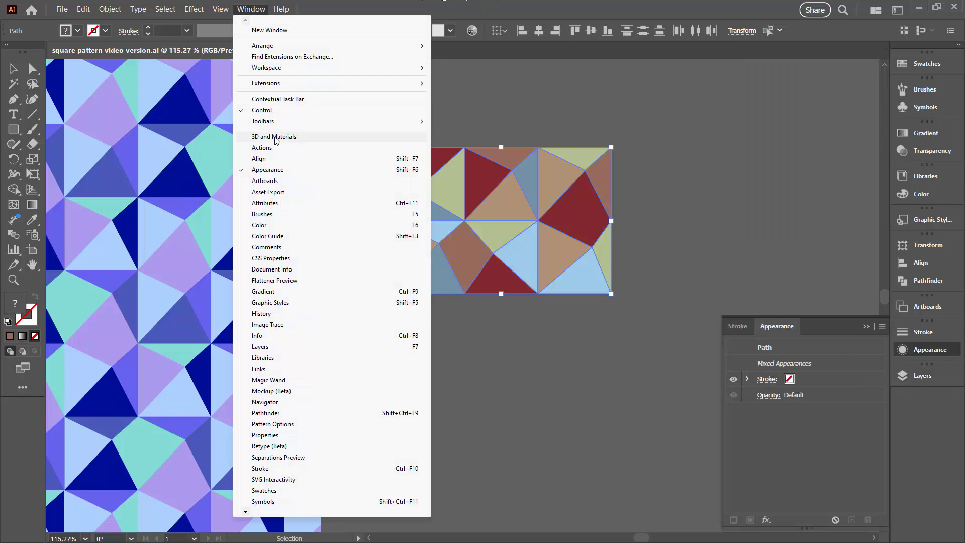
click(579, 6)
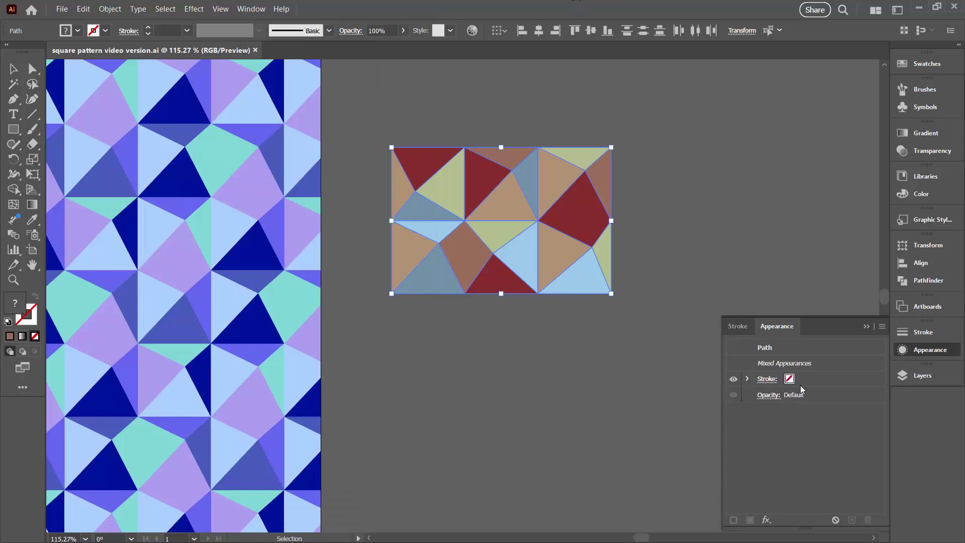
drag(776, 331, 722, 167)
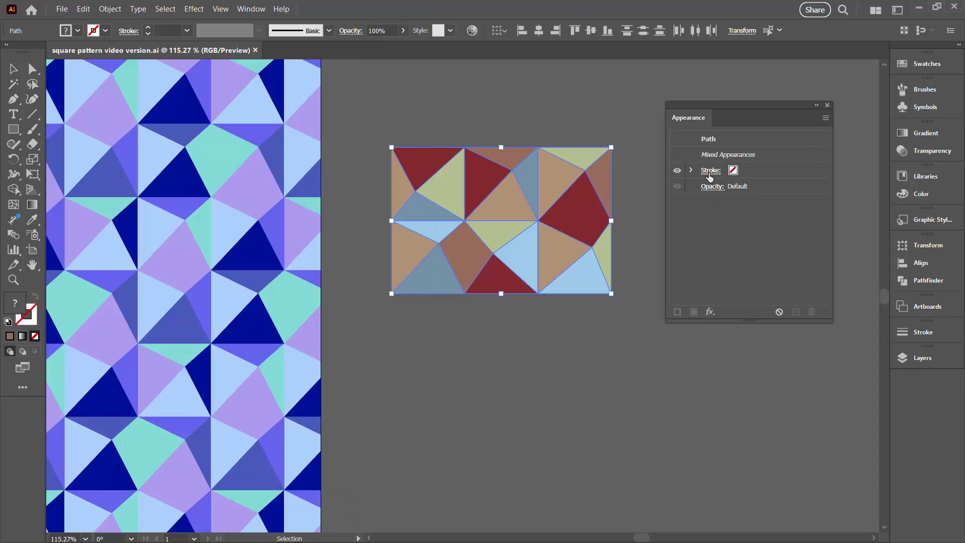
click(733, 172)
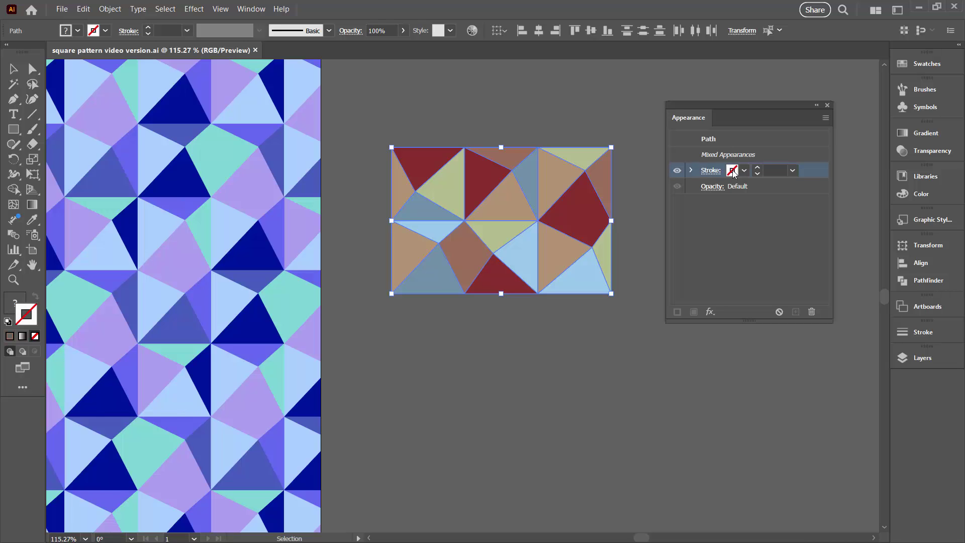
click(744, 171)
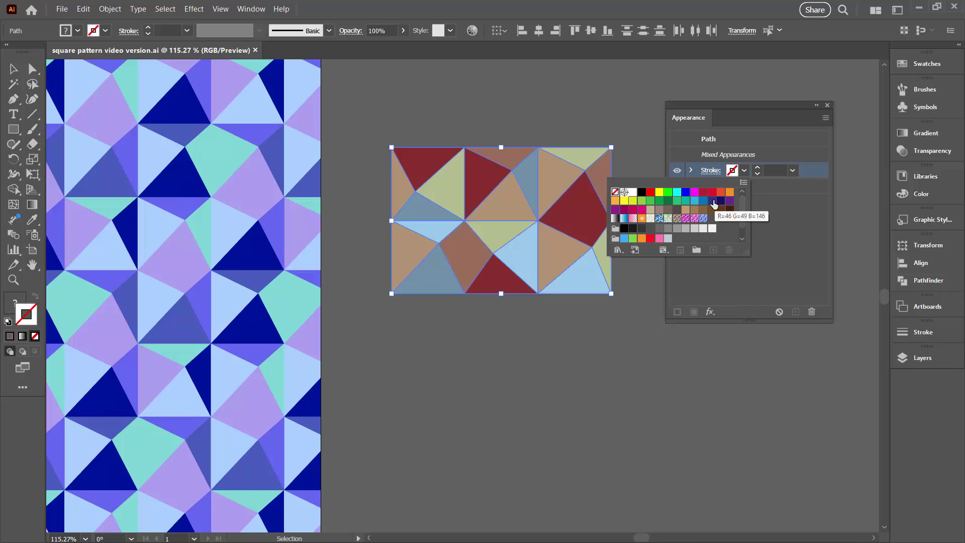
click(729, 209)
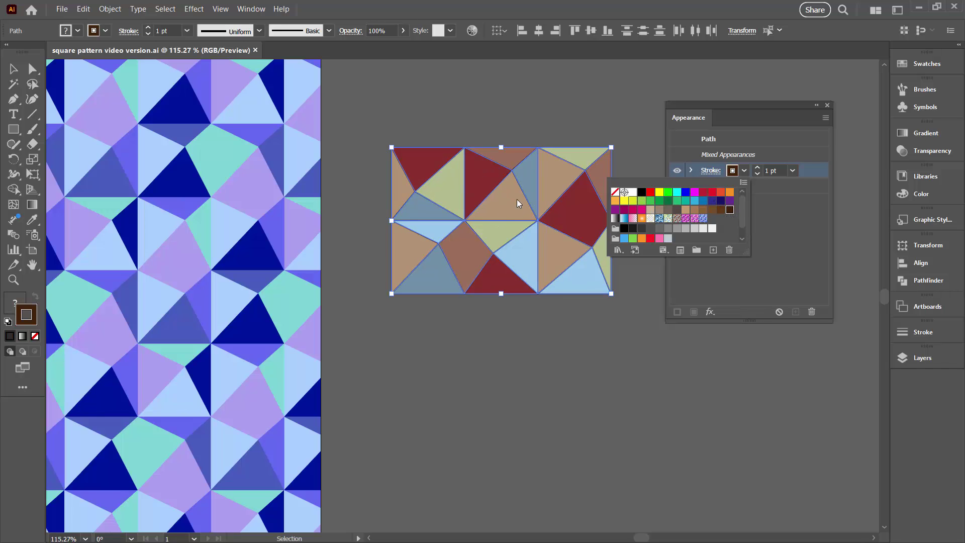
click(810, 172)
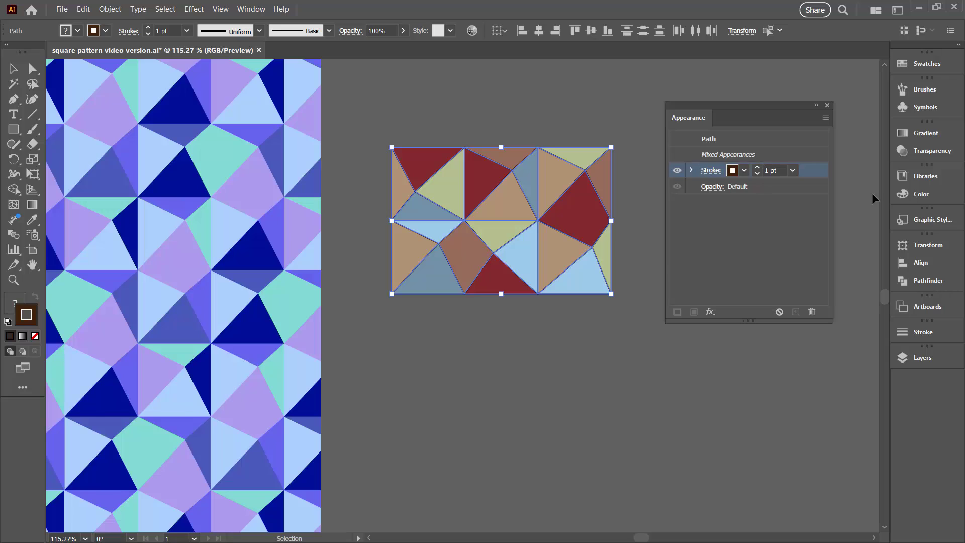
- Apply an Offset Path effect of -3 px with Miter joins to the tiles' stroke, and deselect the artwork
click(710, 313)
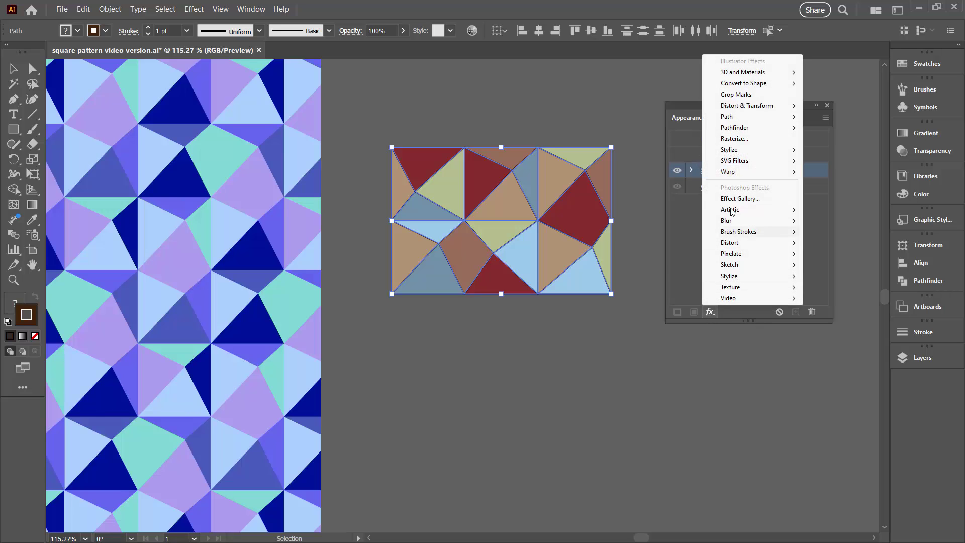
mouse_move(730, 117)
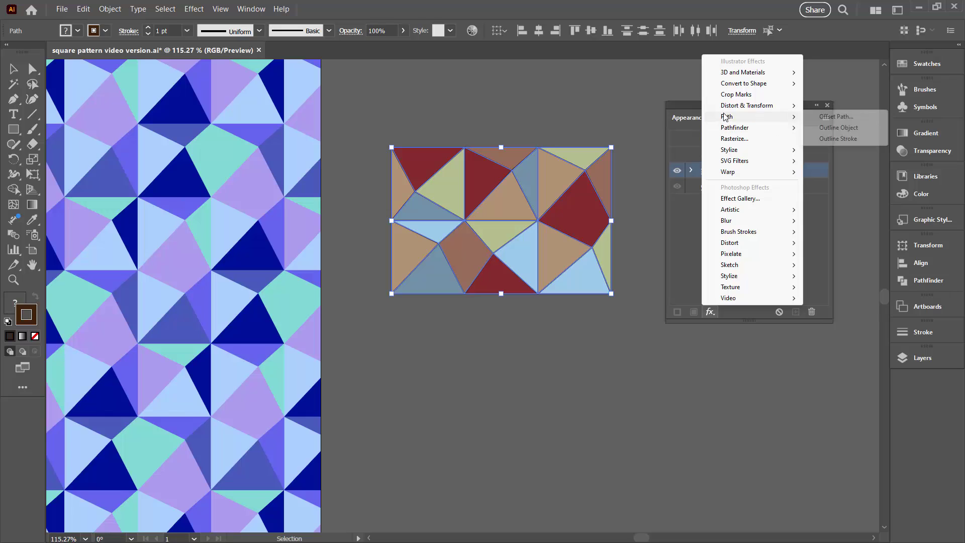
click(829, 118)
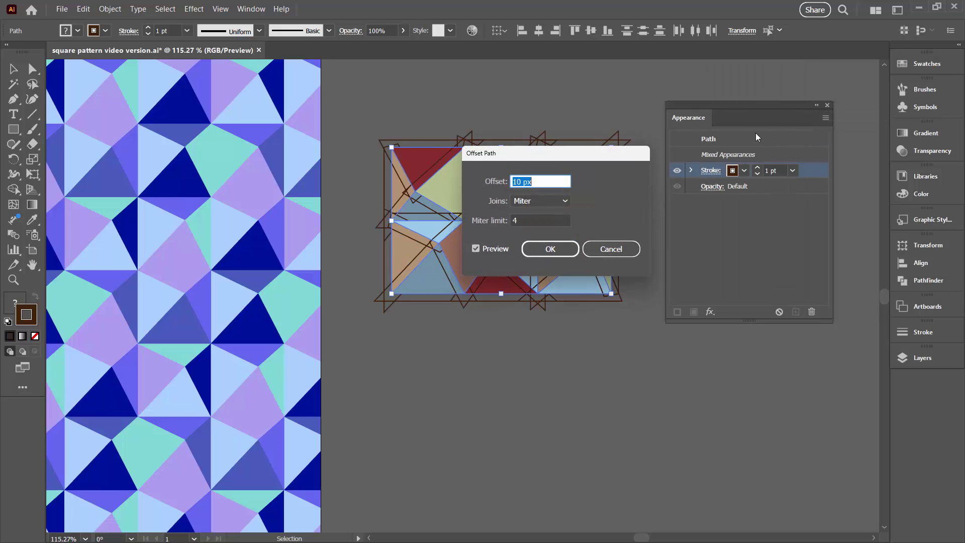
drag(548, 333, 715, 179)
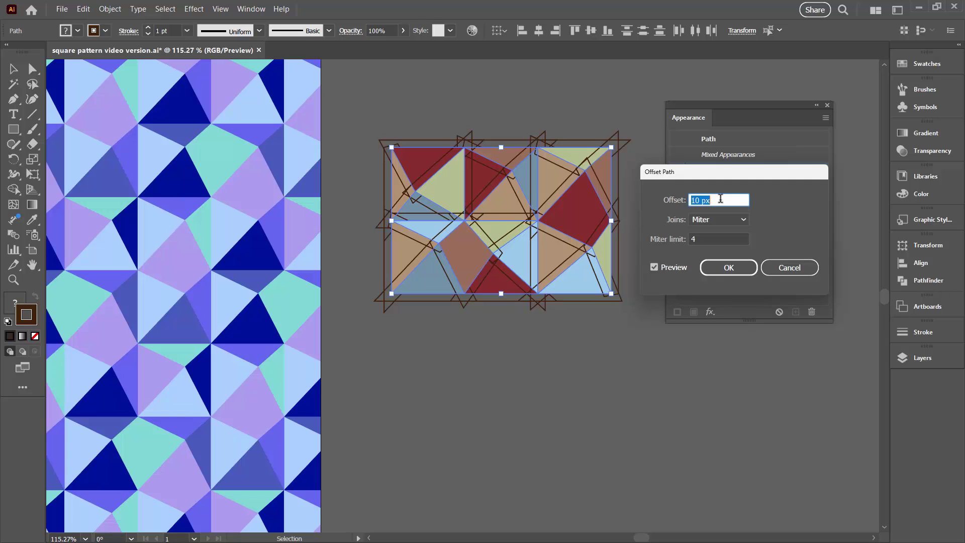
key(Down)
key(Down)
key(shift+Down)
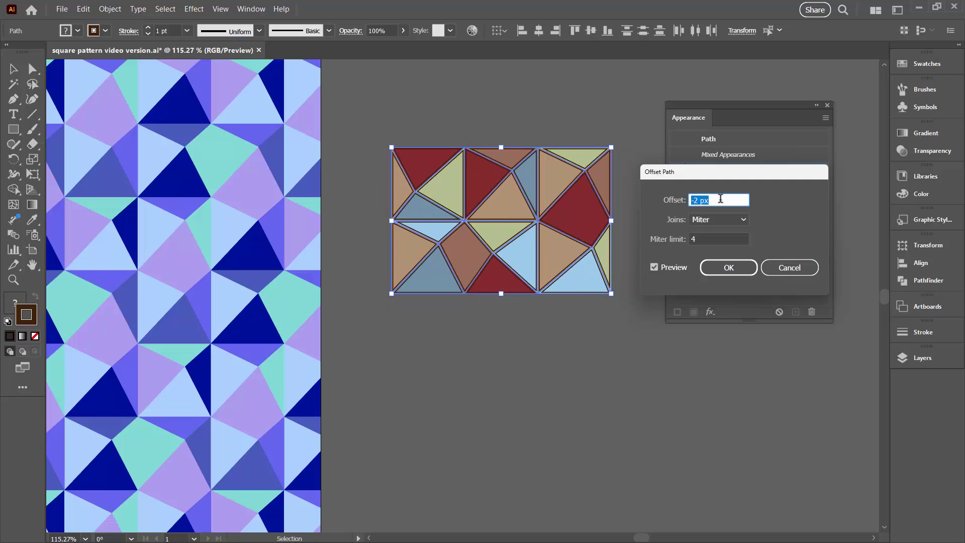
key(Down)
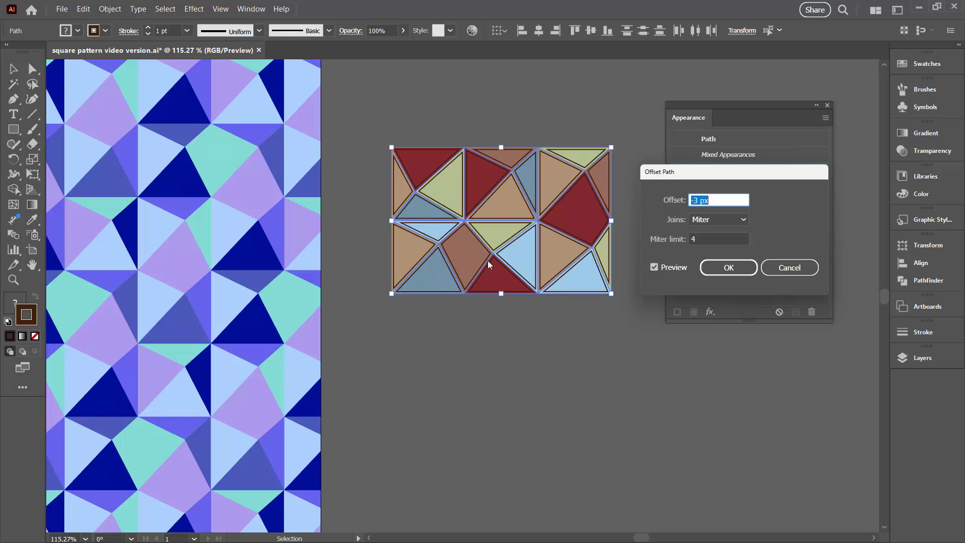
click(723, 272)
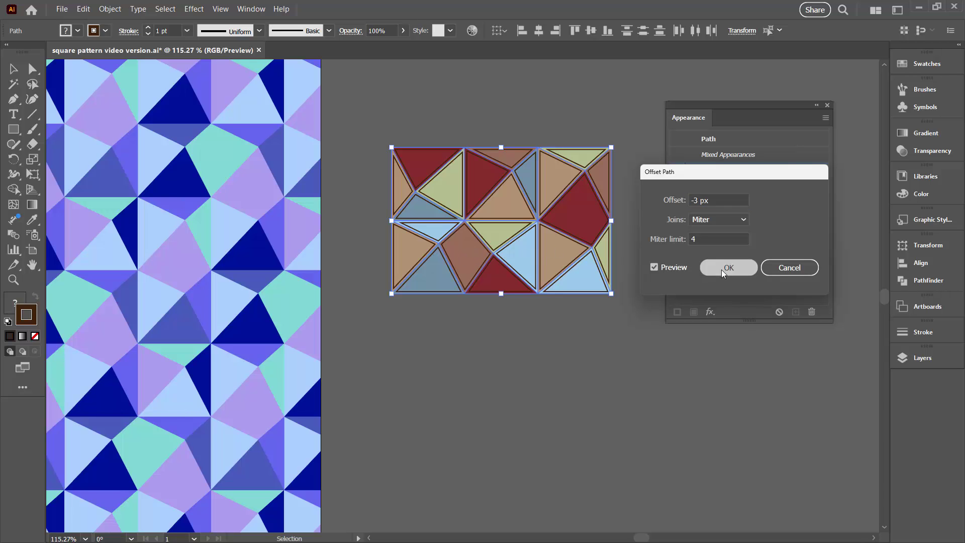
click(623, 356)
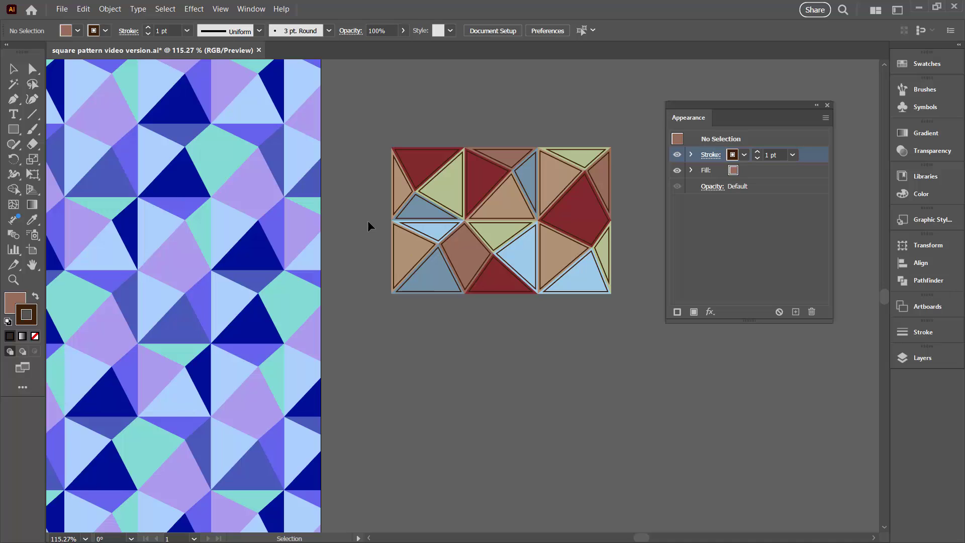
- Make a new pattern from all six outlined tiles with the Brick by Row tile type and a 2/3 brick offset
drag(348, 99, 628, 315)
click(115, 9)
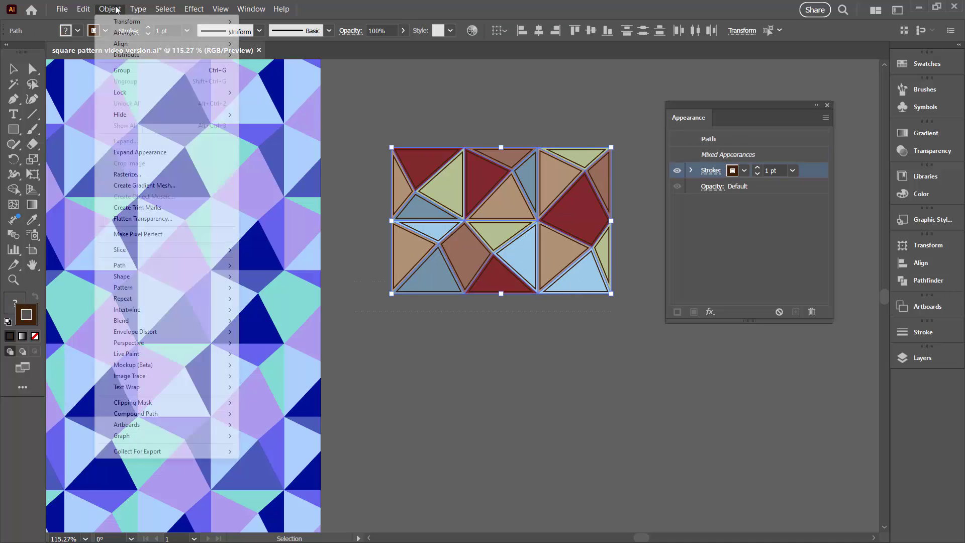
mouse_move(147, 289)
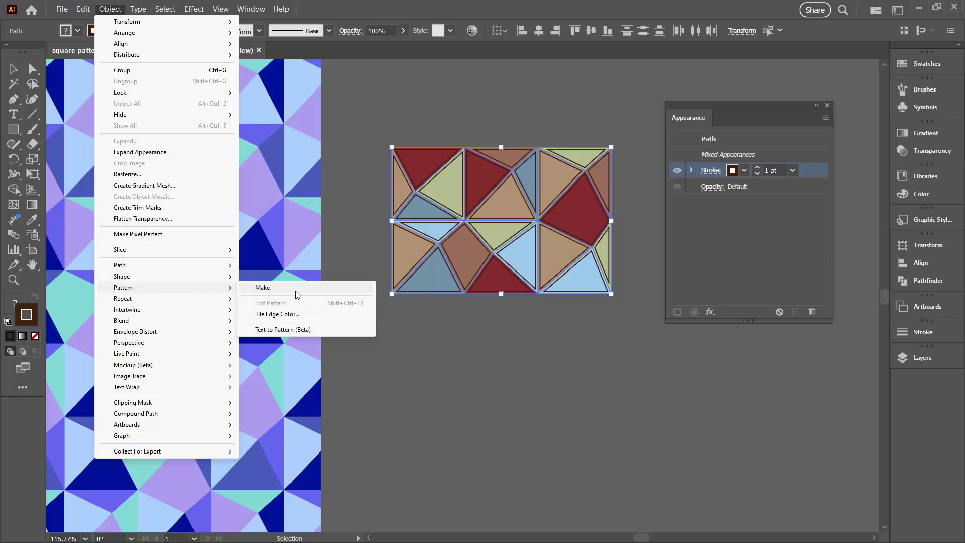
click(262, 288)
click(611, 301)
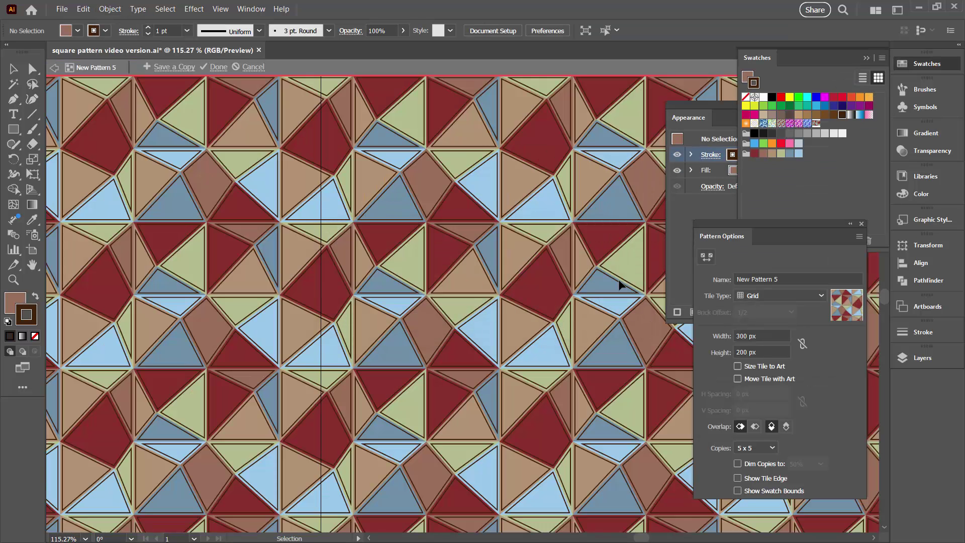
click(770, 298)
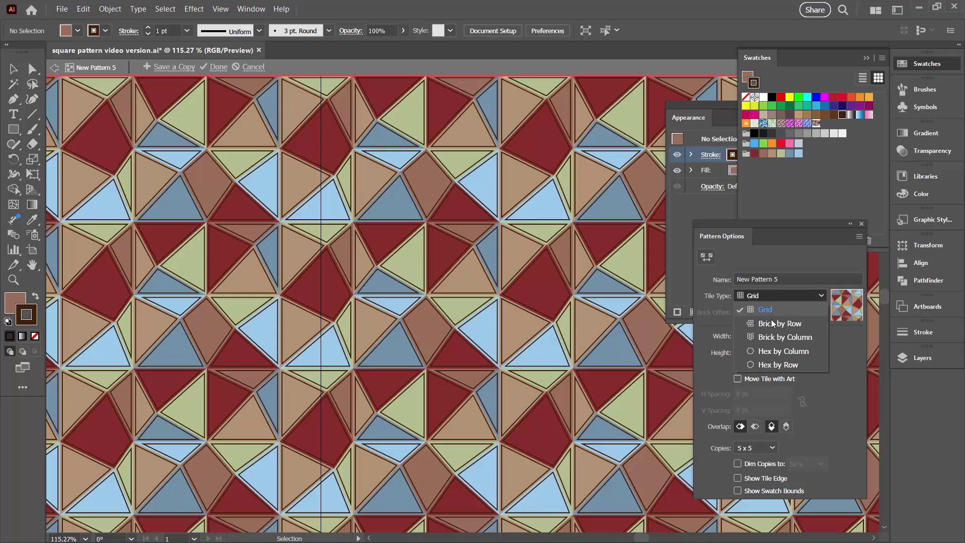
click(774, 324)
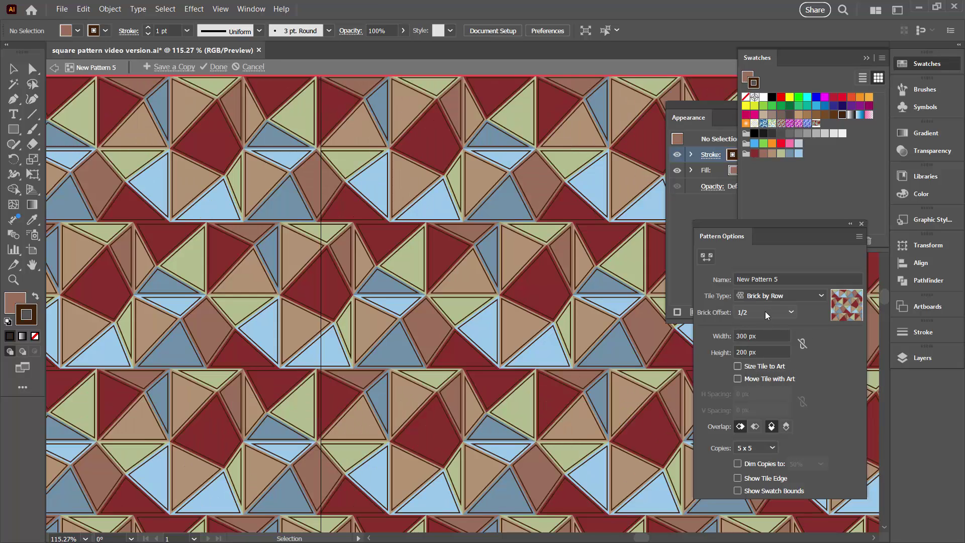
click(766, 314)
click(753, 372)
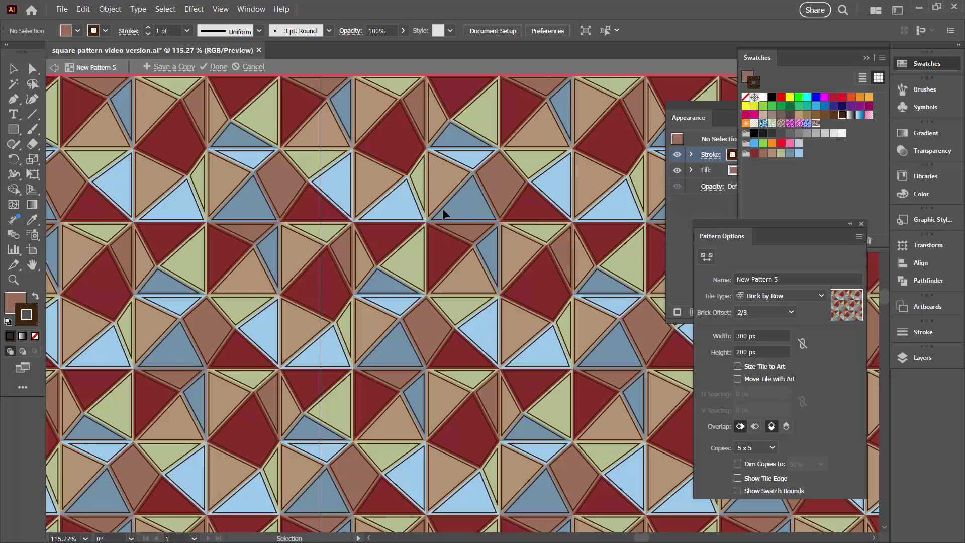
- Finish the pattern edit, fill the artboard-sized square with the new outlined tile pattern, remove its stroke, and deselect it
click(216, 67)
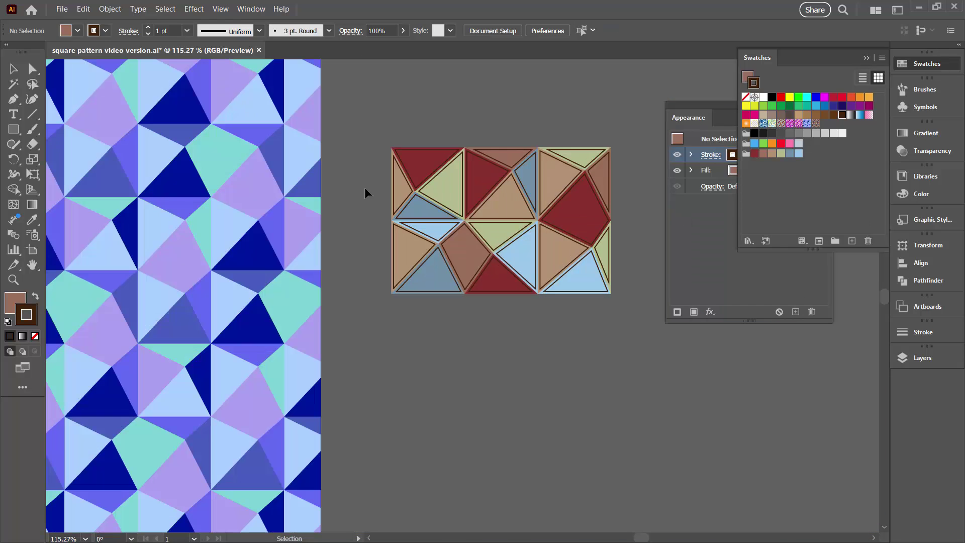
drag(388, 369, 766, 329)
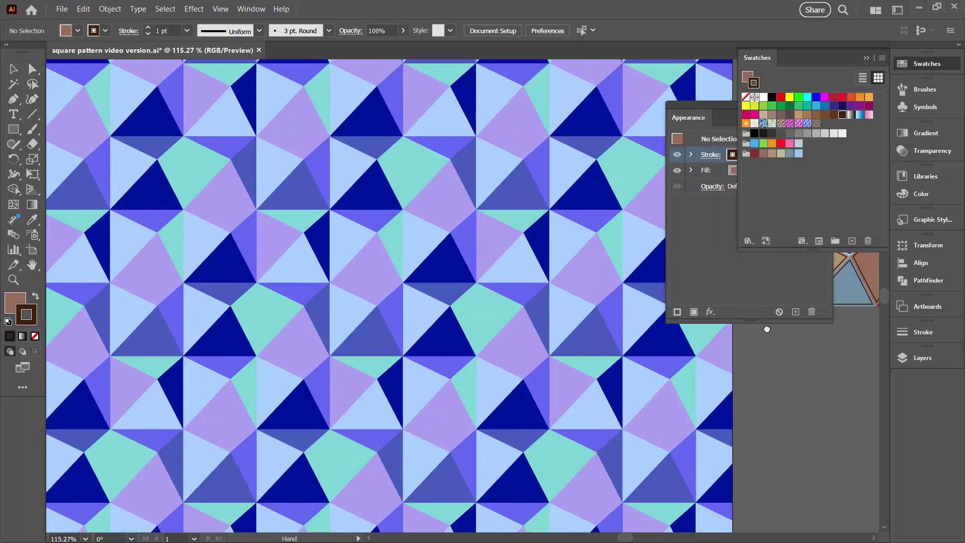
scroll(465, 306, down, 2)
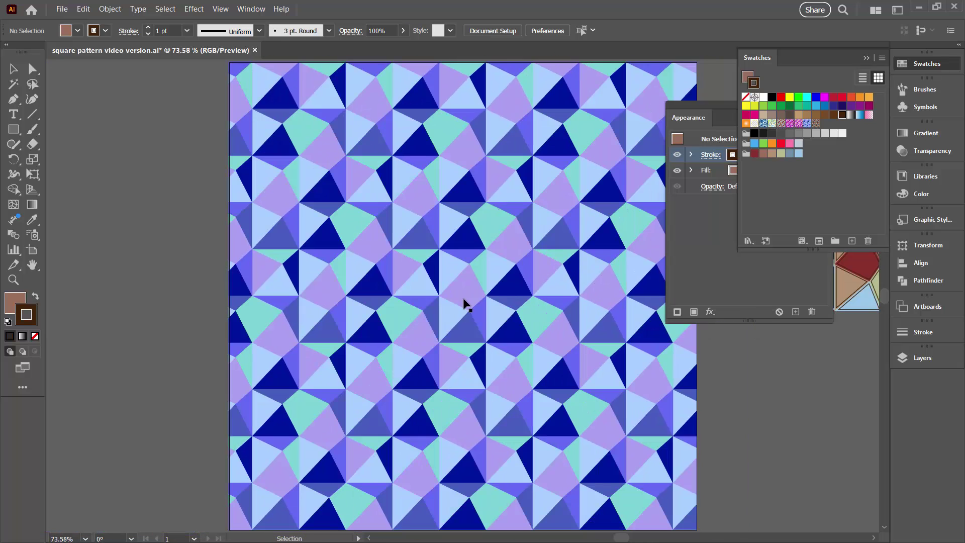
click(493, 260)
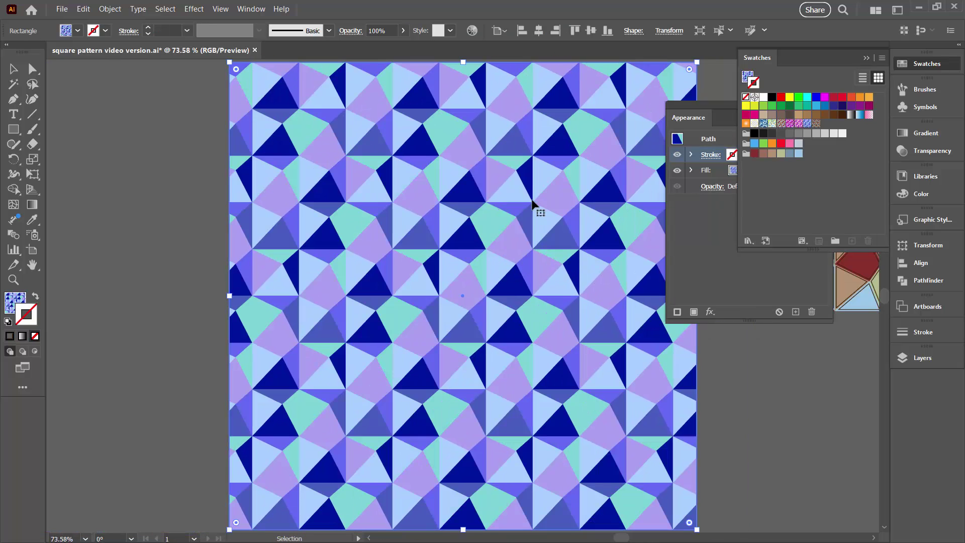
click(799, 125)
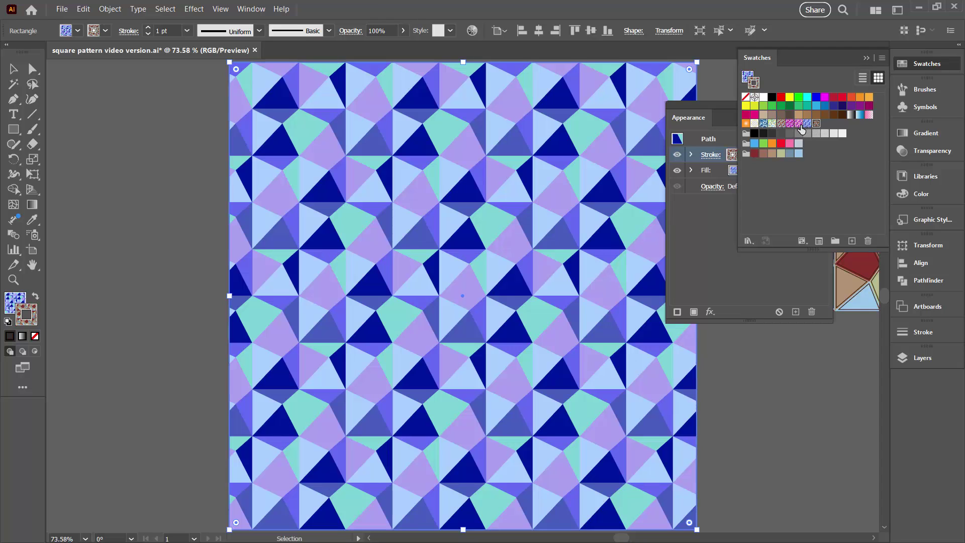
click(34, 298)
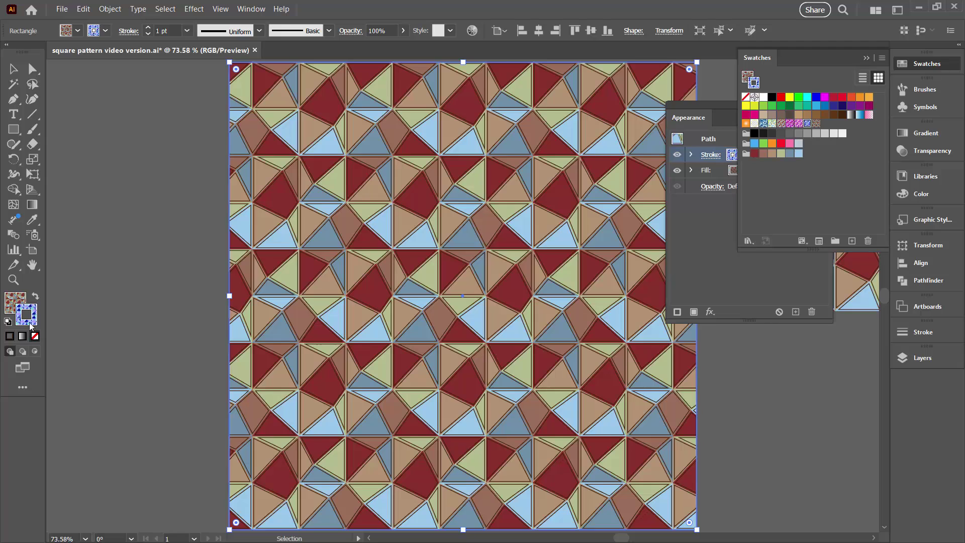
click(35, 336)
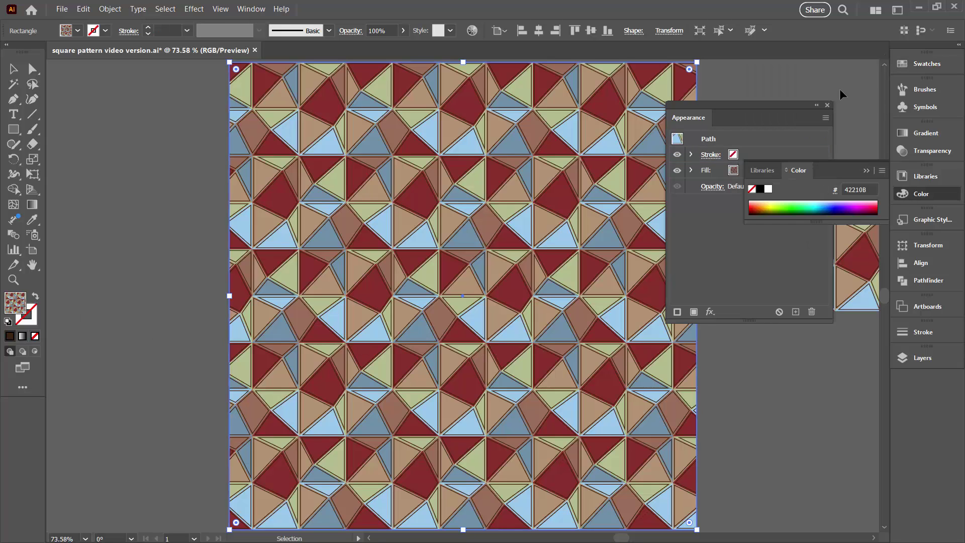
drag(719, 105, 829, 133)
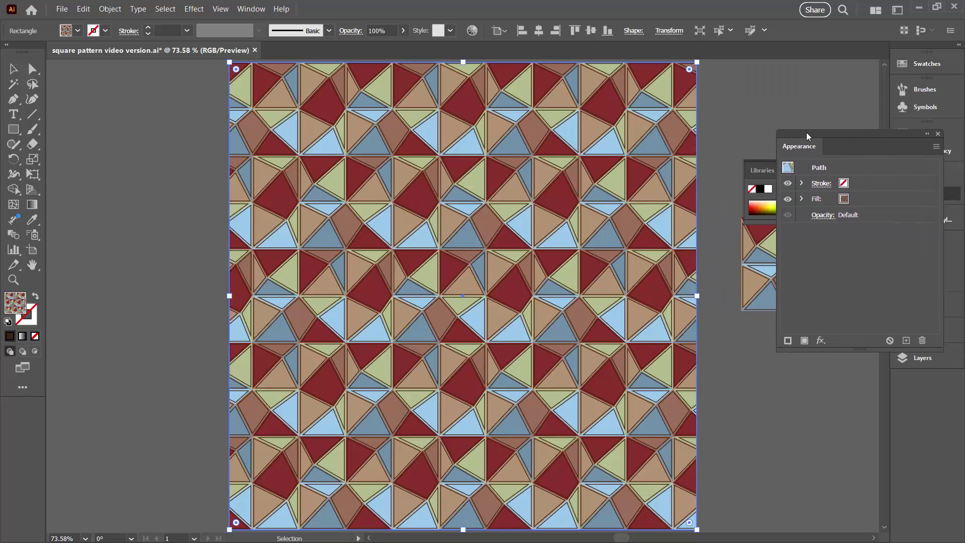
click(68, 257)
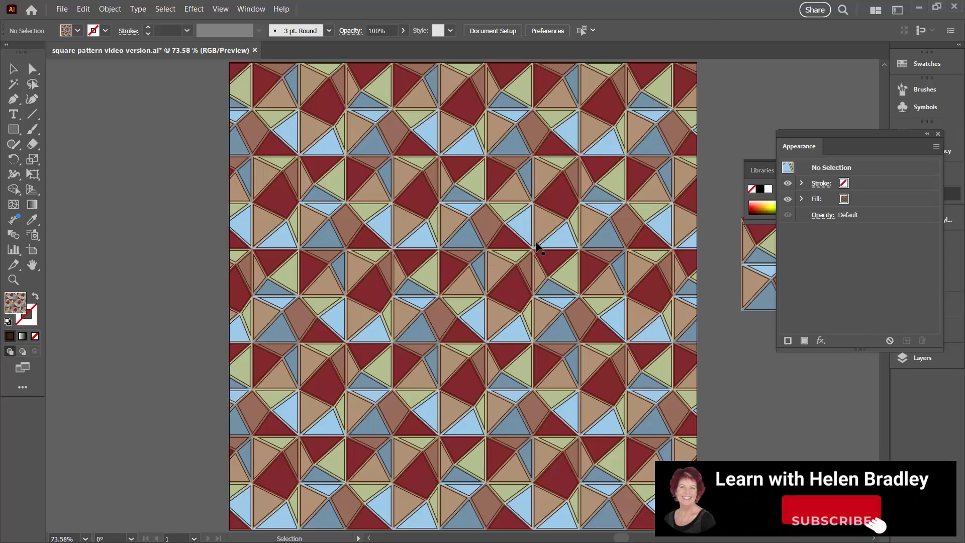
- Generate color variations for the patterned square with Generative Recolor, using the sample prompt Summer by the sea
click(444, 217)
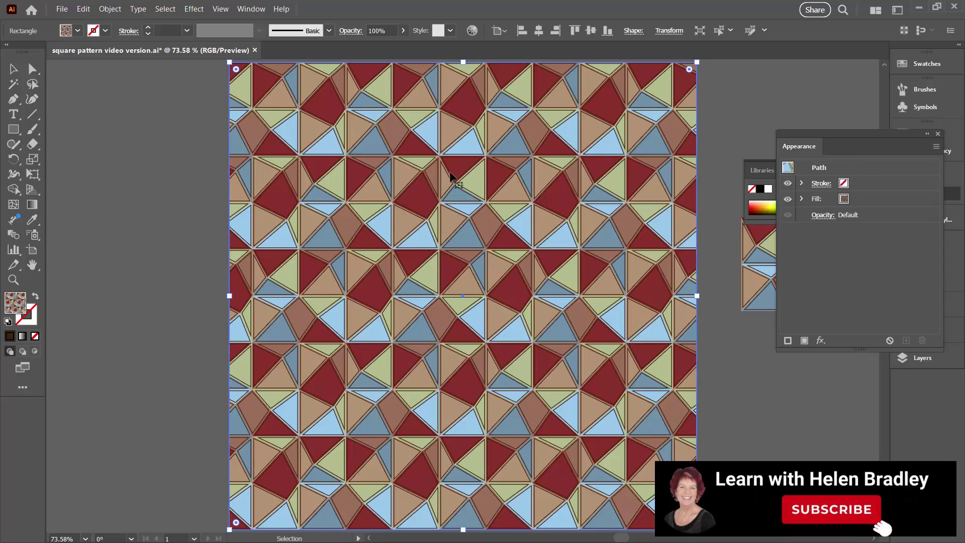
click(472, 30)
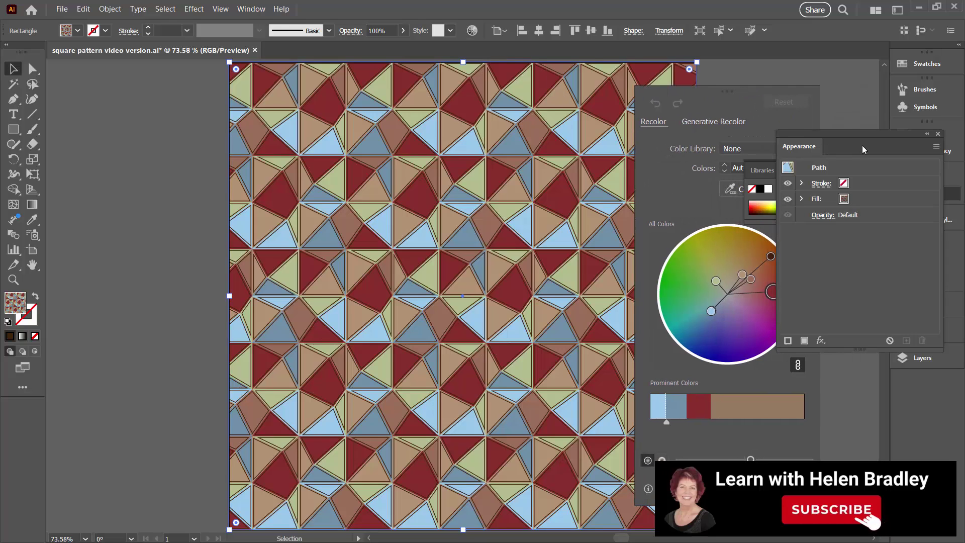
click(937, 133)
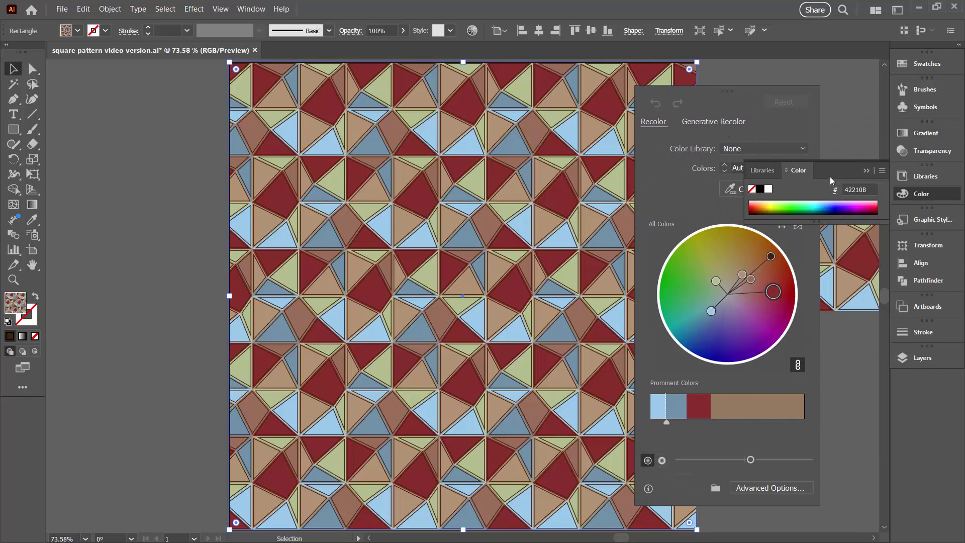
click(680, 132)
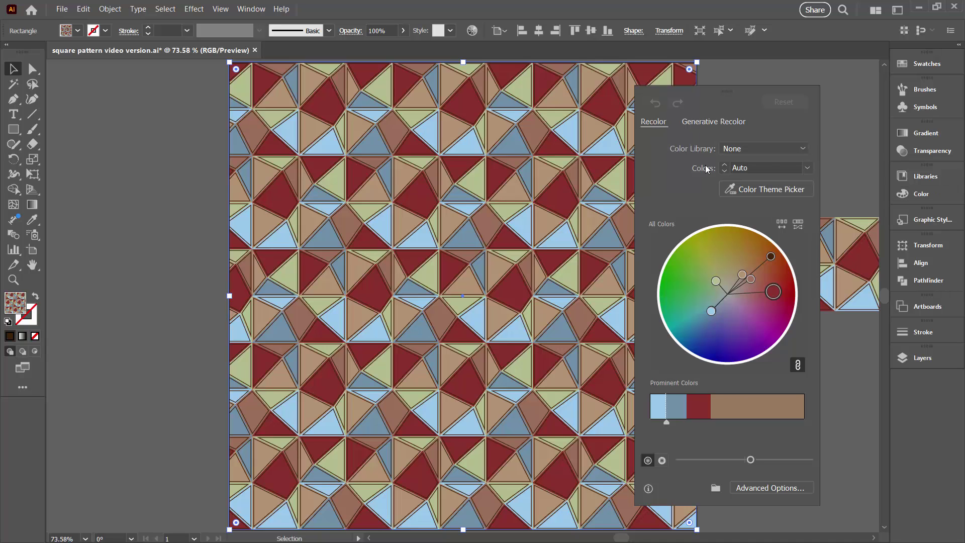
click(734, 122)
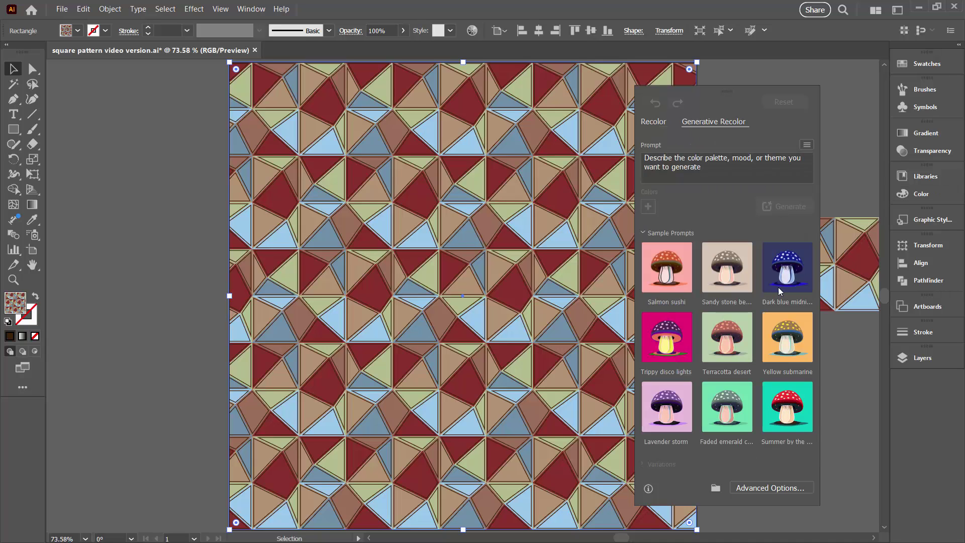
click(789, 409)
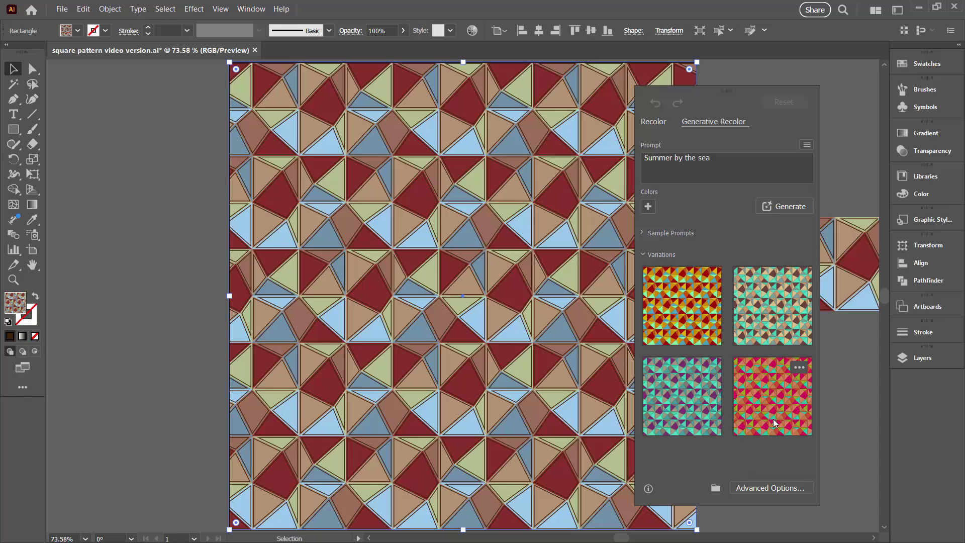
- Try the generated variations on the square, apply the magenta, orange and turquoise one, and deselect the artwork
click(774, 319)
click(703, 381)
click(691, 320)
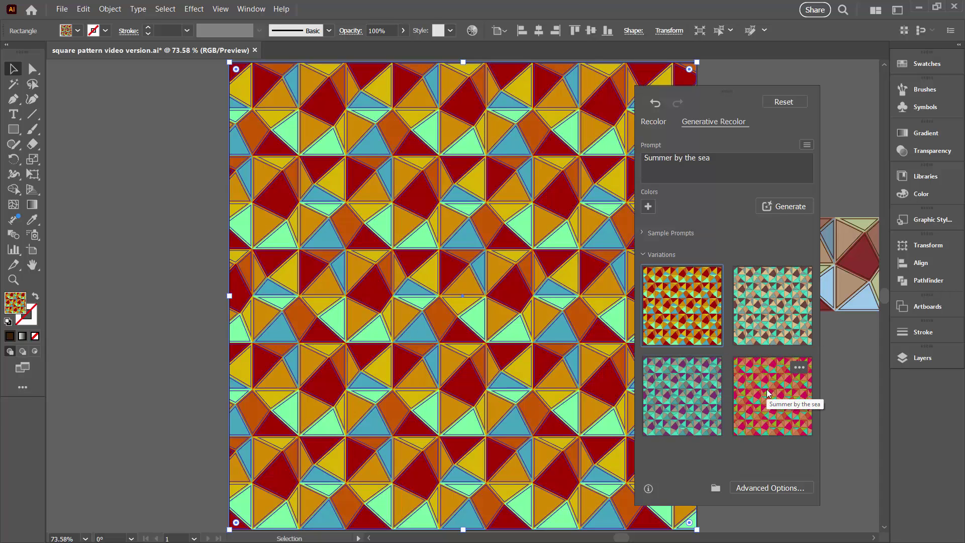
click(769, 392)
click(872, 156)
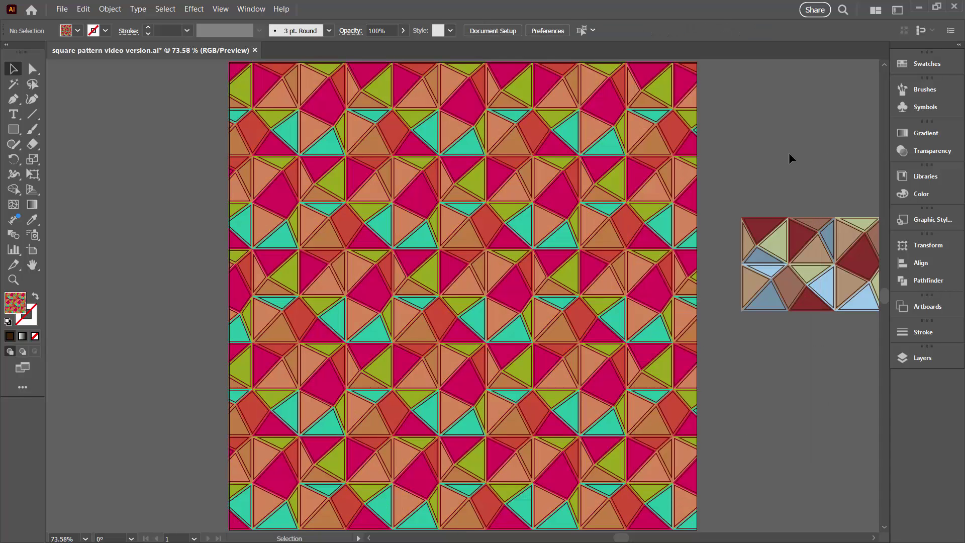